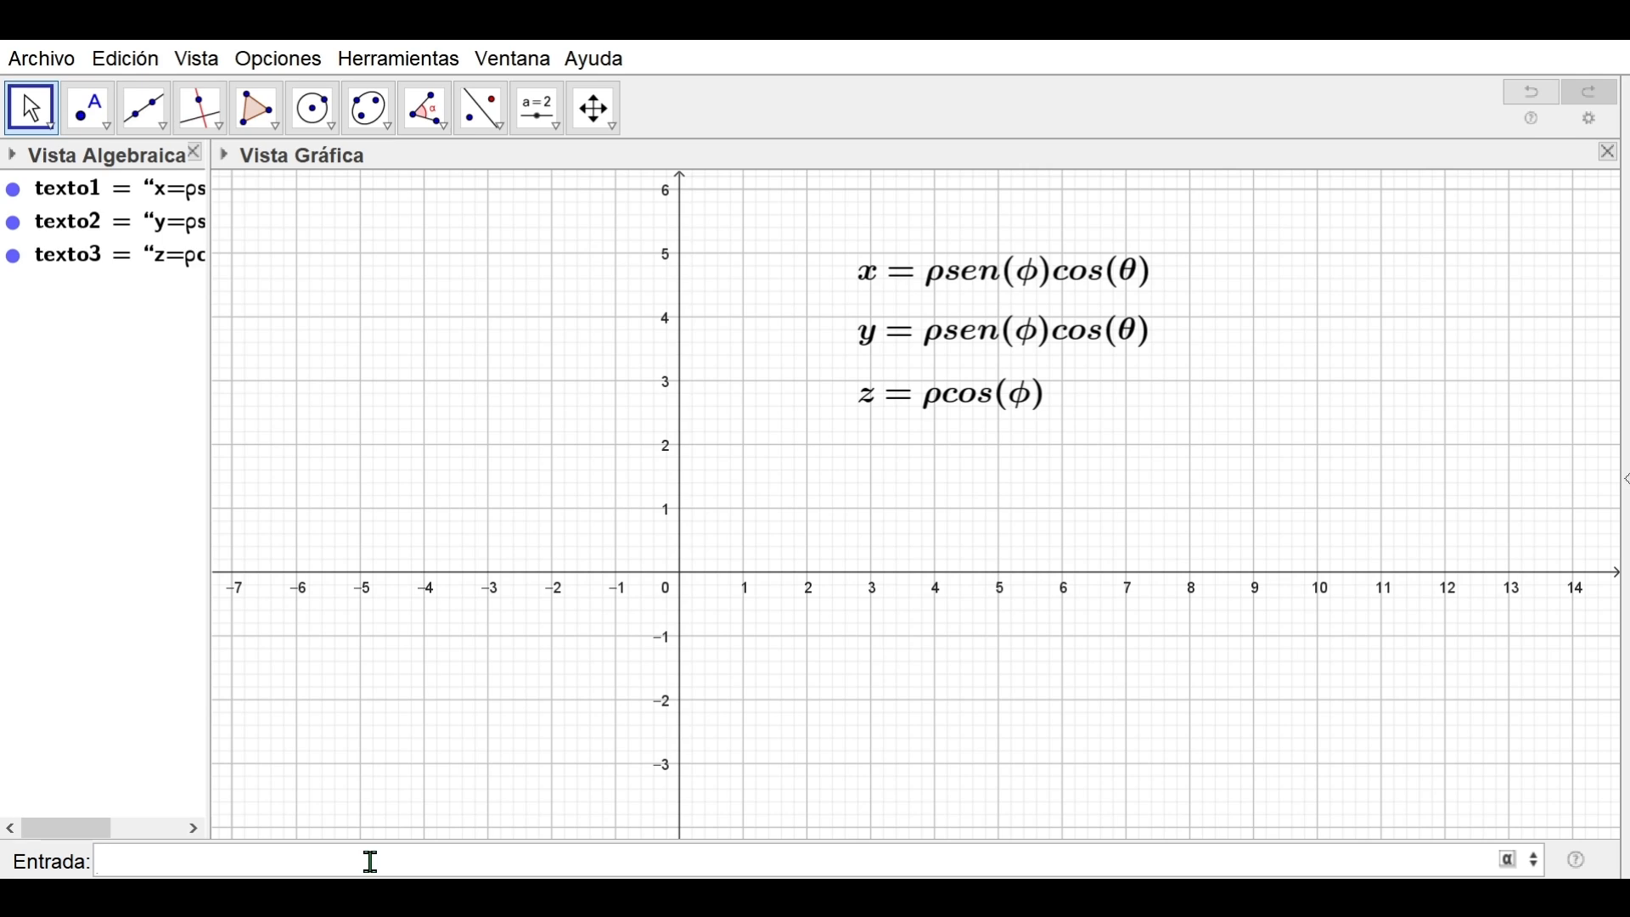
Create two sliders named m and n from the input bar
{"action": "type", "text": "m"}
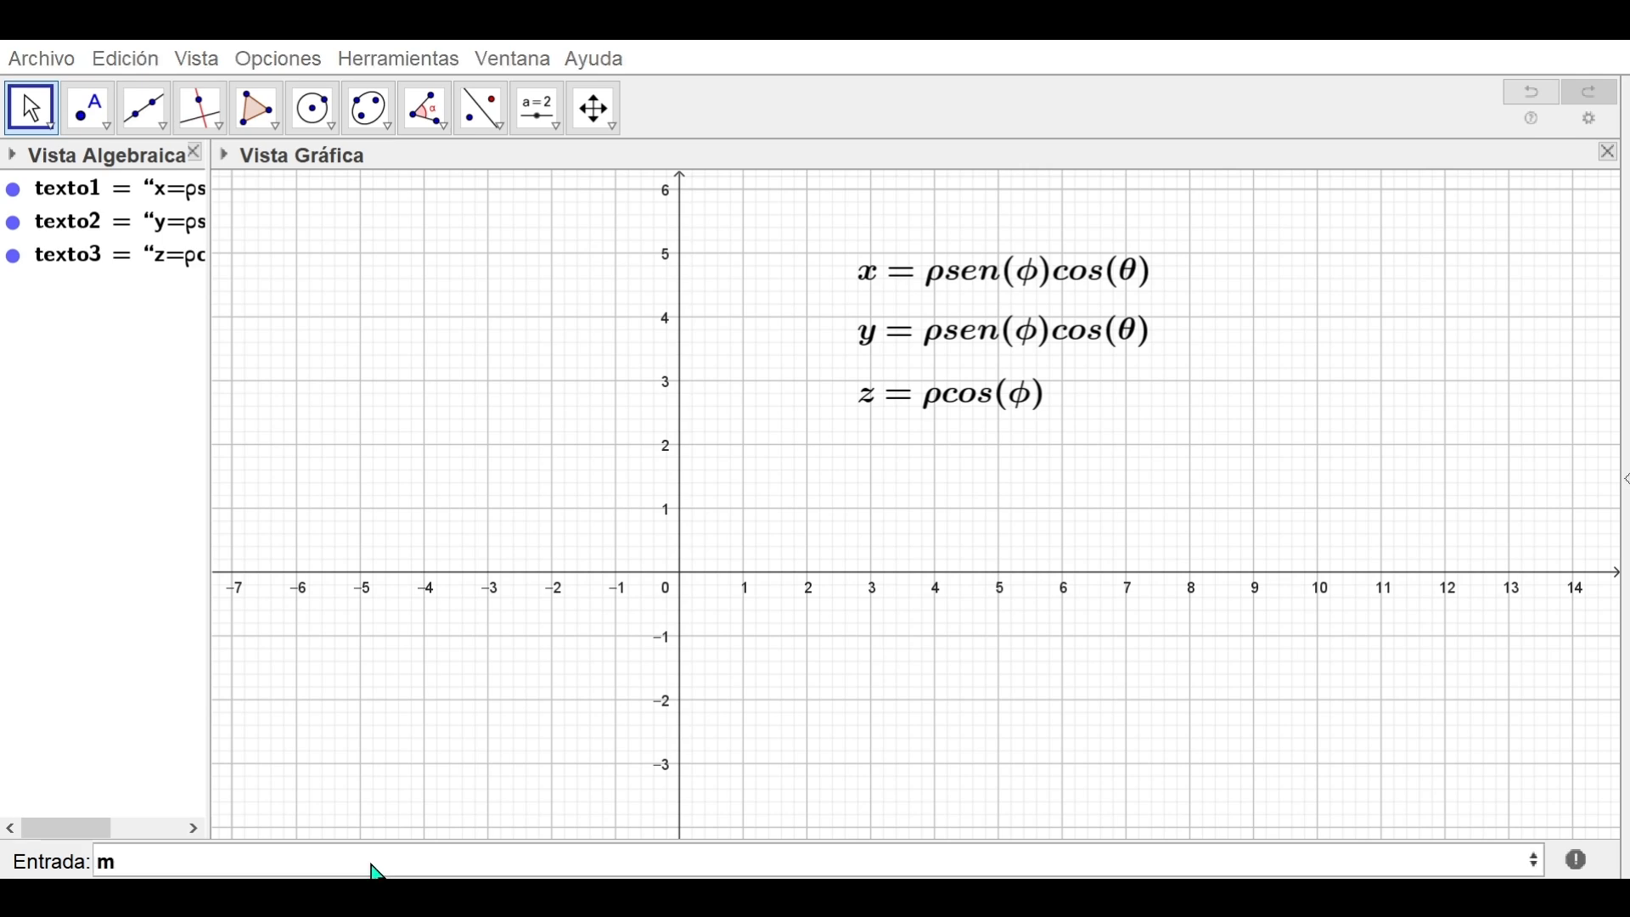
{"action": "key", "text": "Return"}
{"action": "type", "text": "n"}
{"action": "key", "text": "Return"}
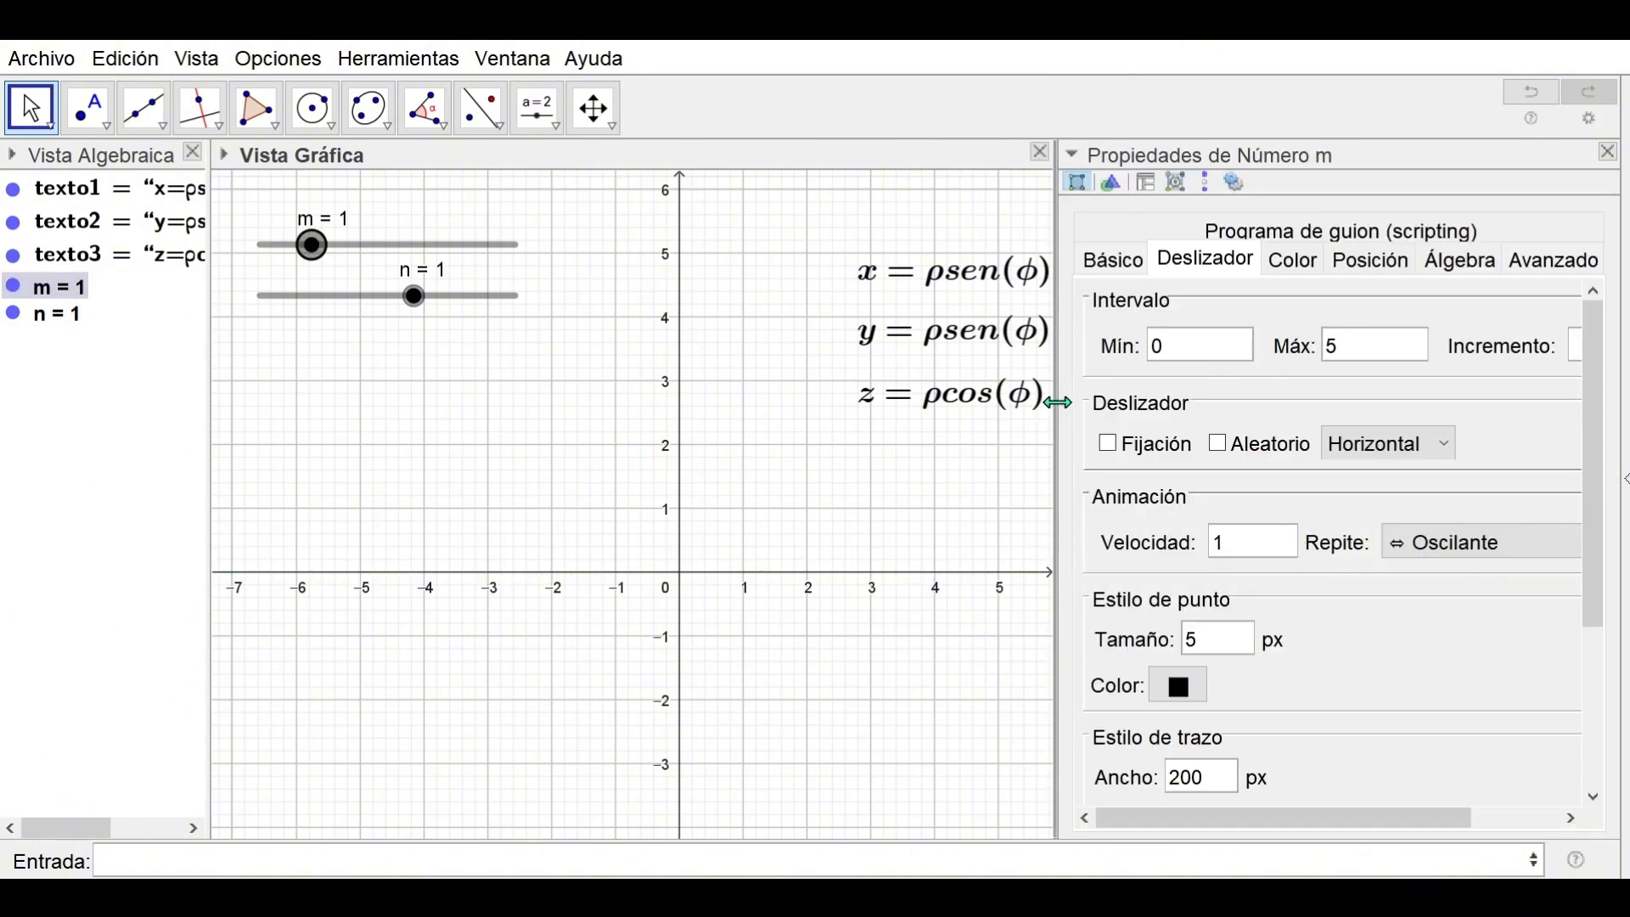
Widen the properties panel and set slider m's minimum to 1
{"action": "left_click_drag", "start_coordinate": [1057, 401], "coordinate": [855, 399]}
{"action": "left_click", "coordinate": [947, 347]}
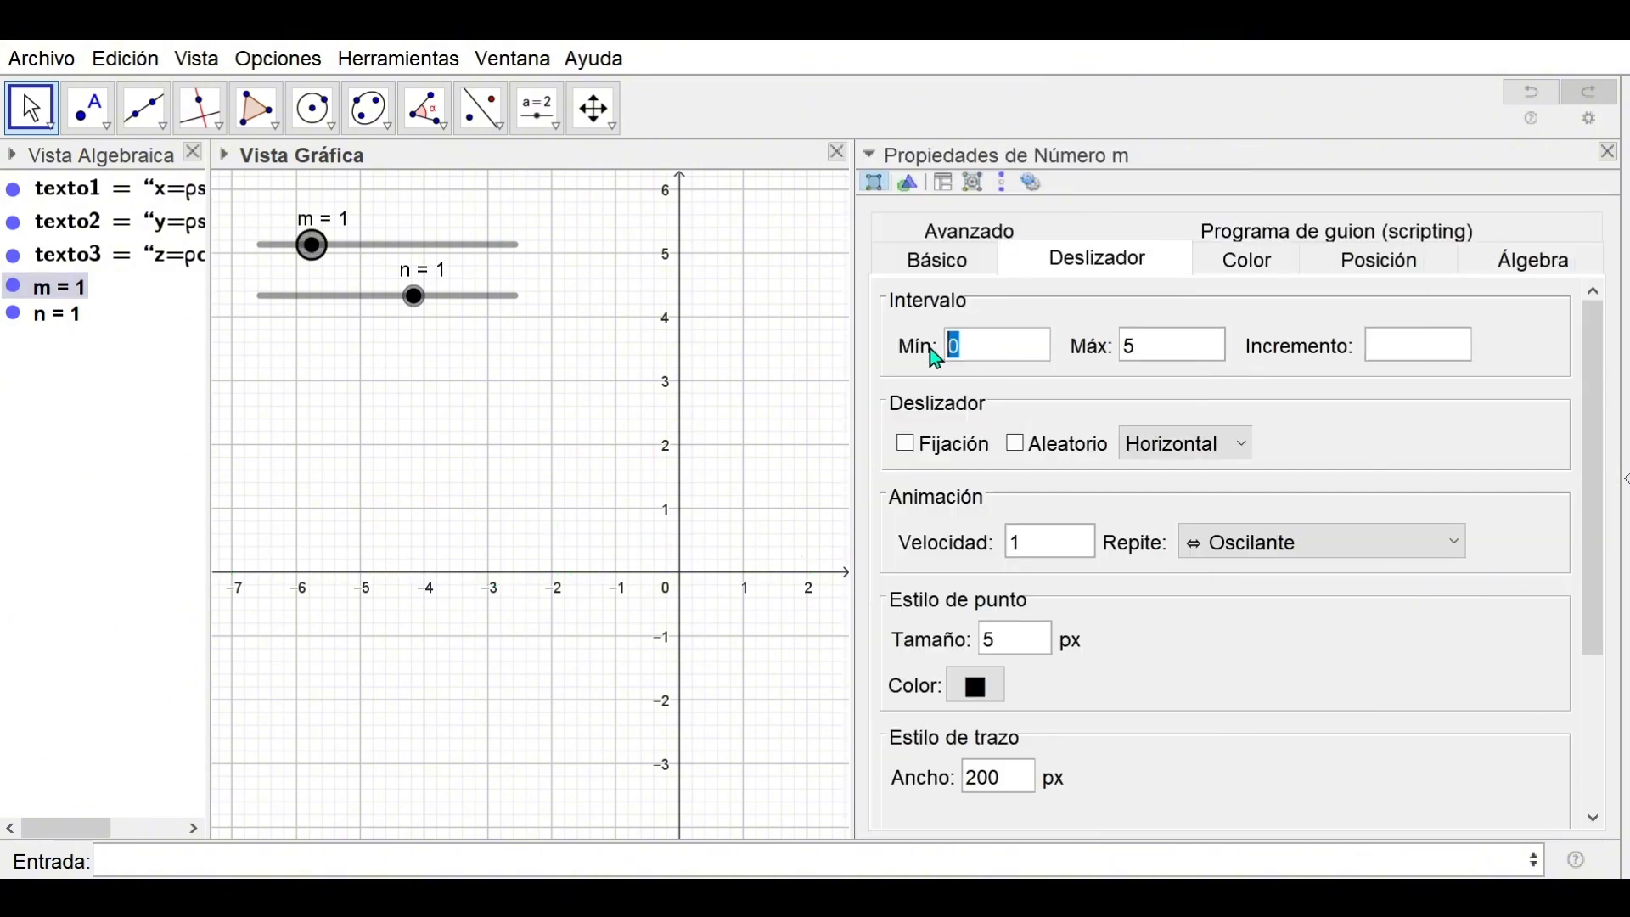
{"action": "type", "text": "1"}
{"action": "left_click", "coordinate": [1127, 347]}
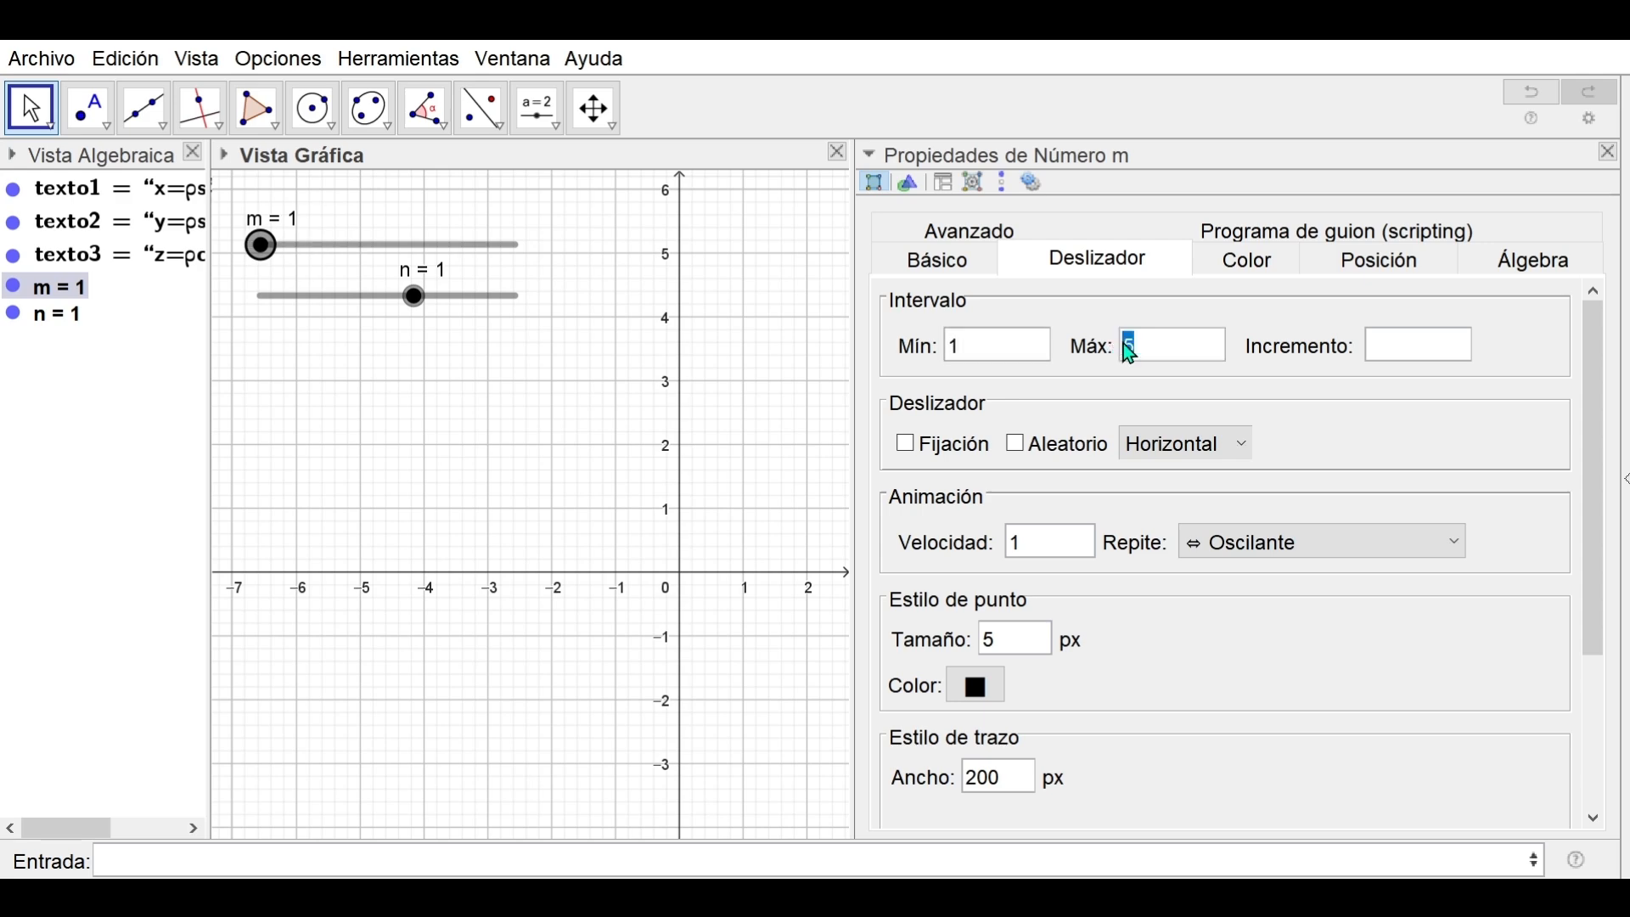
{"action": "left_click", "coordinate": [1386, 352]}
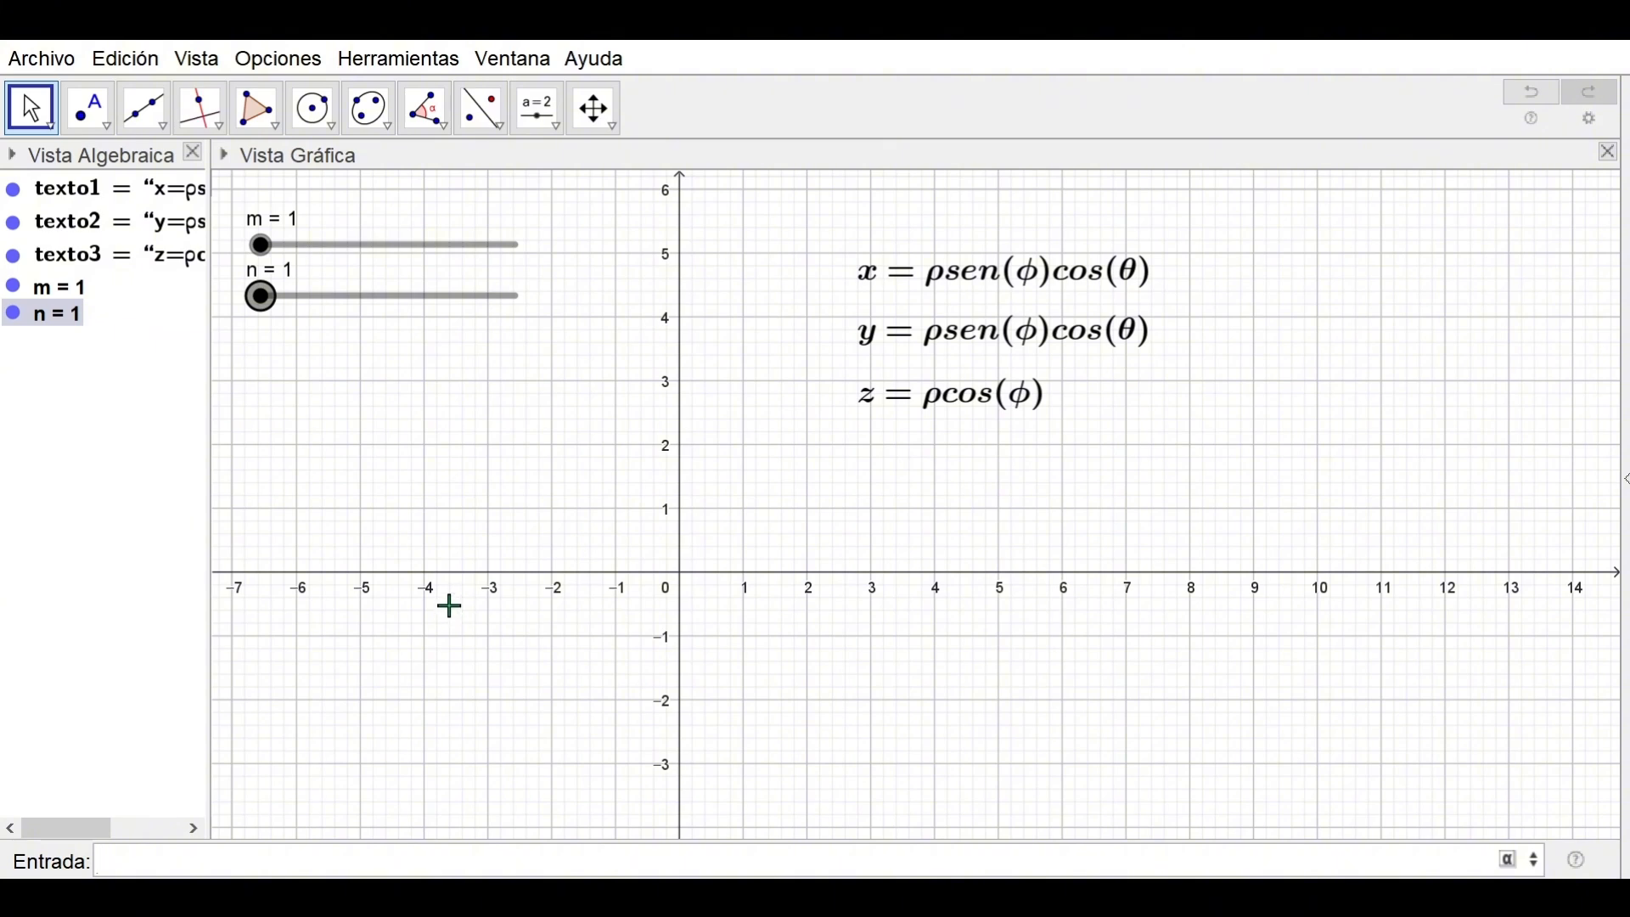
Open the 3D Graphics view and widen it beside the 2D view
{"action": "left_click", "coordinate": [201, 66]}
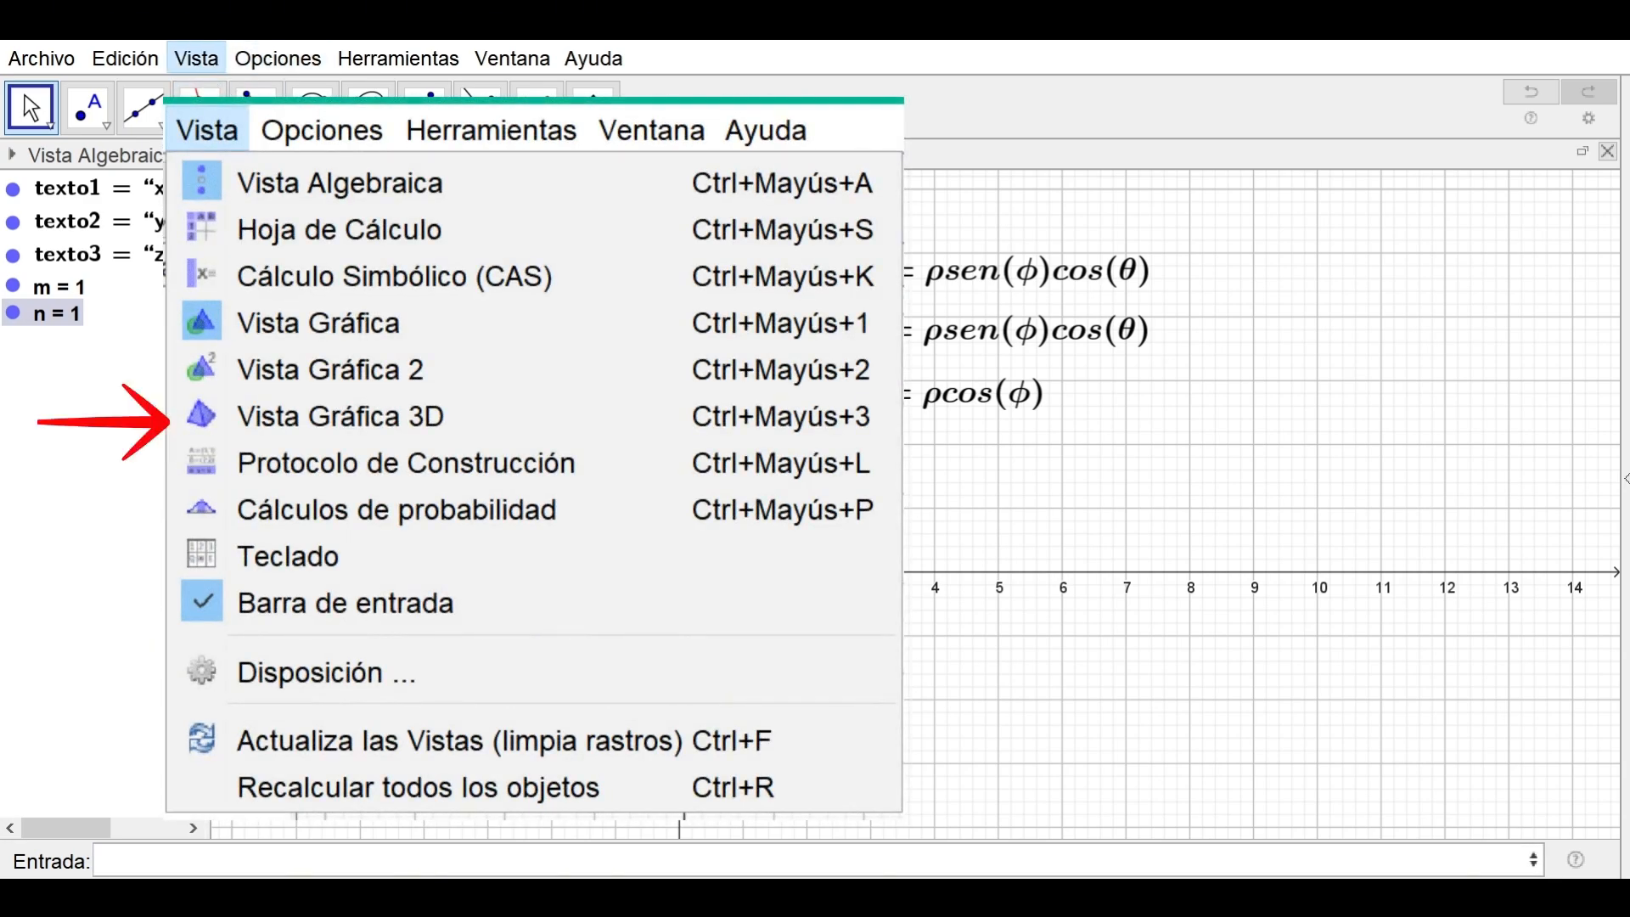
{"action": "left_click", "coordinate": [305, 411]}
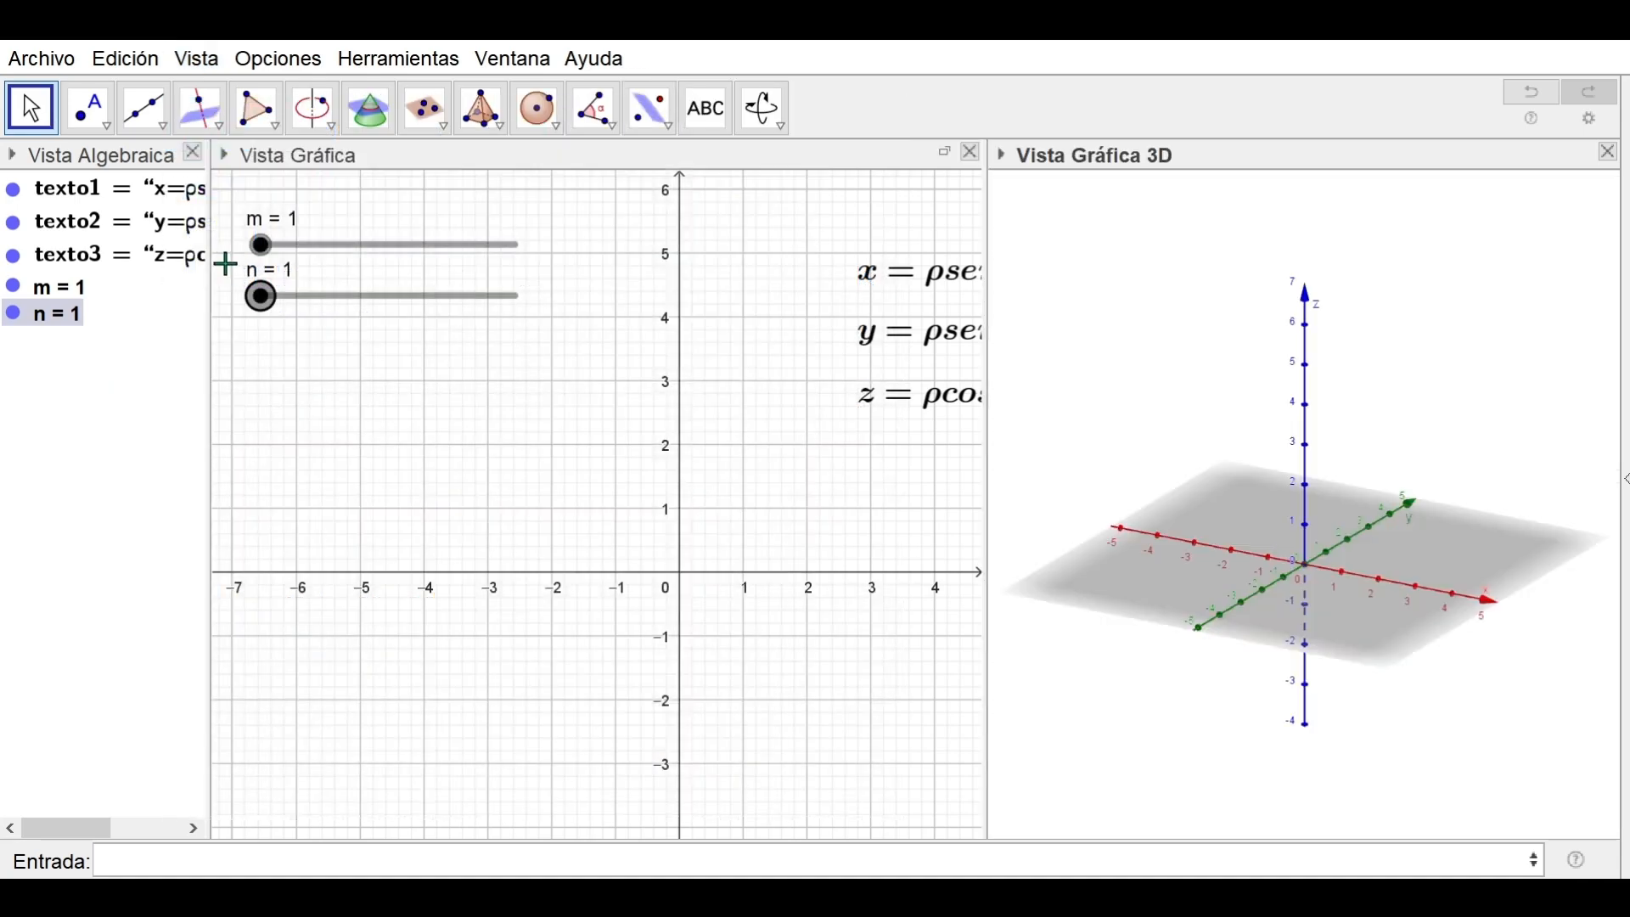
{"action": "left_click_drag", "start_coordinate": [987, 471], "coordinate": [552, 502]}
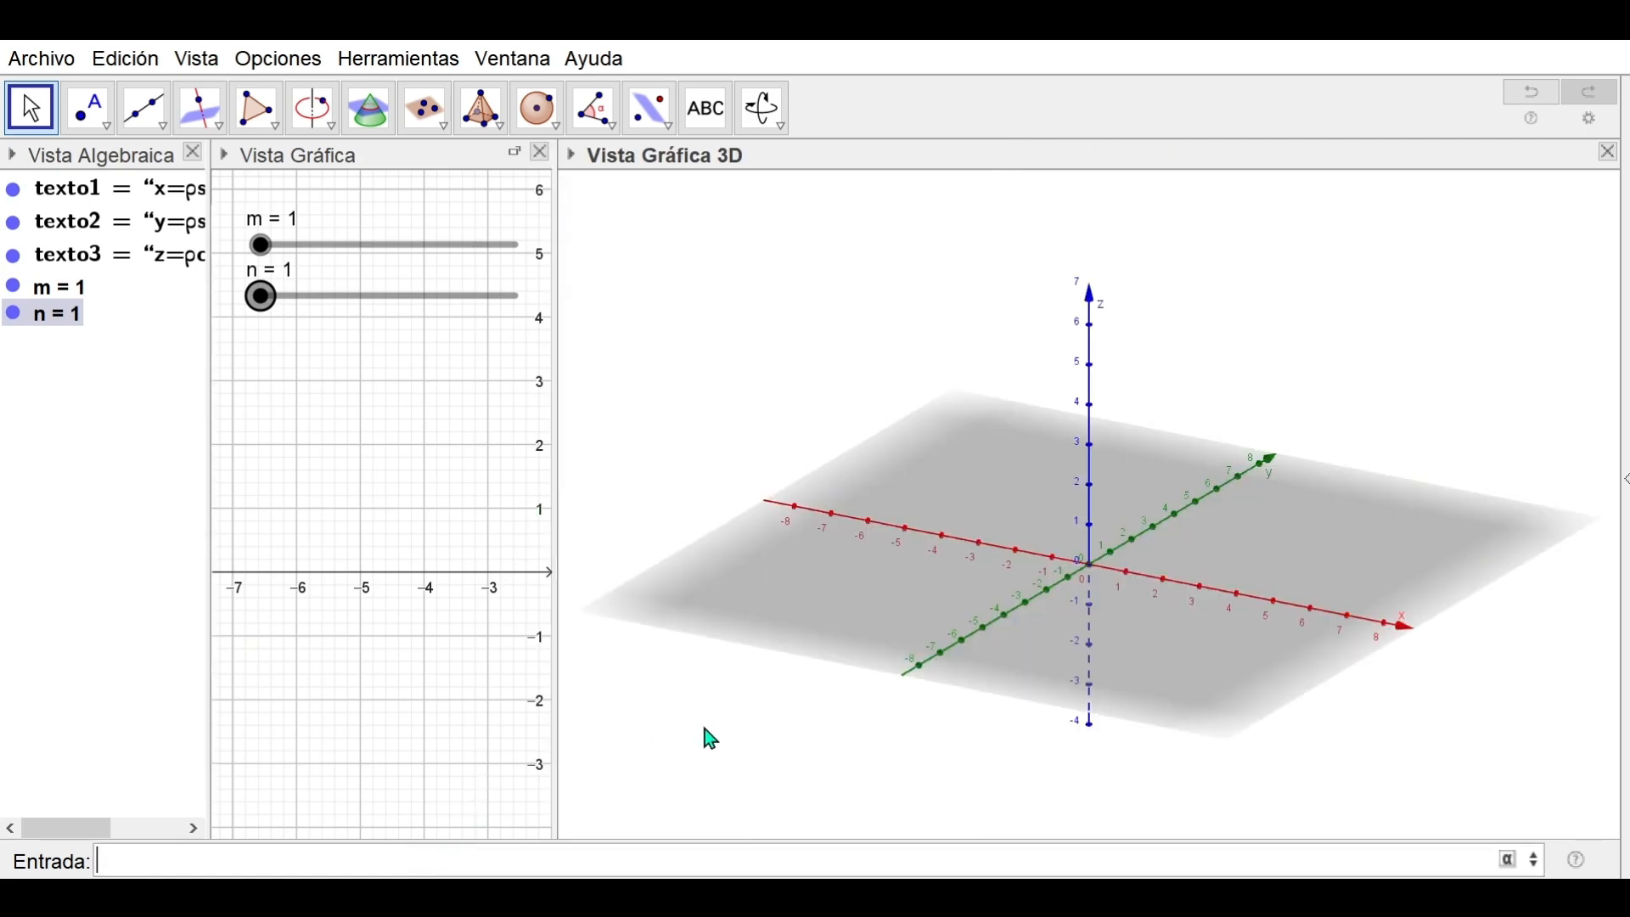
Start the Superficie command with three expressions and enter the x expression (1+1/5*sen(m*θ)*sen(n*φ))*sen(φ)*cos(θ)
{"action": "left_click", "coordinate": [707, 730]}
{"action": "left_click", "coordinate": [669, 854]}
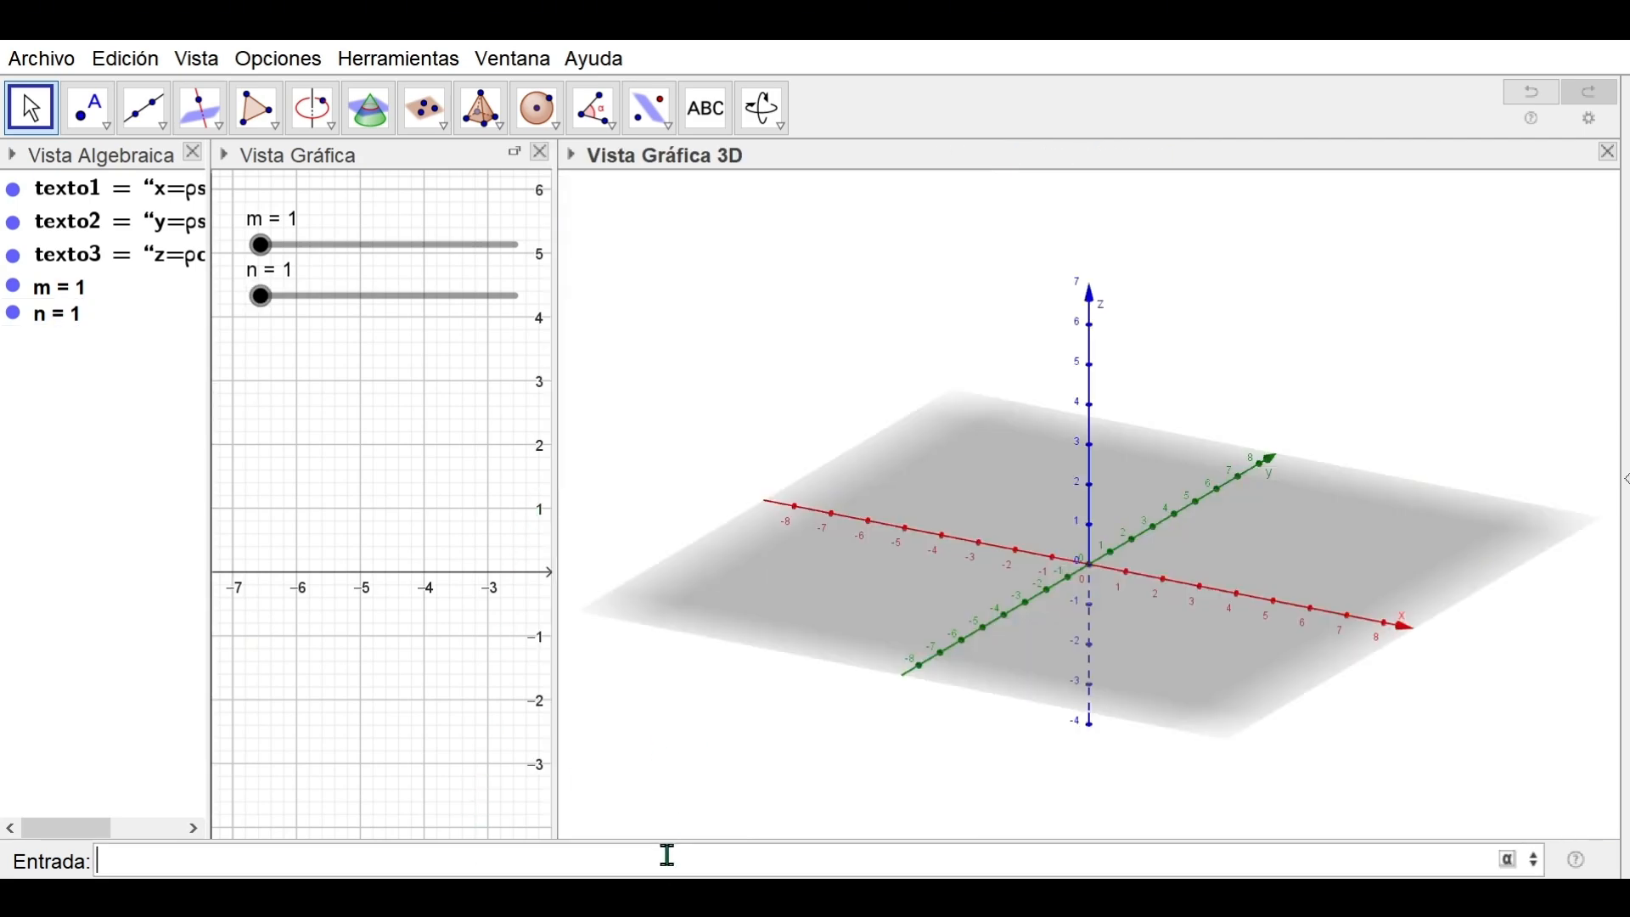
{"action": "type", "text": "Superficie"}
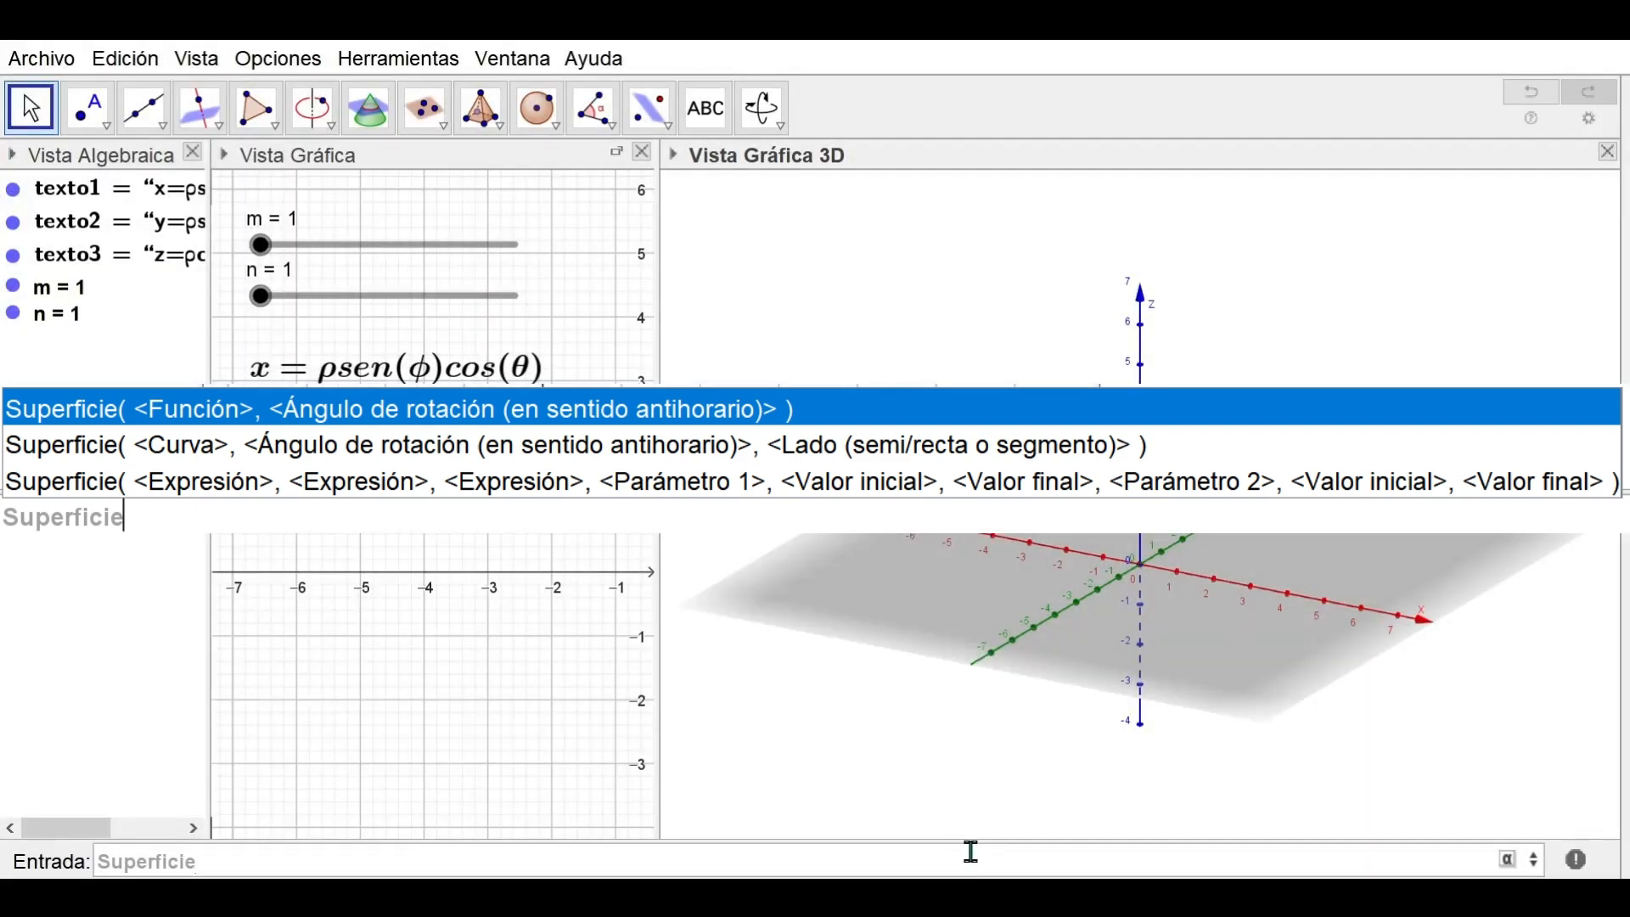
{"action": "left_click", "coordinate": [959, 839]}
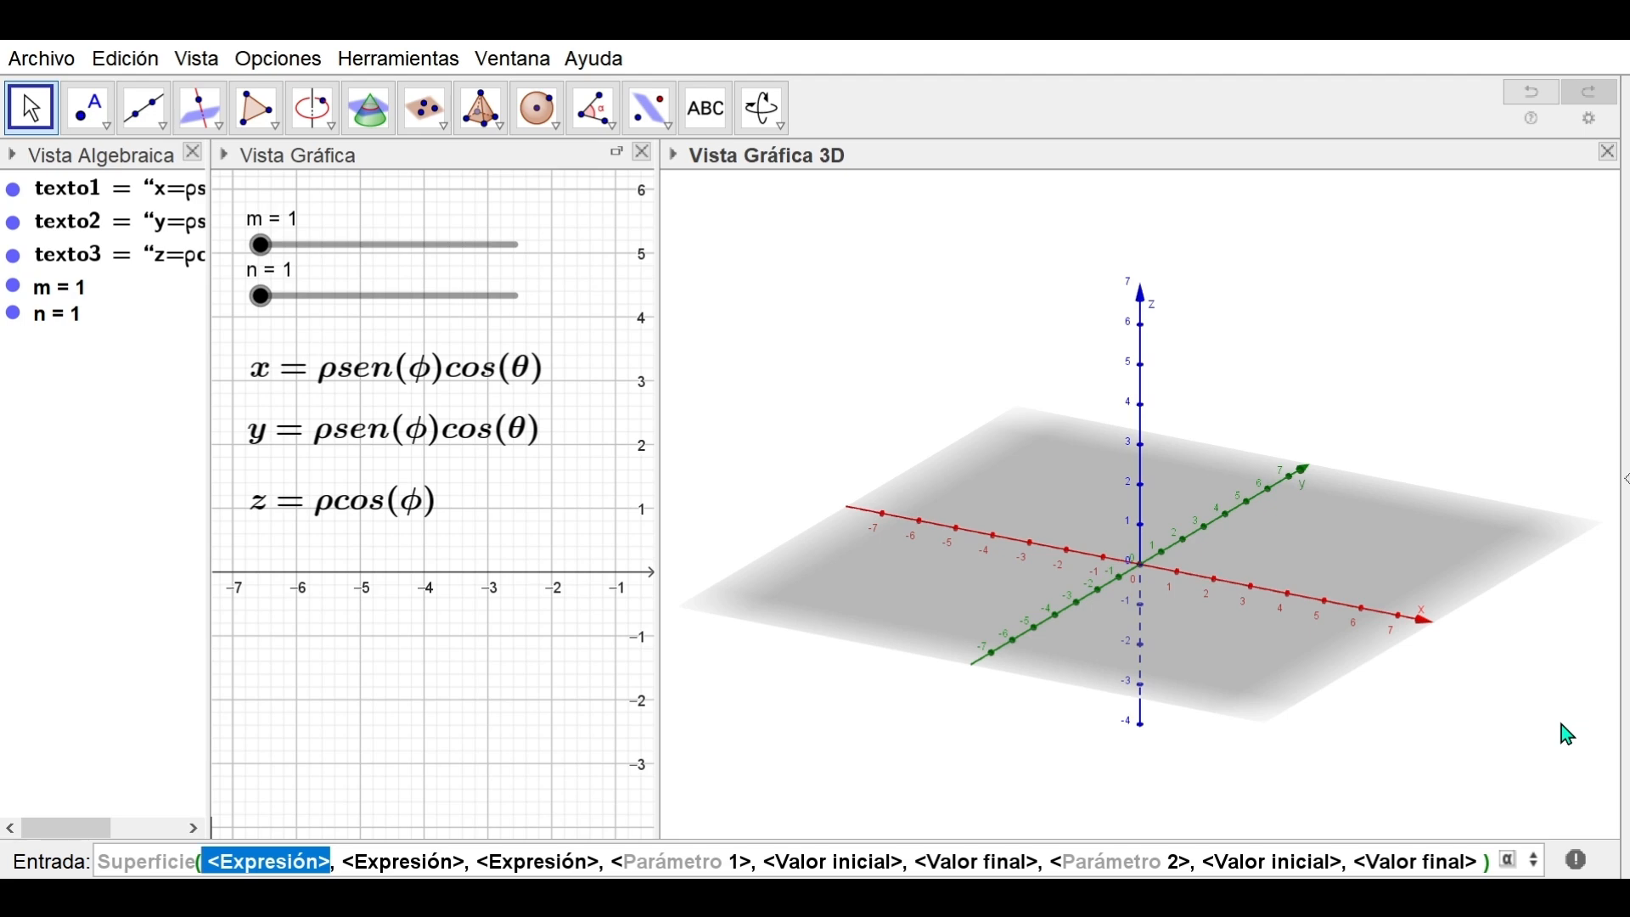
{"action": "type", "text": "(1+1/5"}
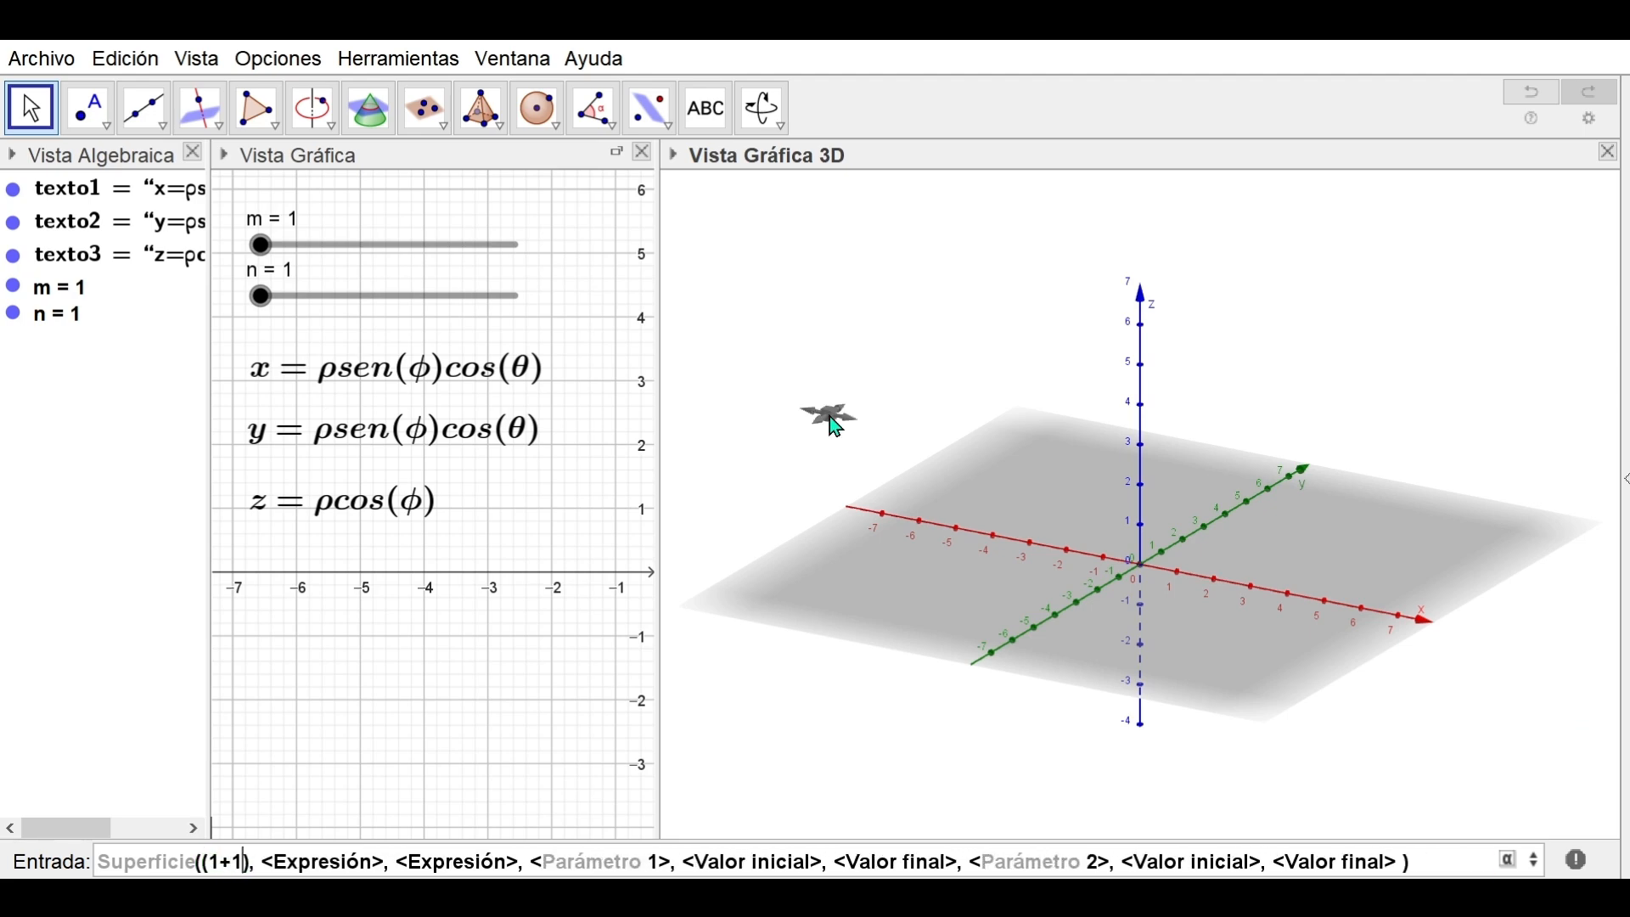
{"action": "type", "text": "*sen("}
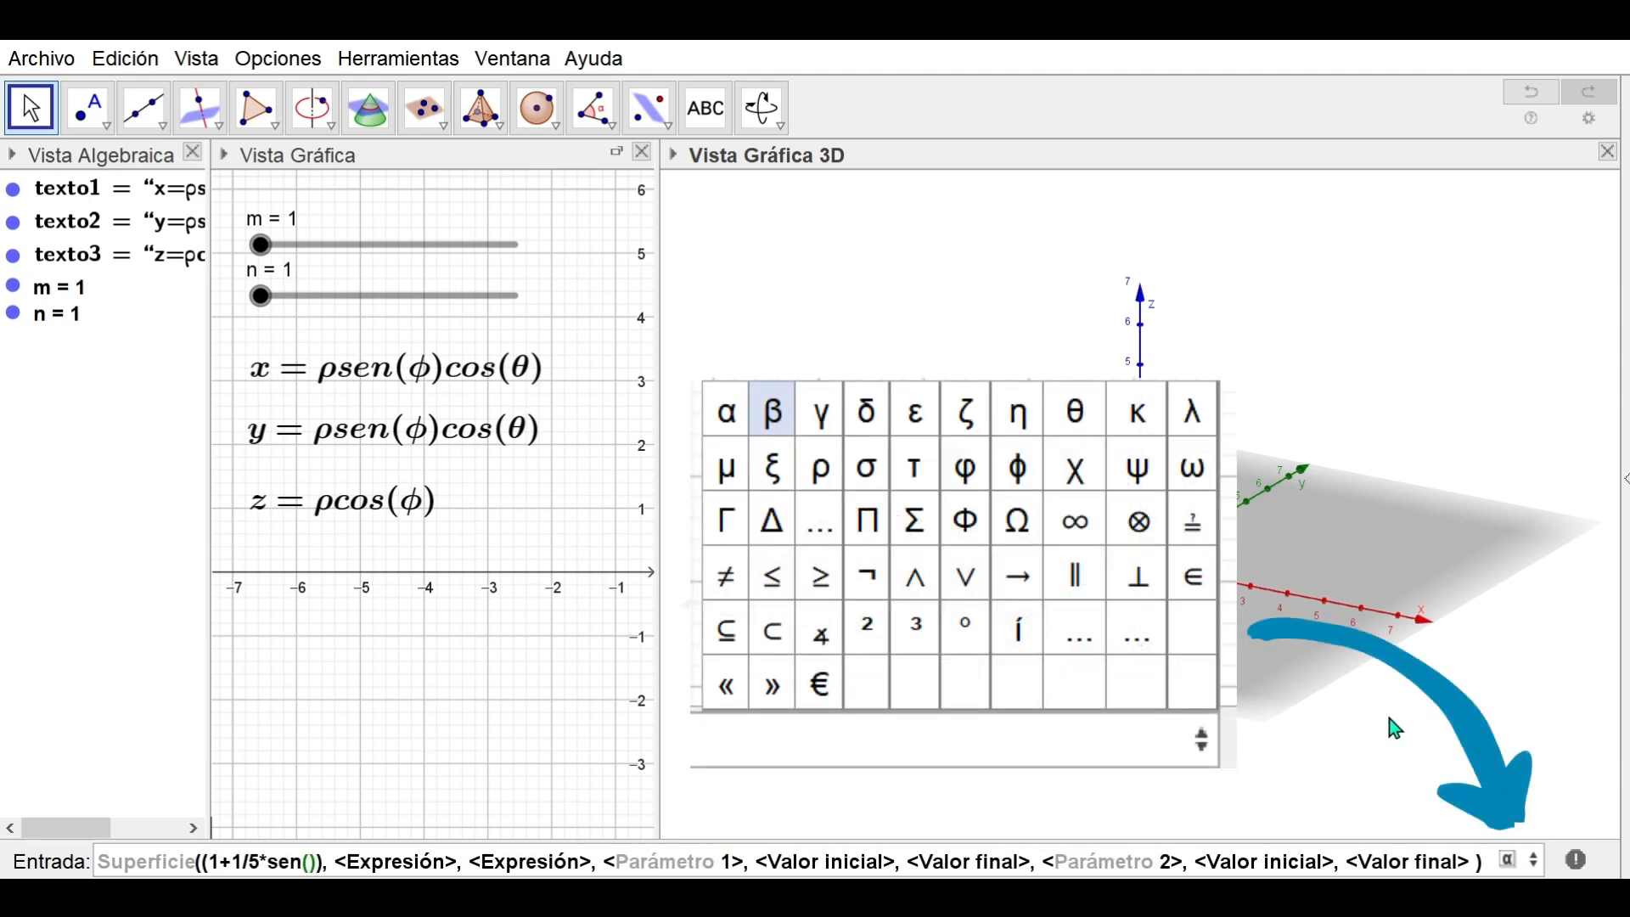
{"action": "type", "text": "m*θ"}
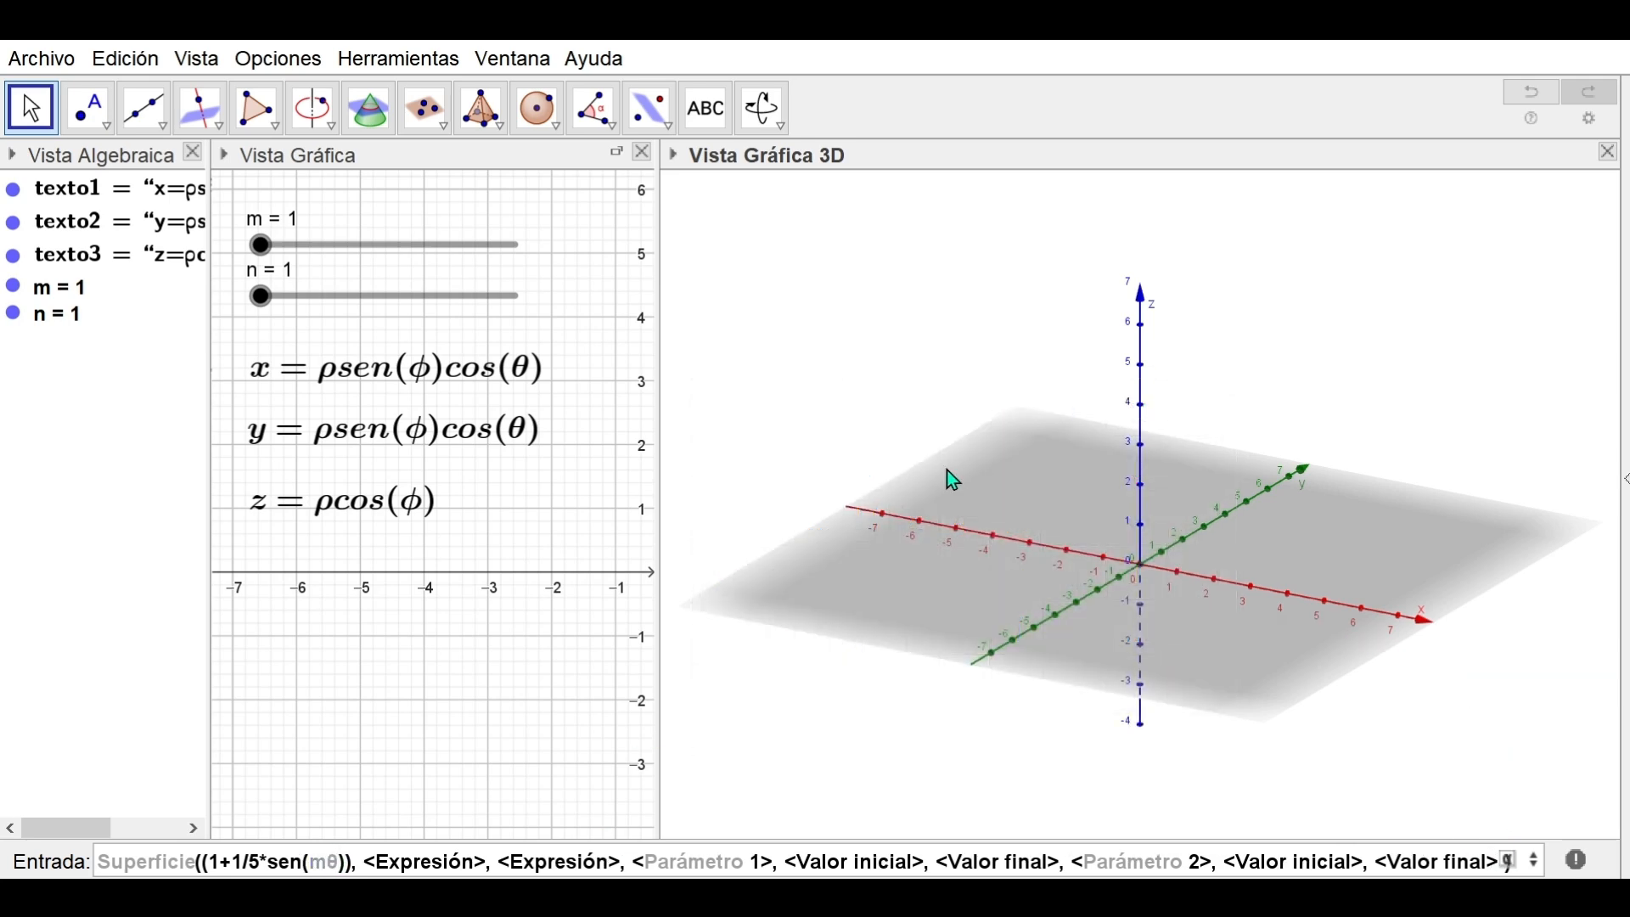
{"action": "type", "text": ")*sen(n*"}
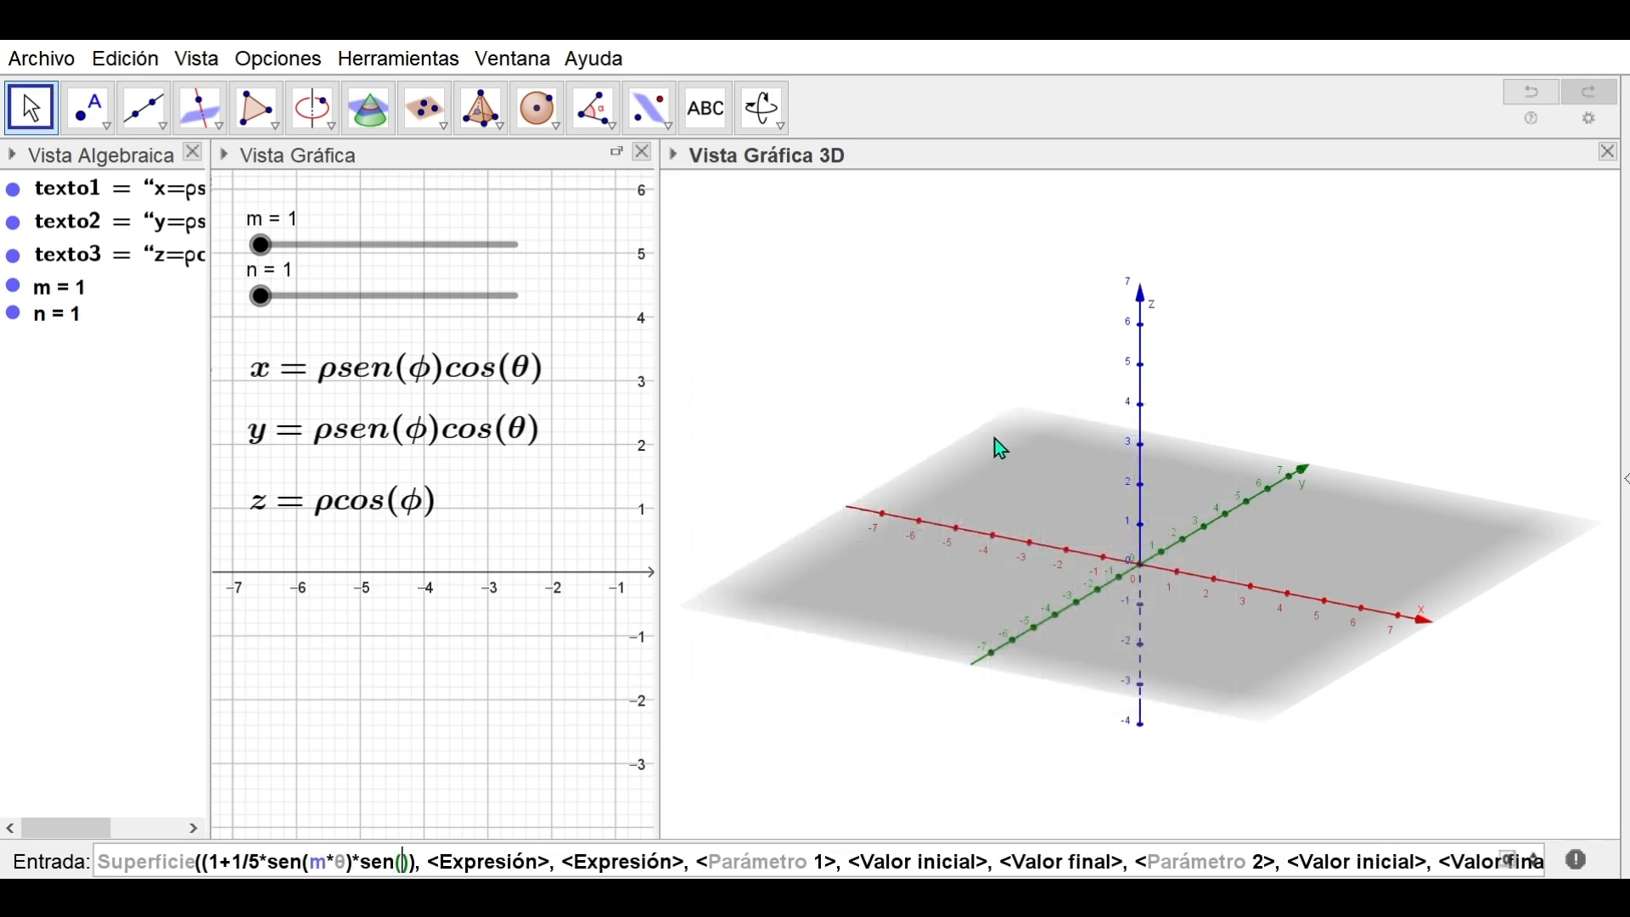
{"action": "type", "text": "φ"}
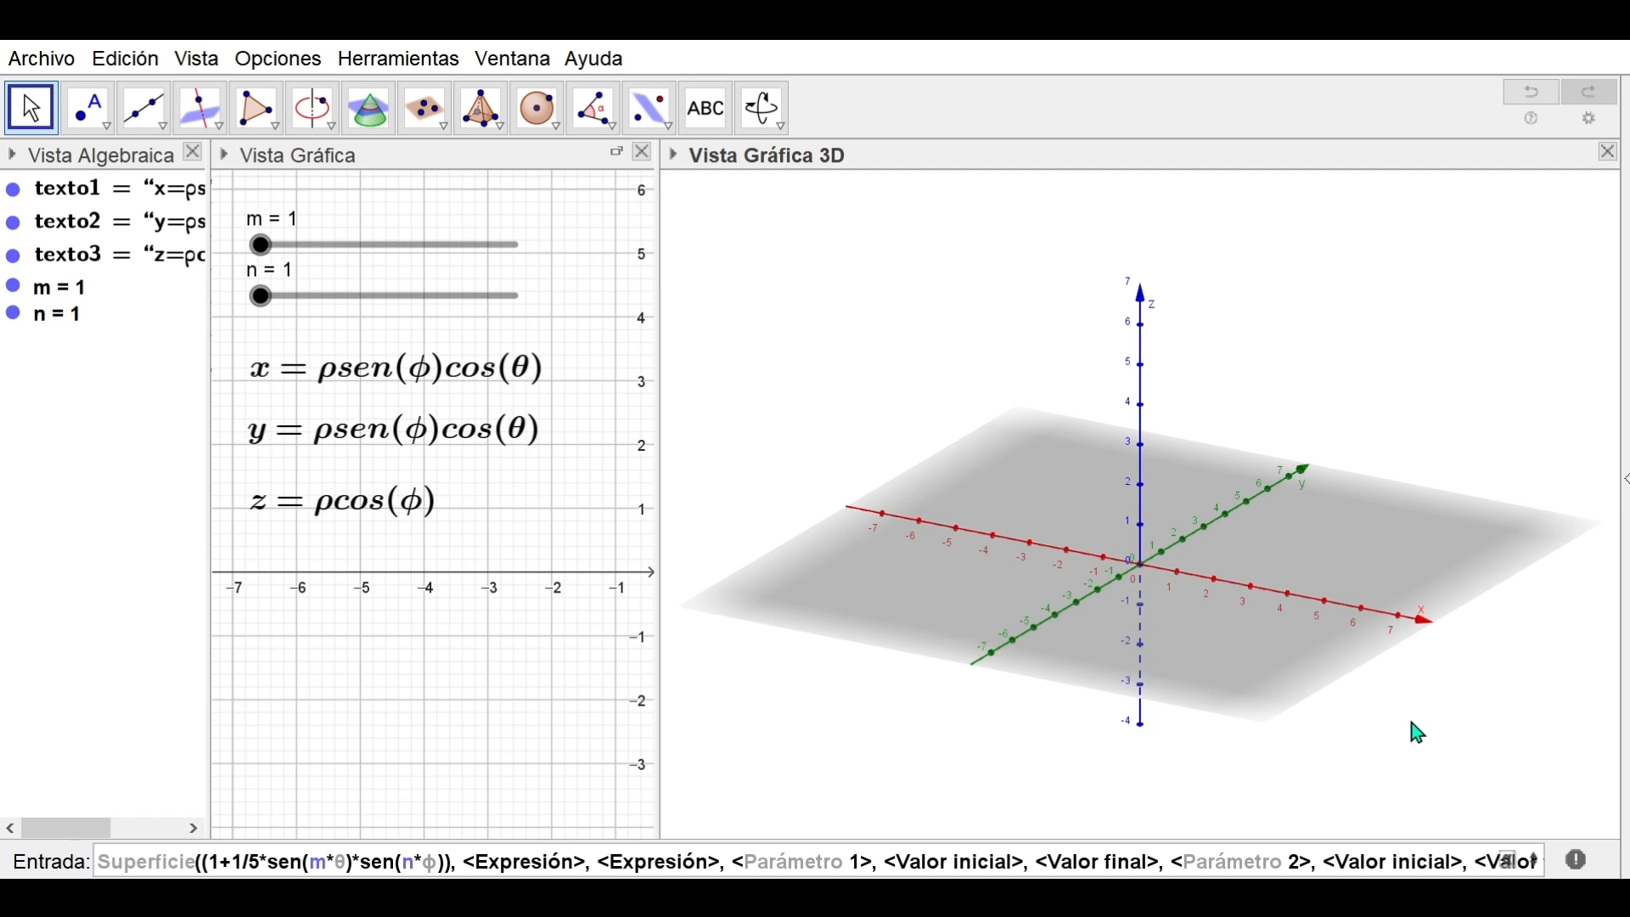
{"action": "type", "text": "))*sen(φ)*c"}
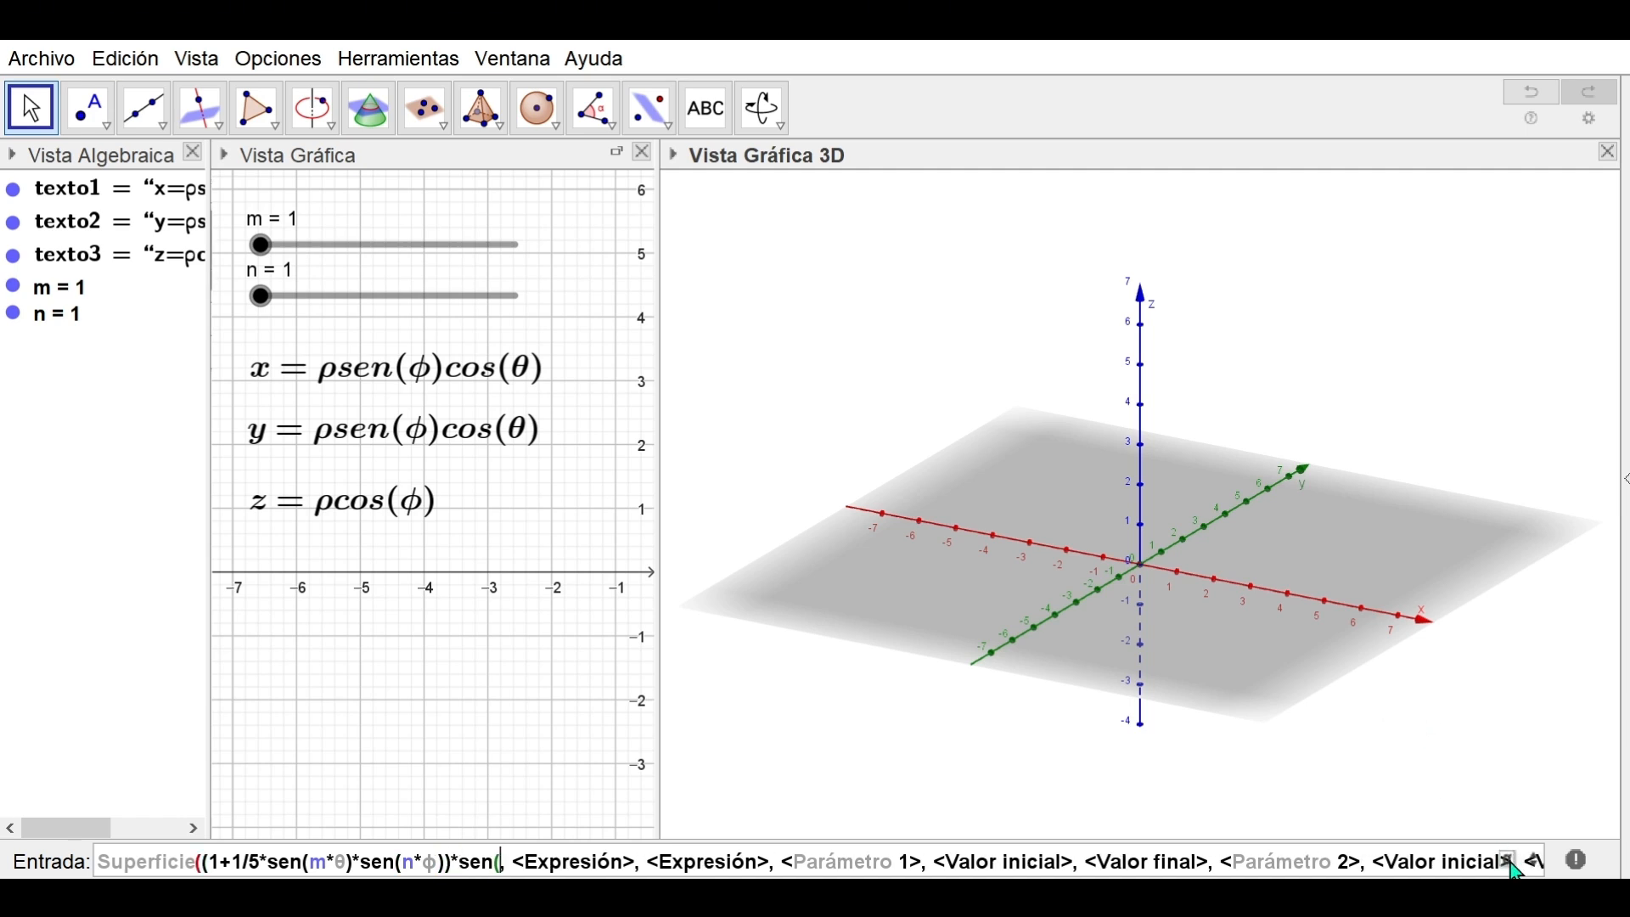
{"action": "type", "text": "os(θ"}
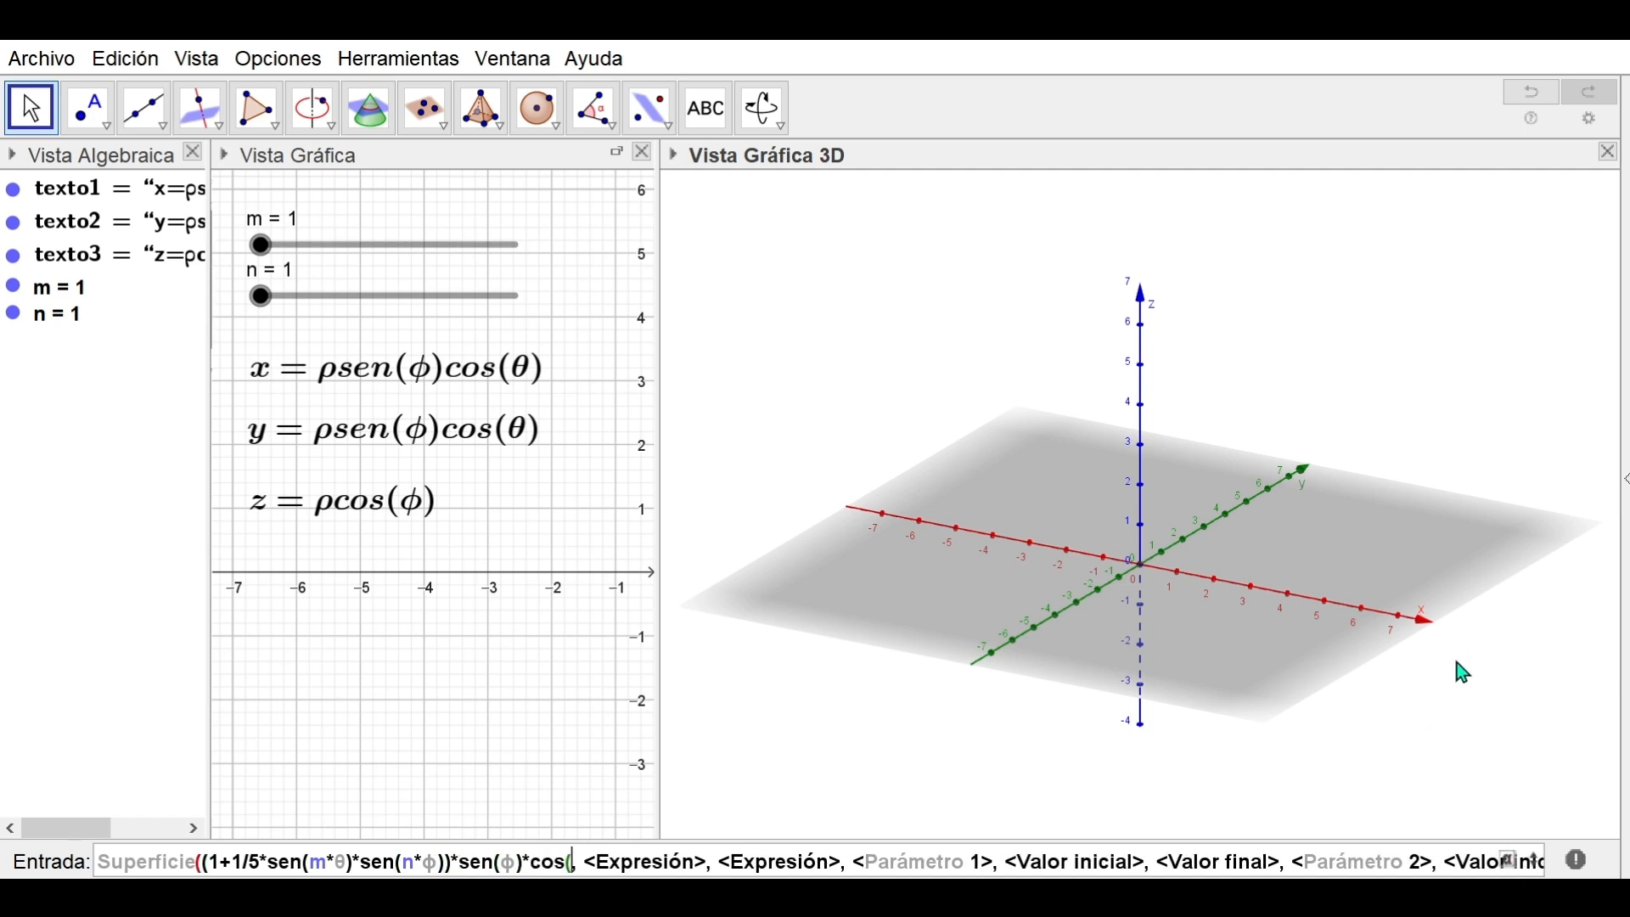
Copy the radius factor (1+1/5*sen(m*θ)*sen(n*φ)) and reuse it to enter the y and z expressions
{"action": "left_click", "coordinate": [219, 862]}
{"action": "left_click_drag", "start_coordinate": [219, 862], "coordinate": [450, 863]}
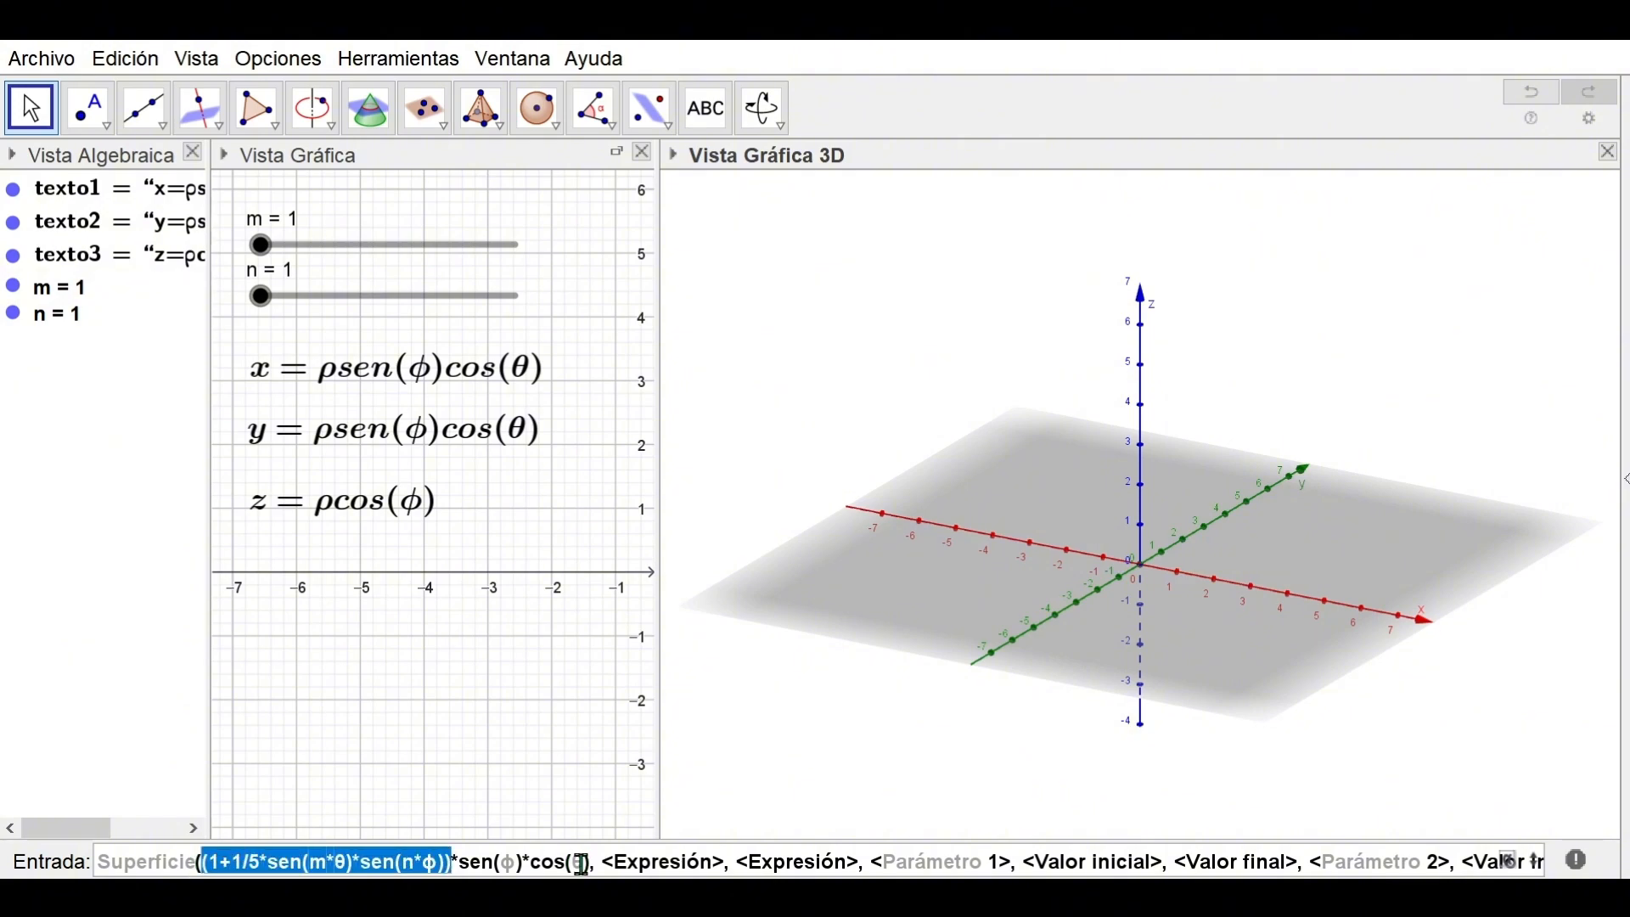
{"action": "key", "text": "ctrl+c"}
{"action": "left_click", "coordinate": [658, 862]}
{"action": "key", "text": "ctrl+v"}
{"action": "type", "text": "sen(φ)*cos(θ)"}
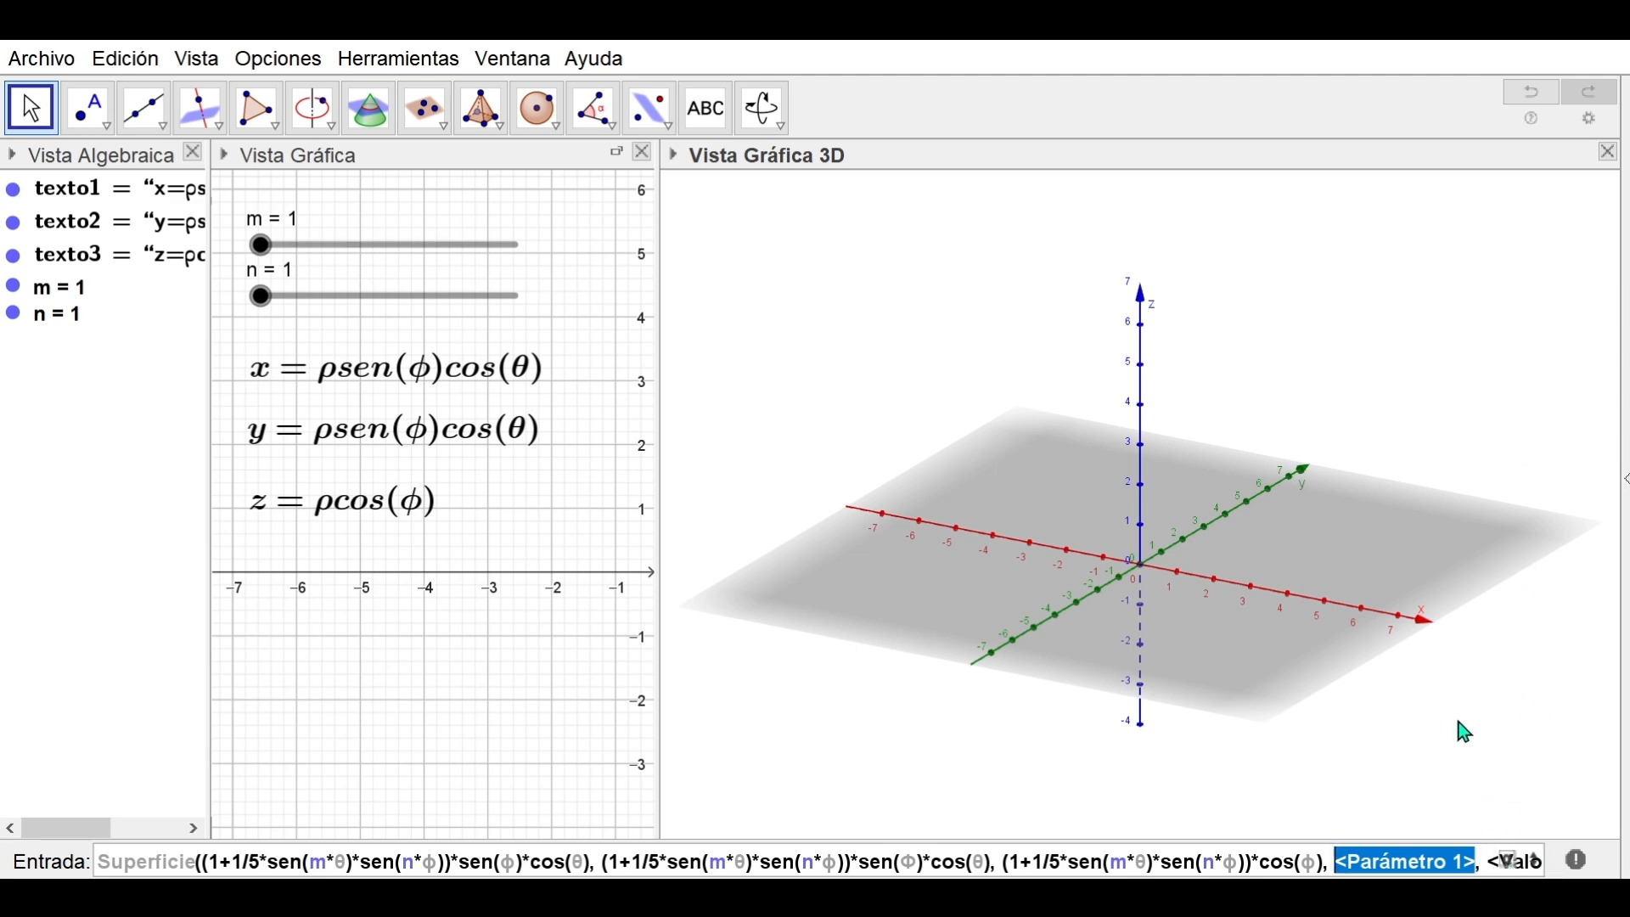
Set parameter θ from 0 to 2pi and parameter φ starting at 0, completing the surface command
{"action": "type", "text": "θ"}
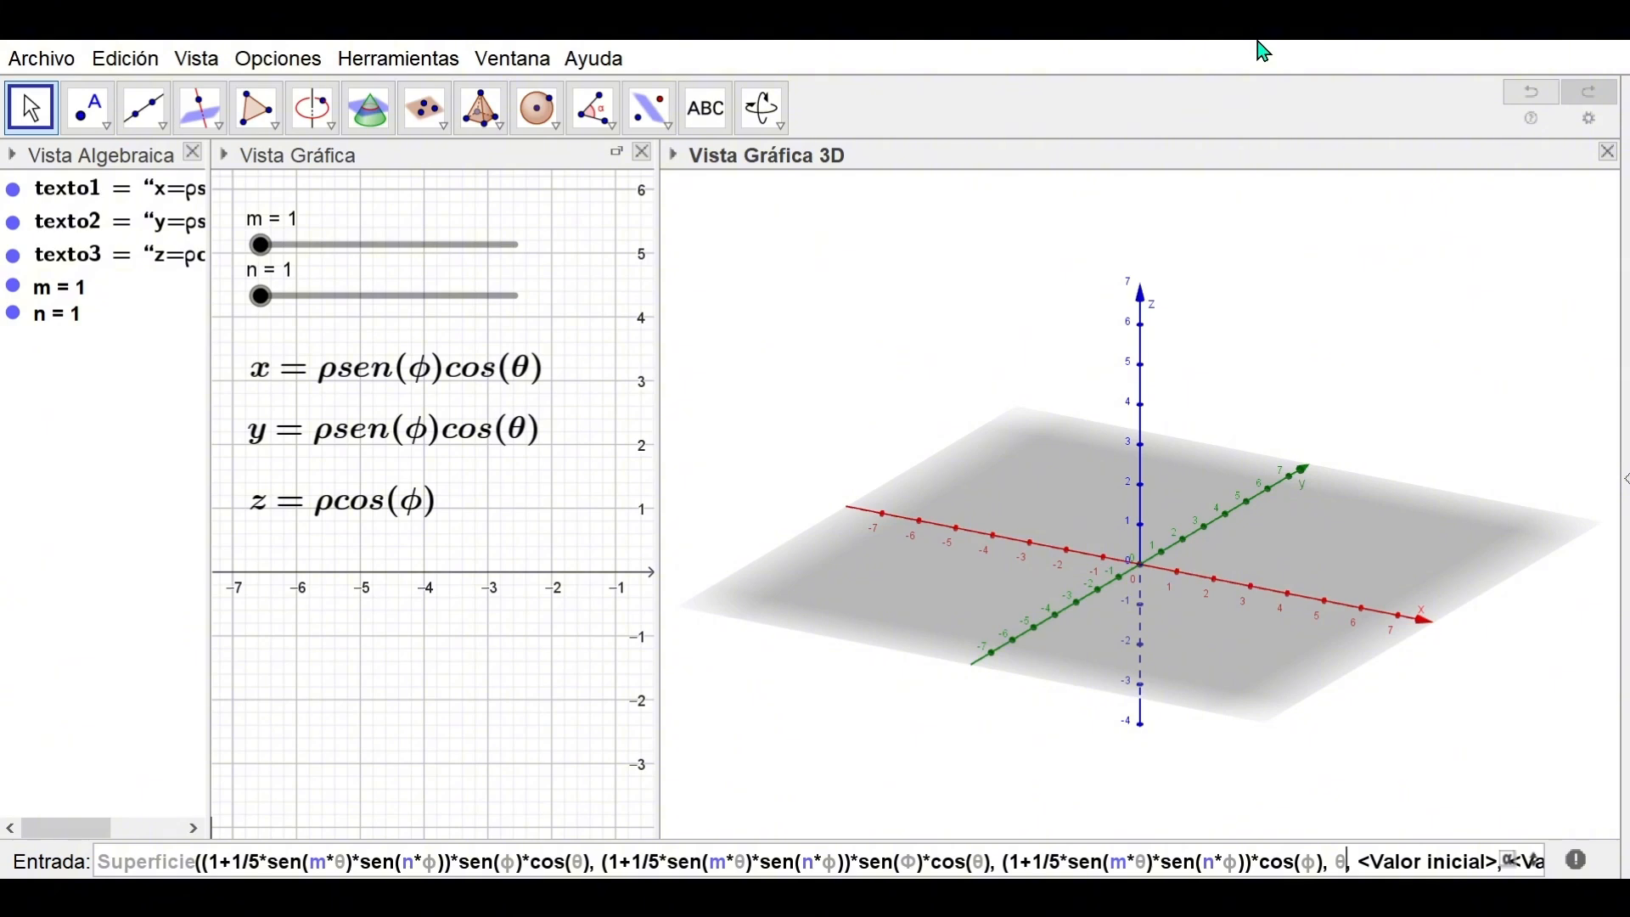
{"action": "key", "text": "Tab"}
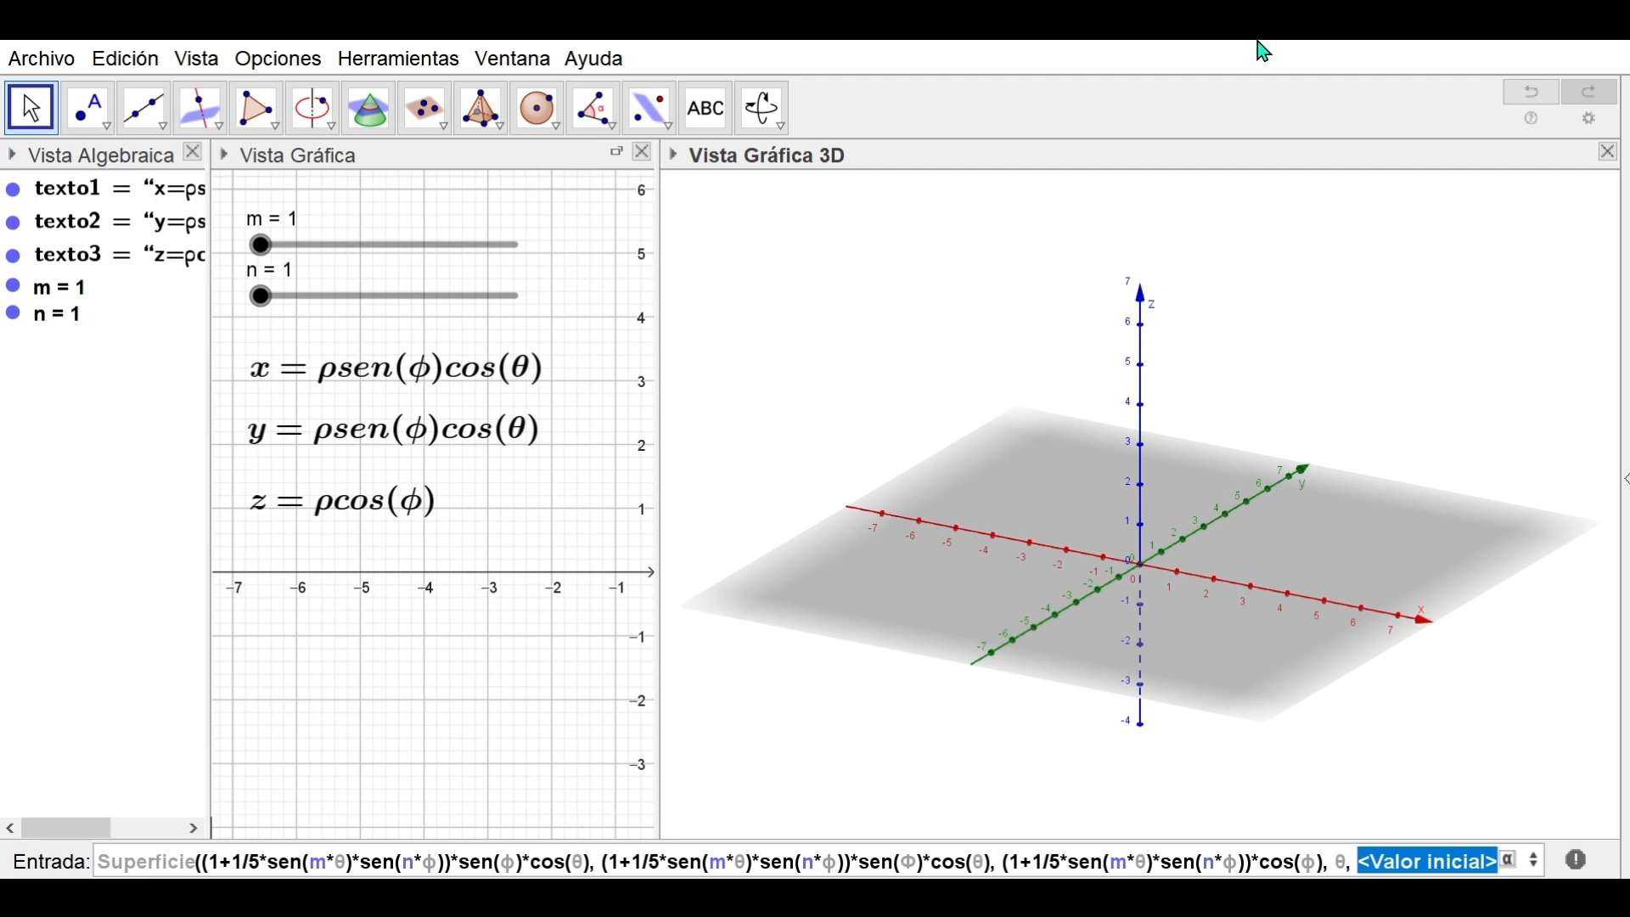
{"action": "type", "text": "0,"}
{"action": "key", "text": "Tab"}
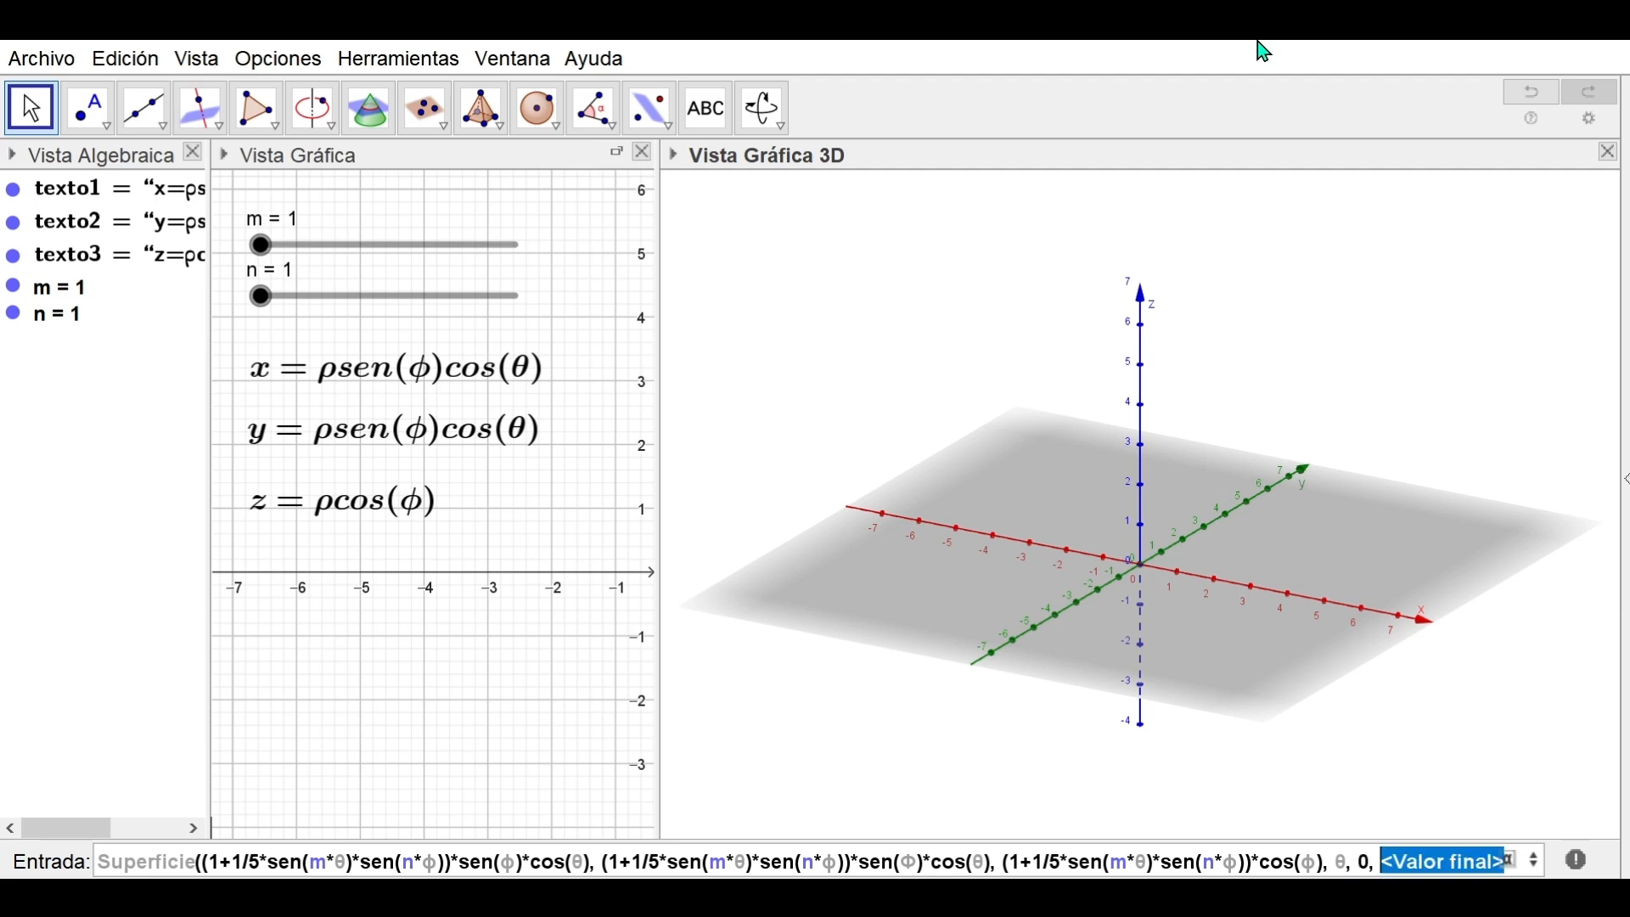
{"action": "type", "text": "2pi,"}
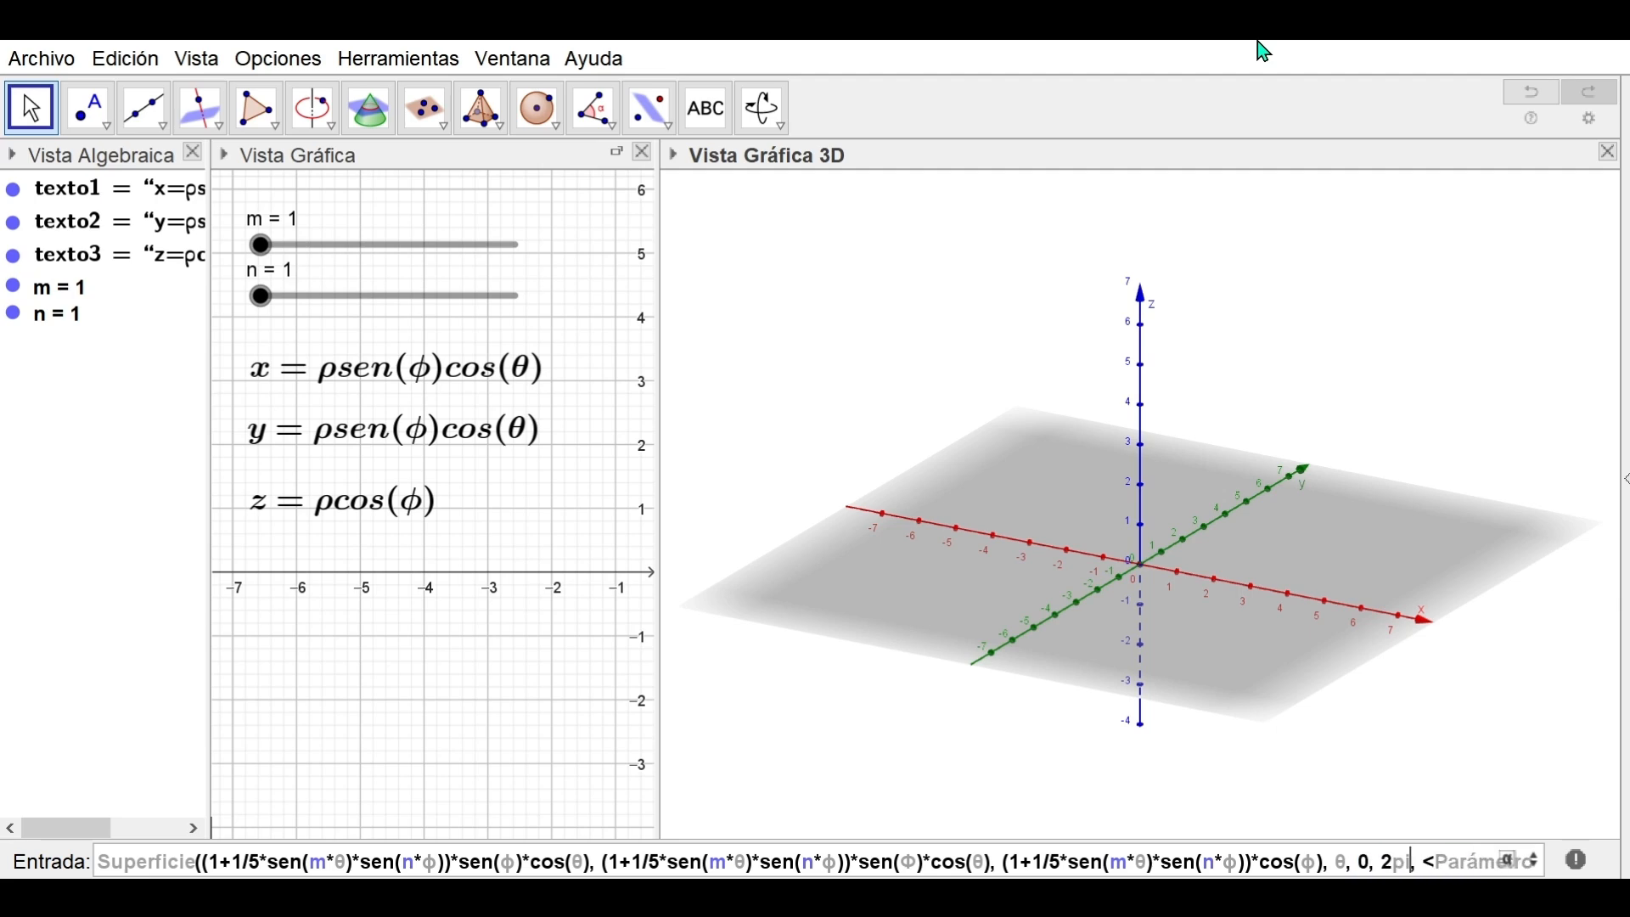
{"action": "key", "text": "Tab"}
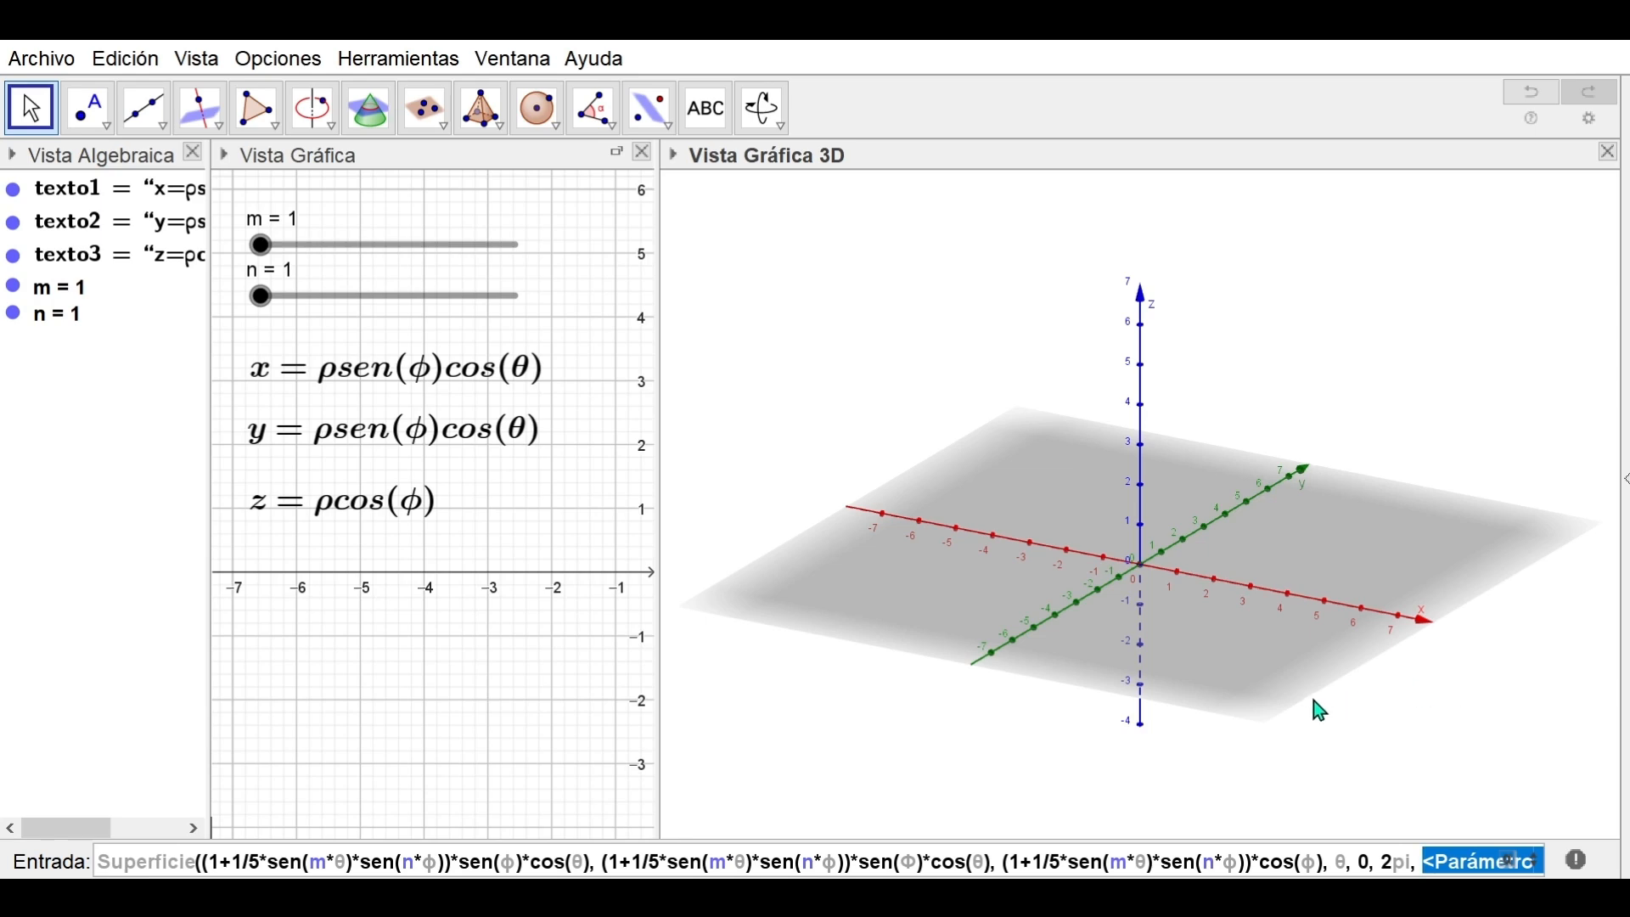
{"action": "type", "text": "ϕ"}
{"action": "key", "text": "Tab"}
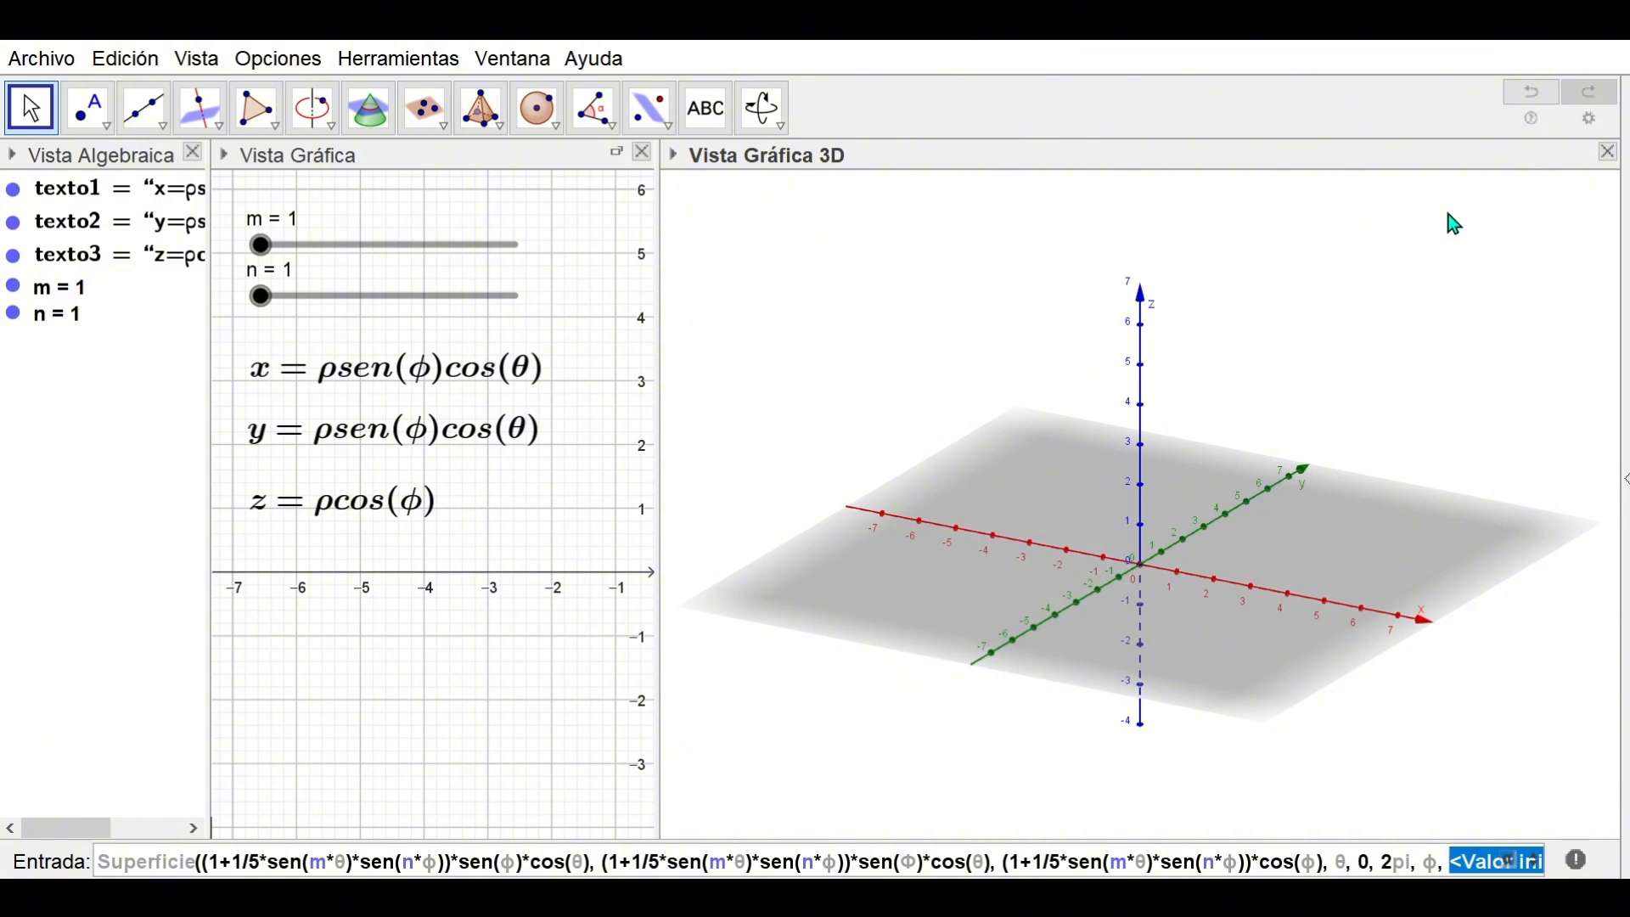
{"action": "type", "text": "0,"}
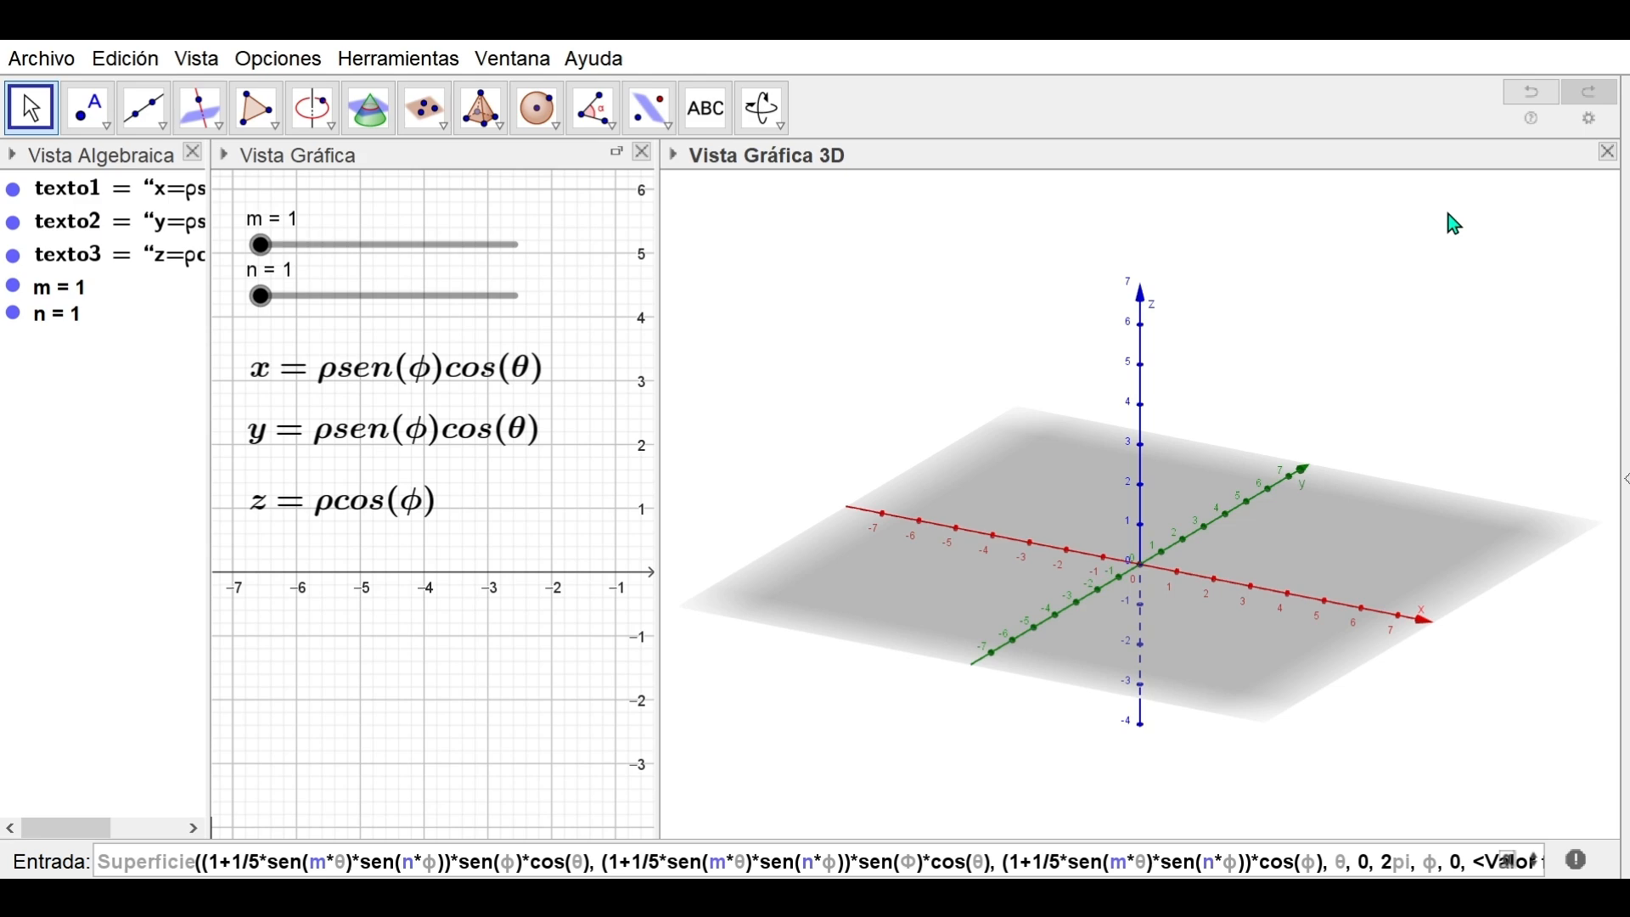
{"action": "key", "text": "Tab"}
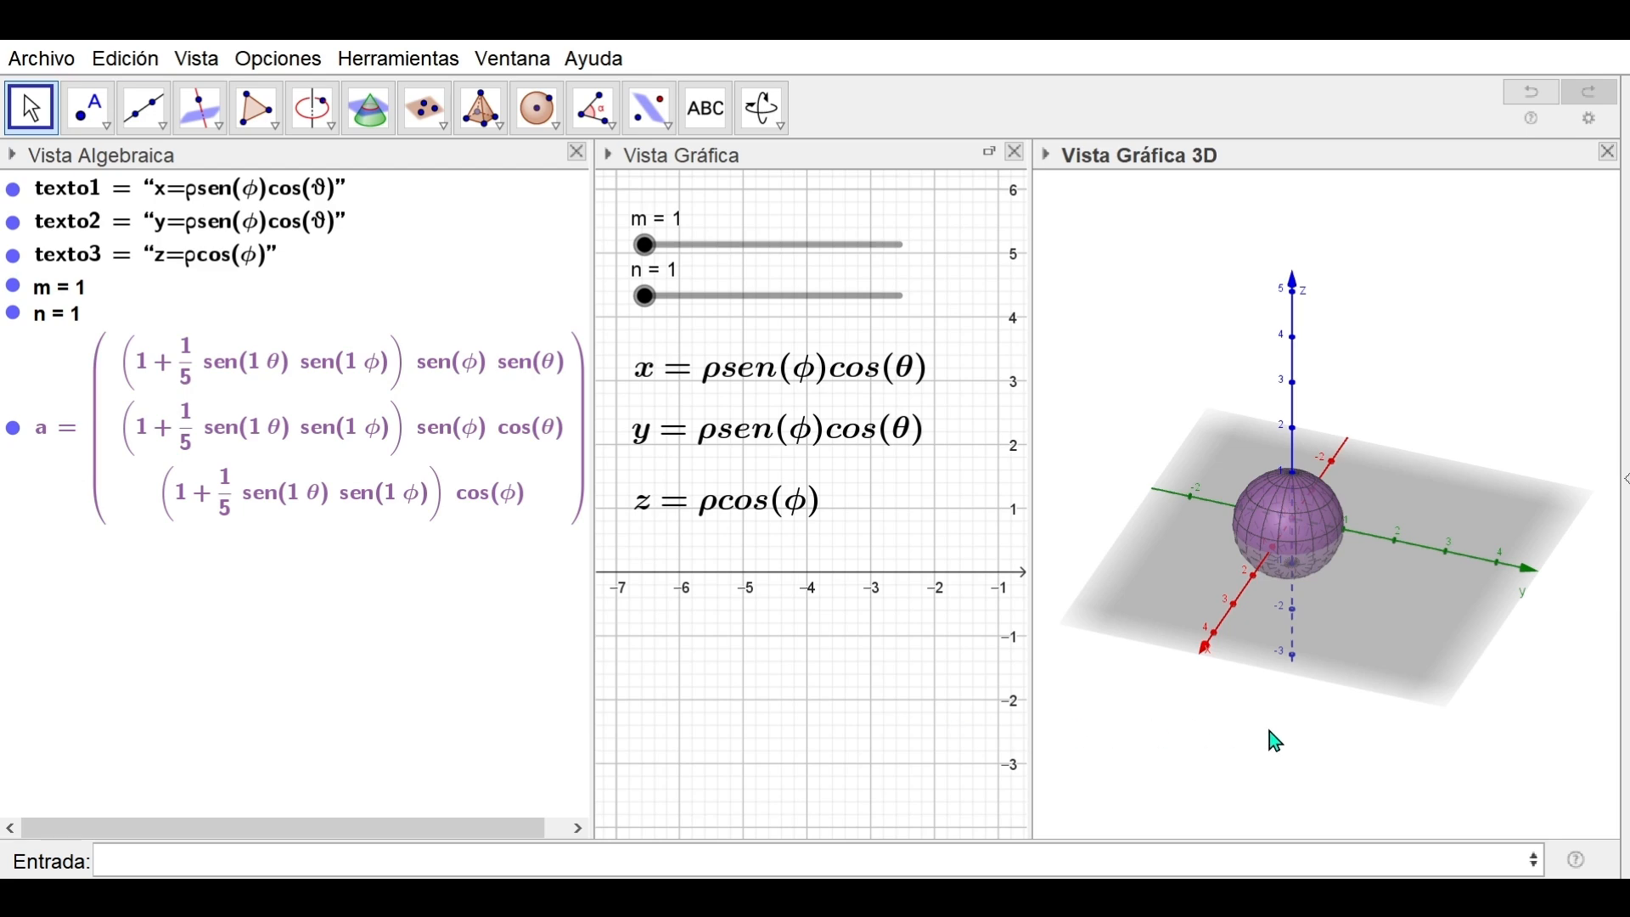
Color the surface green (#33FF00) and set its opacity to 100 in the object properties
{"action": "mouse_move", "coordinate": [1269, 733]}
{"action": "left_mouse_down"}
{"action": "mouse_move", "coordinate": [1229, 673]}
{"action": "mouse_move", "coordinate": [1261, 641]}
{"action": "mouse_move", "coordinate": [1309, 682]}
{"action": "mouse_move", "coordinate": [1322, 727]}
{"action": "mouse_move", "coordinate": [1245, 706]}
{"action": "mouse_move", "coordinate": [1264, 729]}
{"action": "left_mouse_up"}
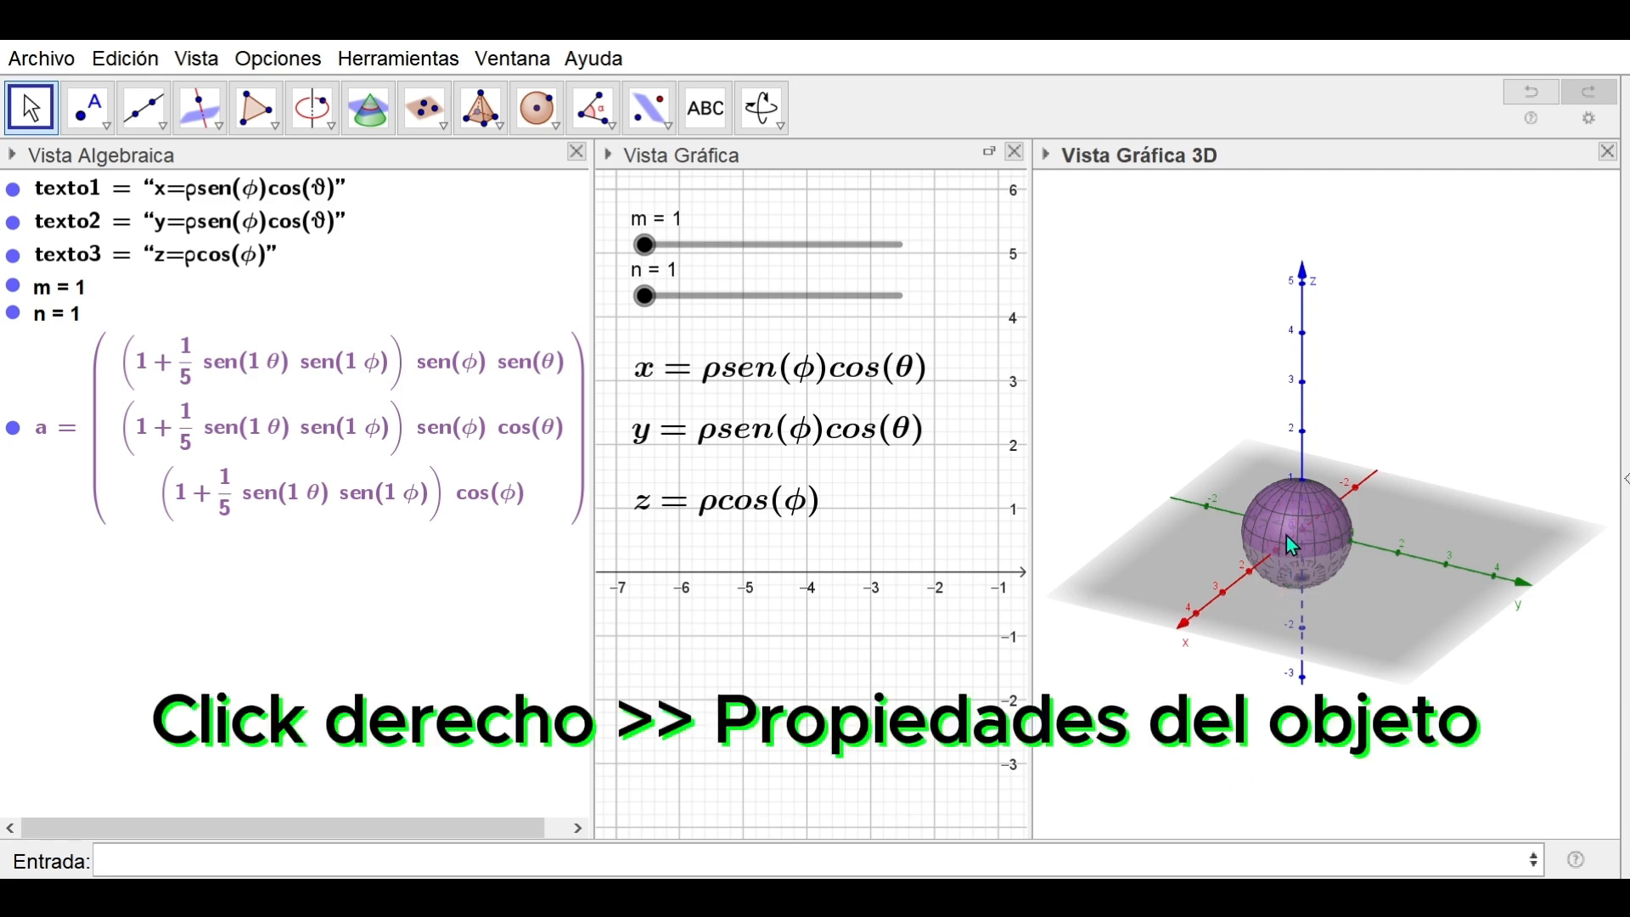
{"action": "right_click", "coordinate": [431, 478]}
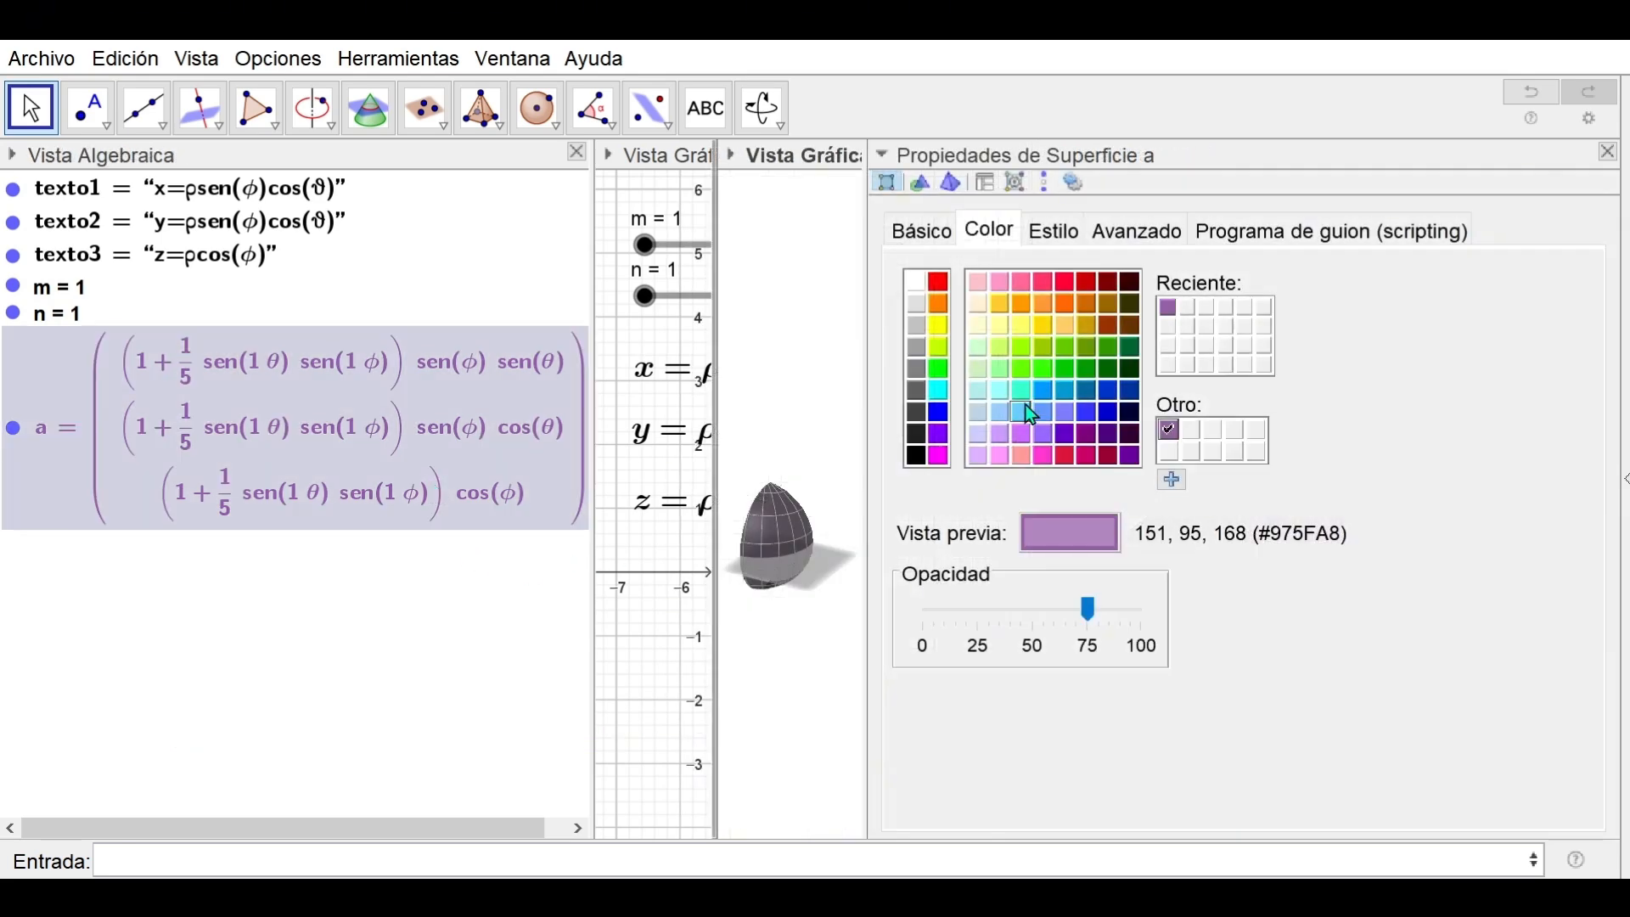
{"action": "left_click", "coordinate": [1042, 371]}
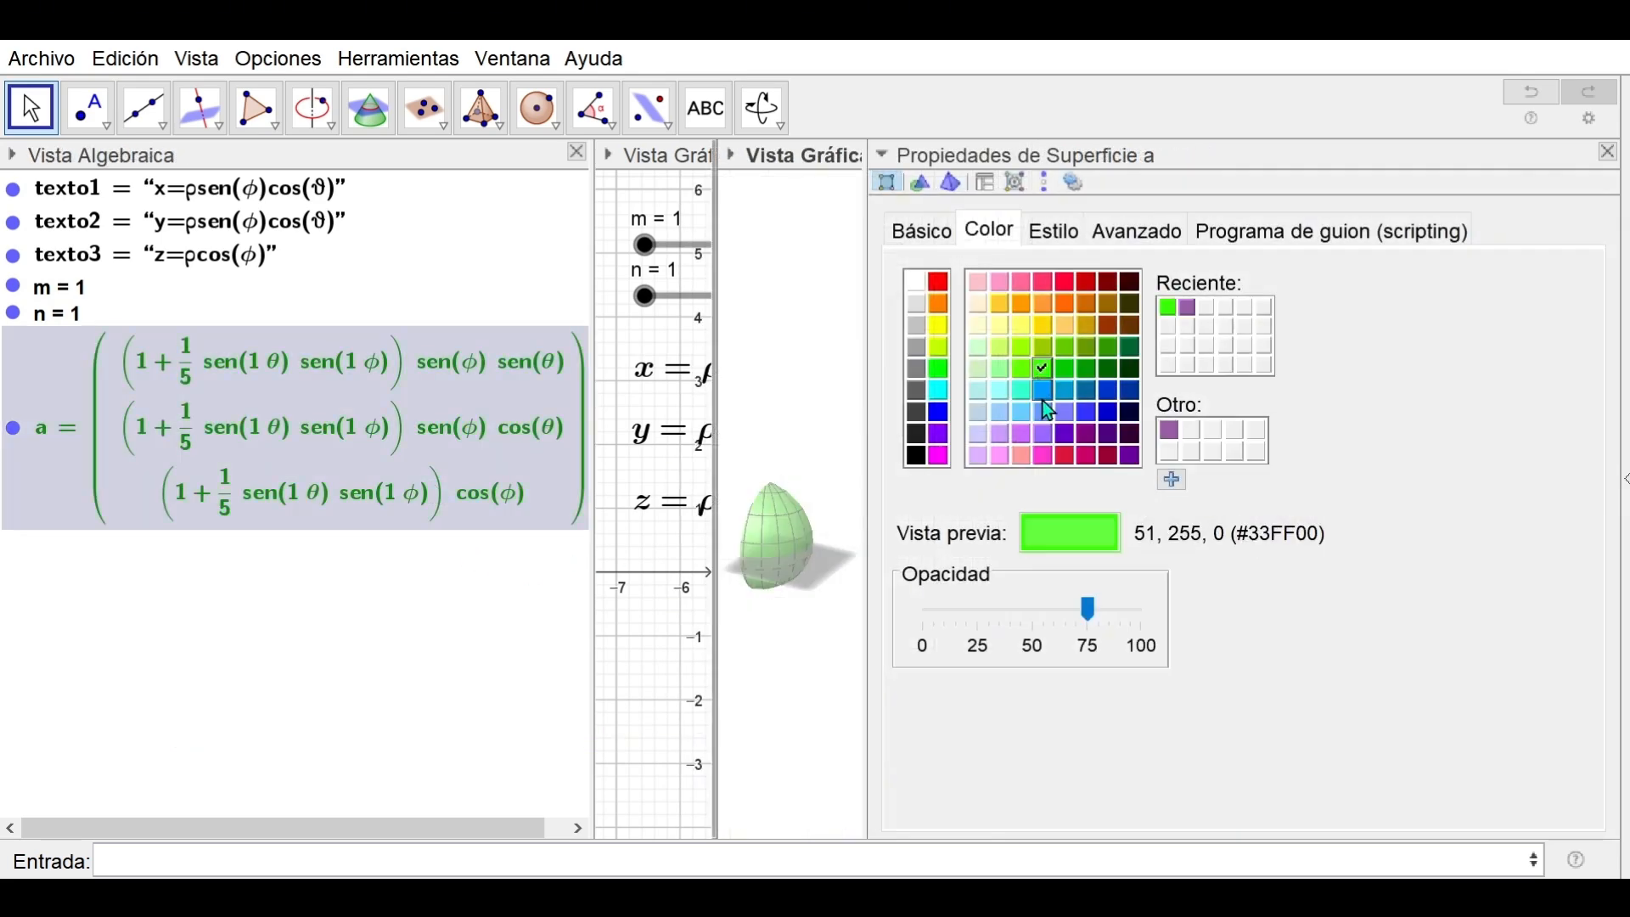
{"action": "left_click_drag", "start_coordinate": [1090, 619], "coordinate": [1165, 611]}
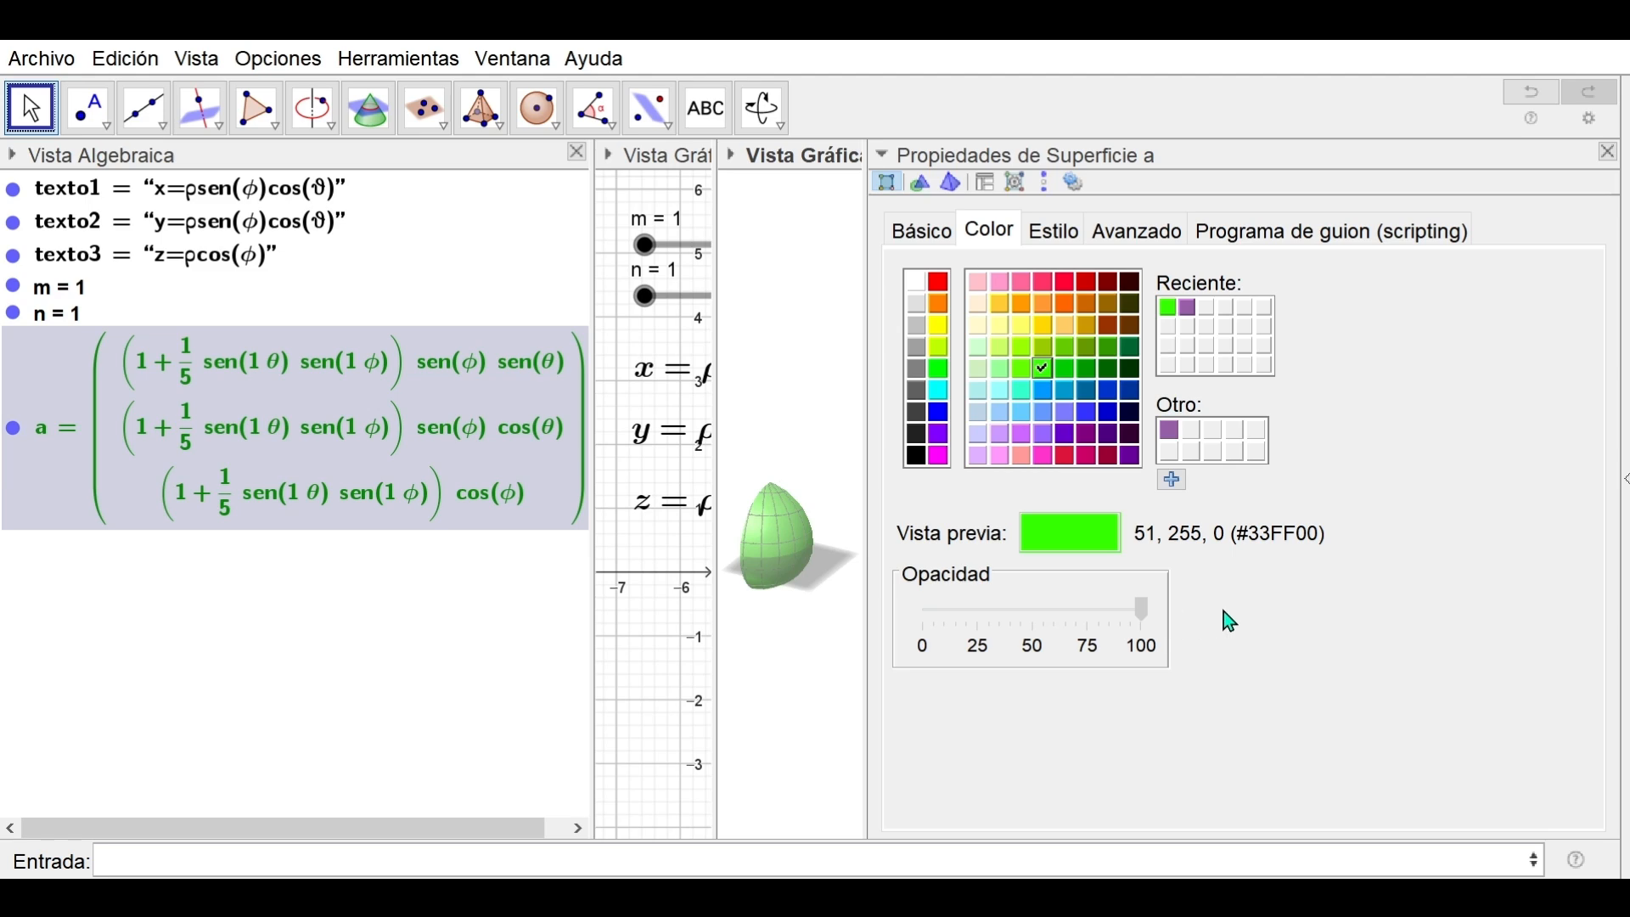
{"action": "left_click", "coordinate": [1608, 153]}
Set slider m to 3 to deform the surface
{"action": "left_click", "coordinate": [1338, 750]}
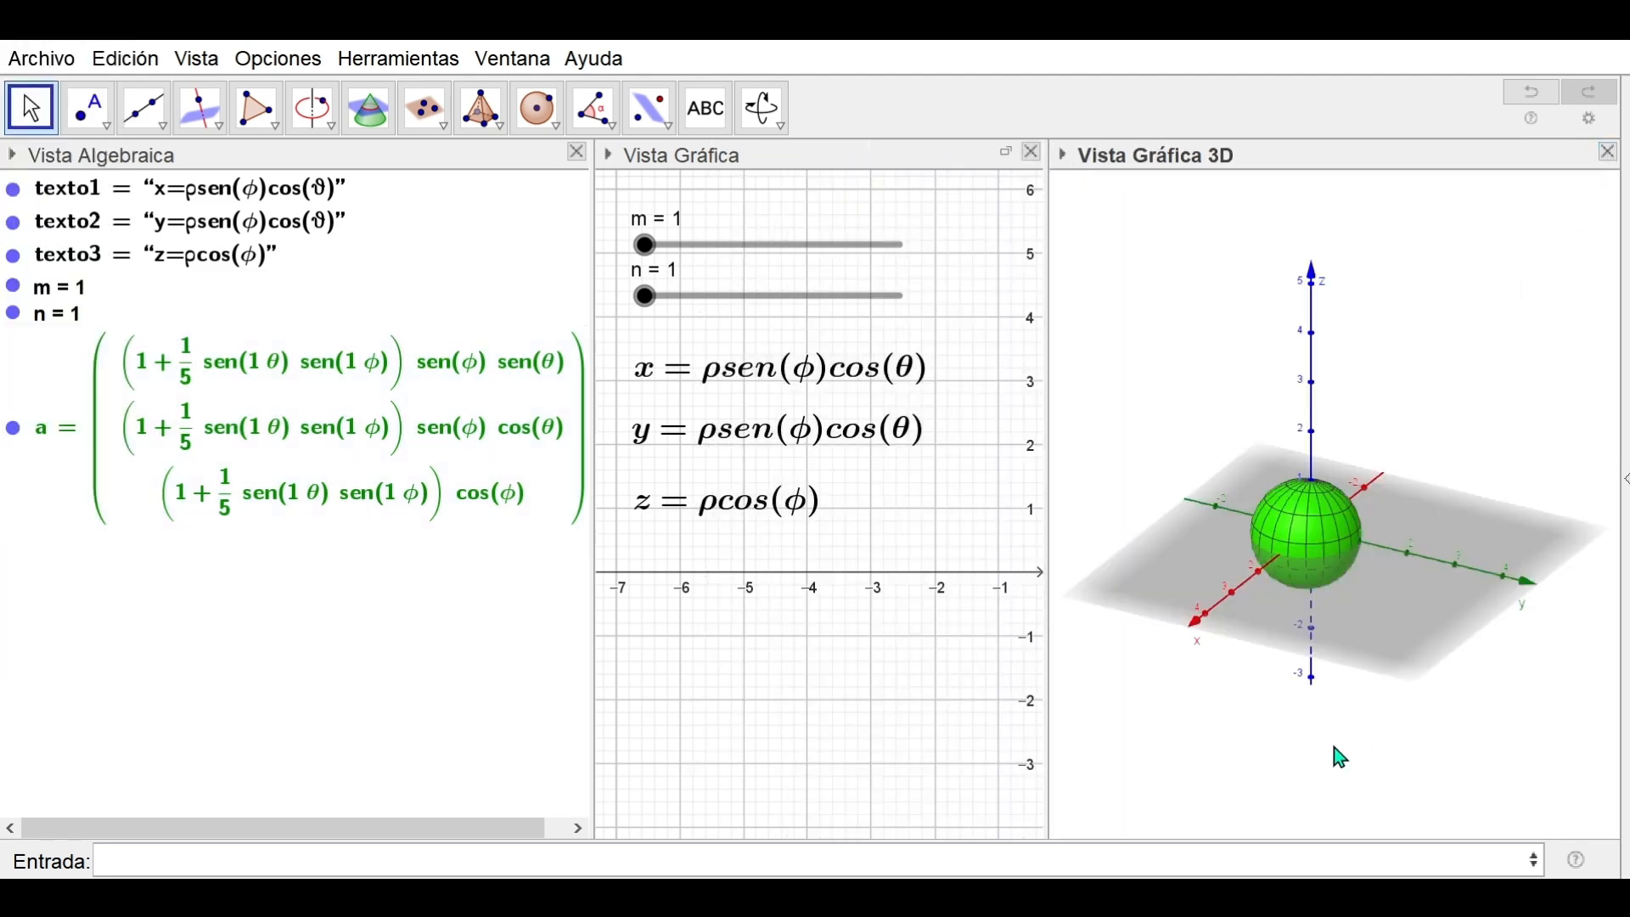
{"action": "left_click_drag", "start_coordinate": [1334, 747], "coordinate": [1301, 733]}
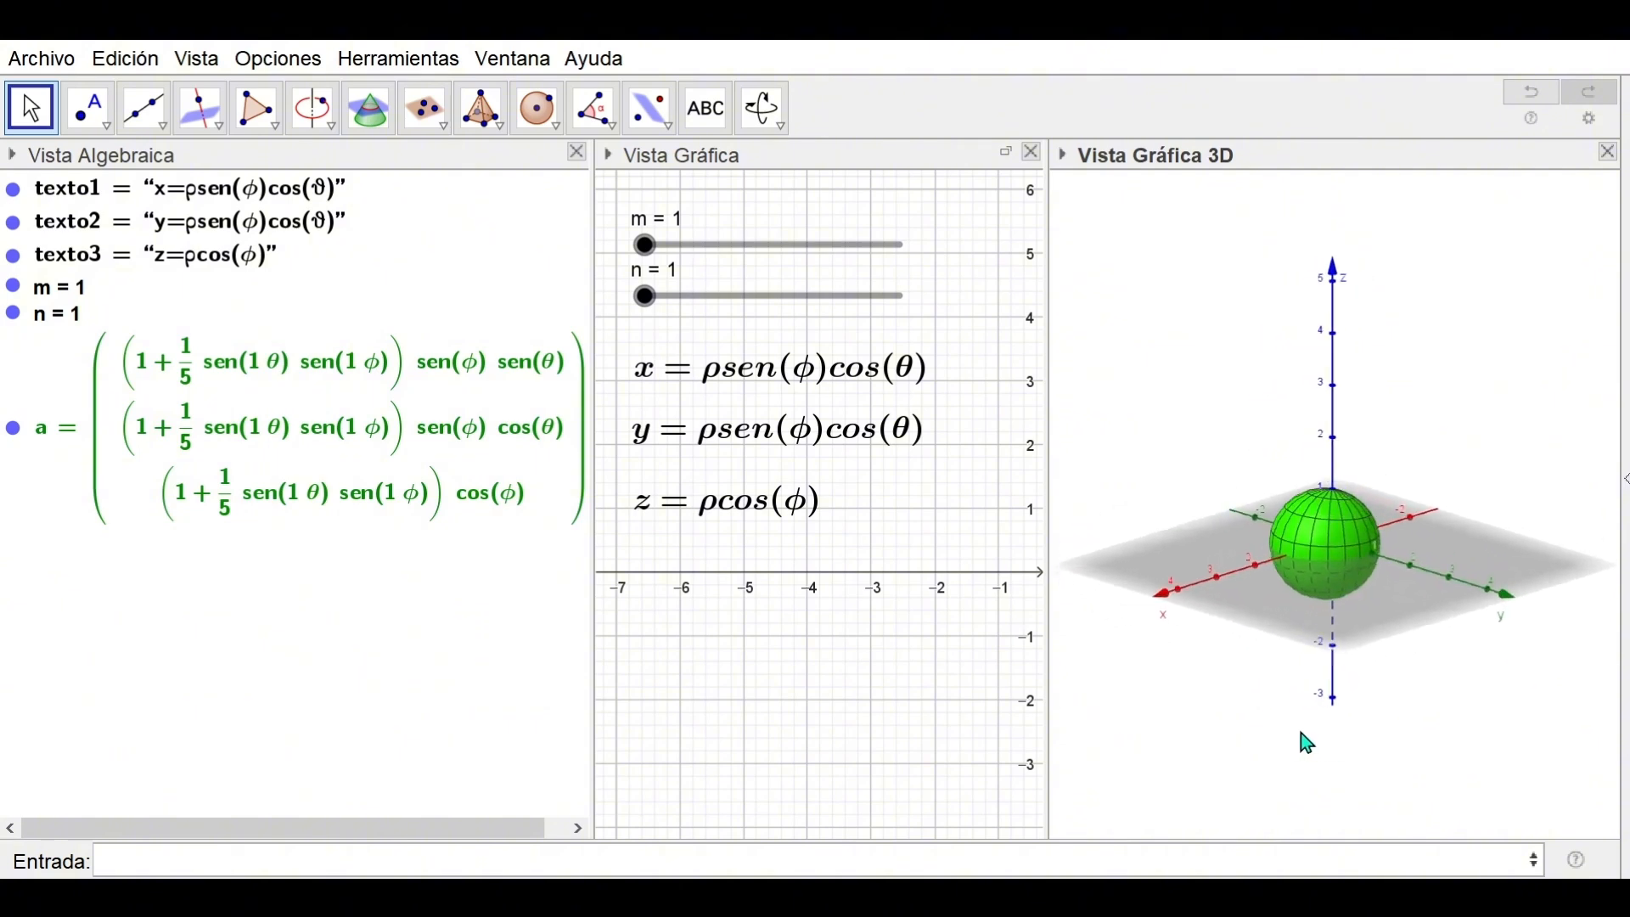
{"action": "left_click", "coordinate": [655, 250]}
{"action": "left_click_drag", "start_coordinate": [675, 247], "coordinate": [703, 247]}
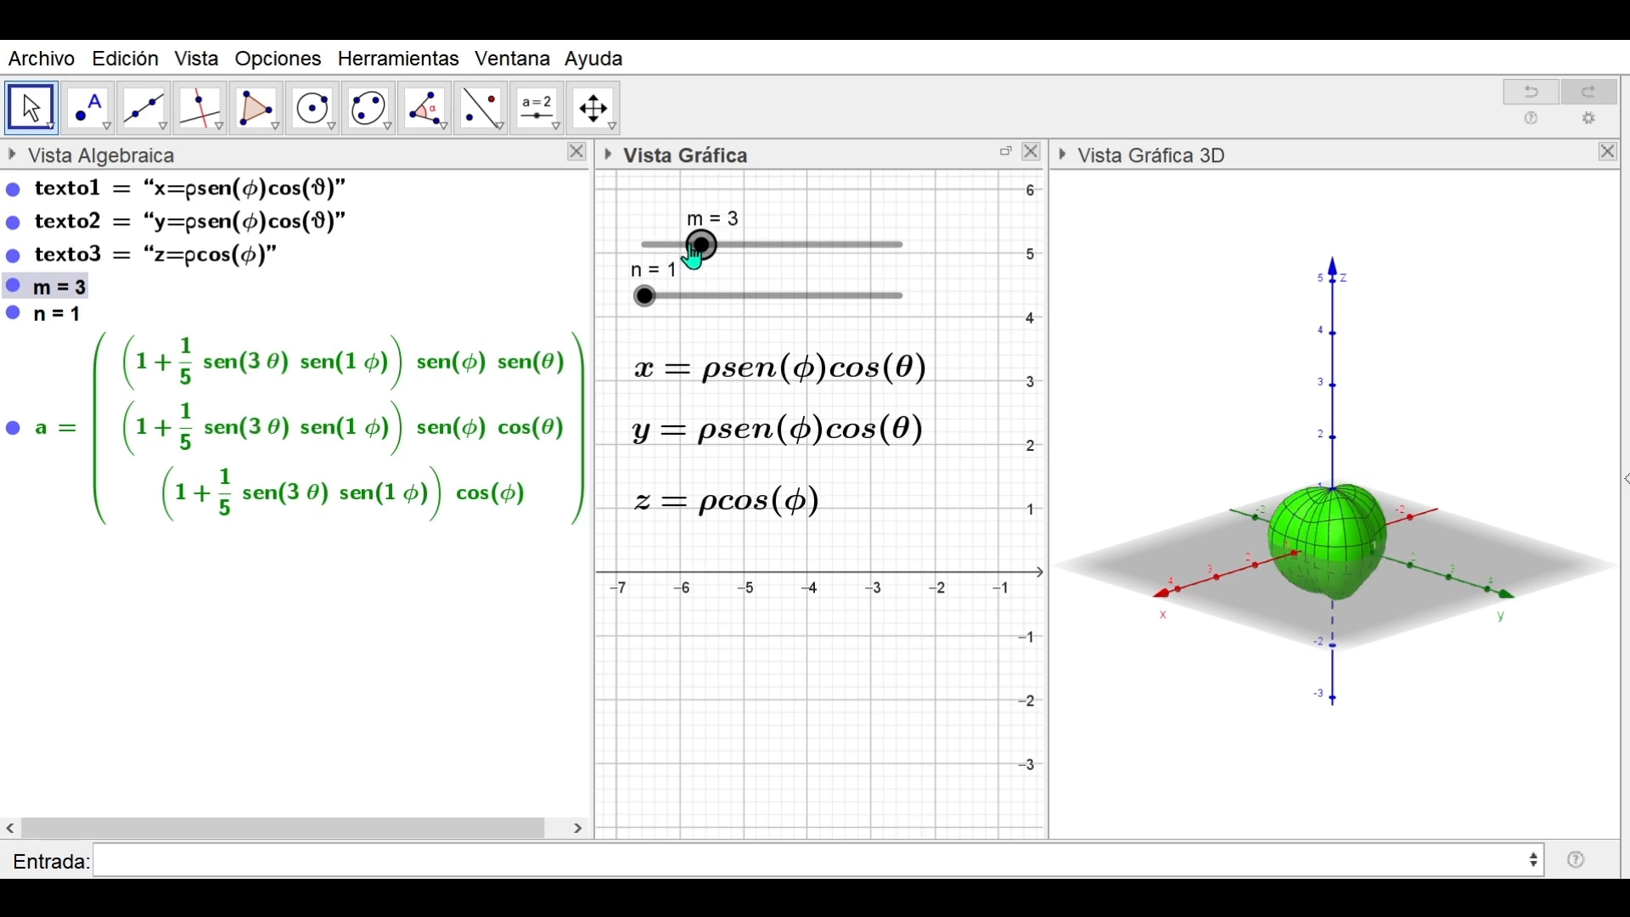
Set slider n to 5 to further deform the surface
{"action": "mouse_move", "coordinate": [1474, 710]}
{"action": "left_mouse_down"}
{"action": "mouse_move", "coordinate": [1591, 720]}
{"action": "mouse_move", "coordinate": [1466, 716]}
{"action": "left_mouse_up"}
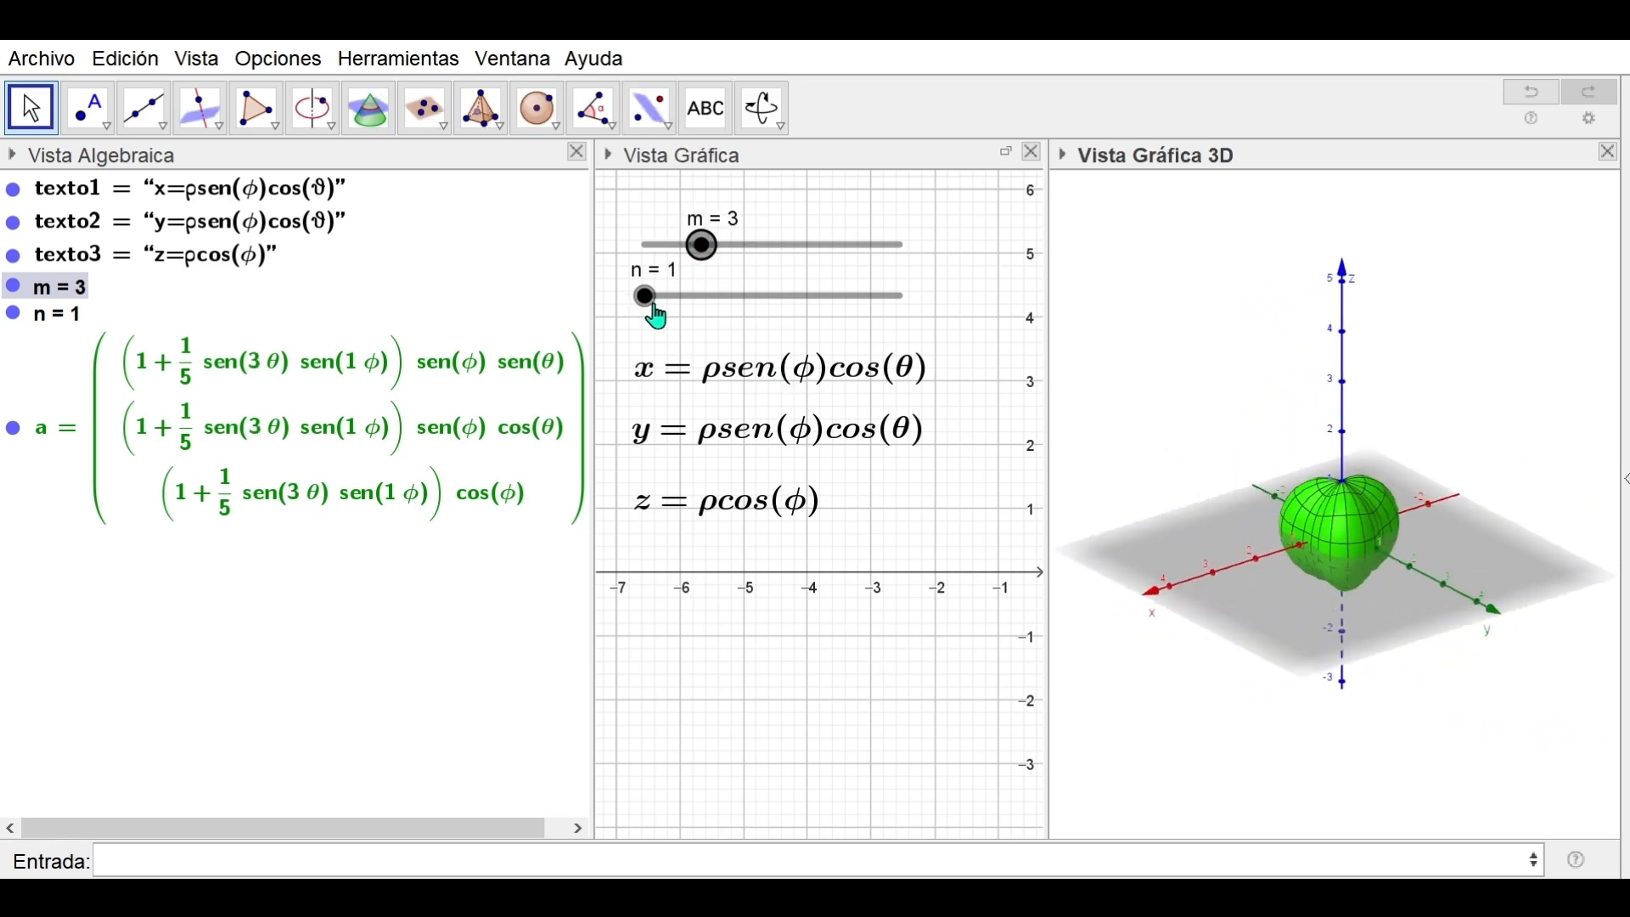
{"action": "left_click_drag", "start_coordinate": [650, 297], "coordinate": [759, 297]}
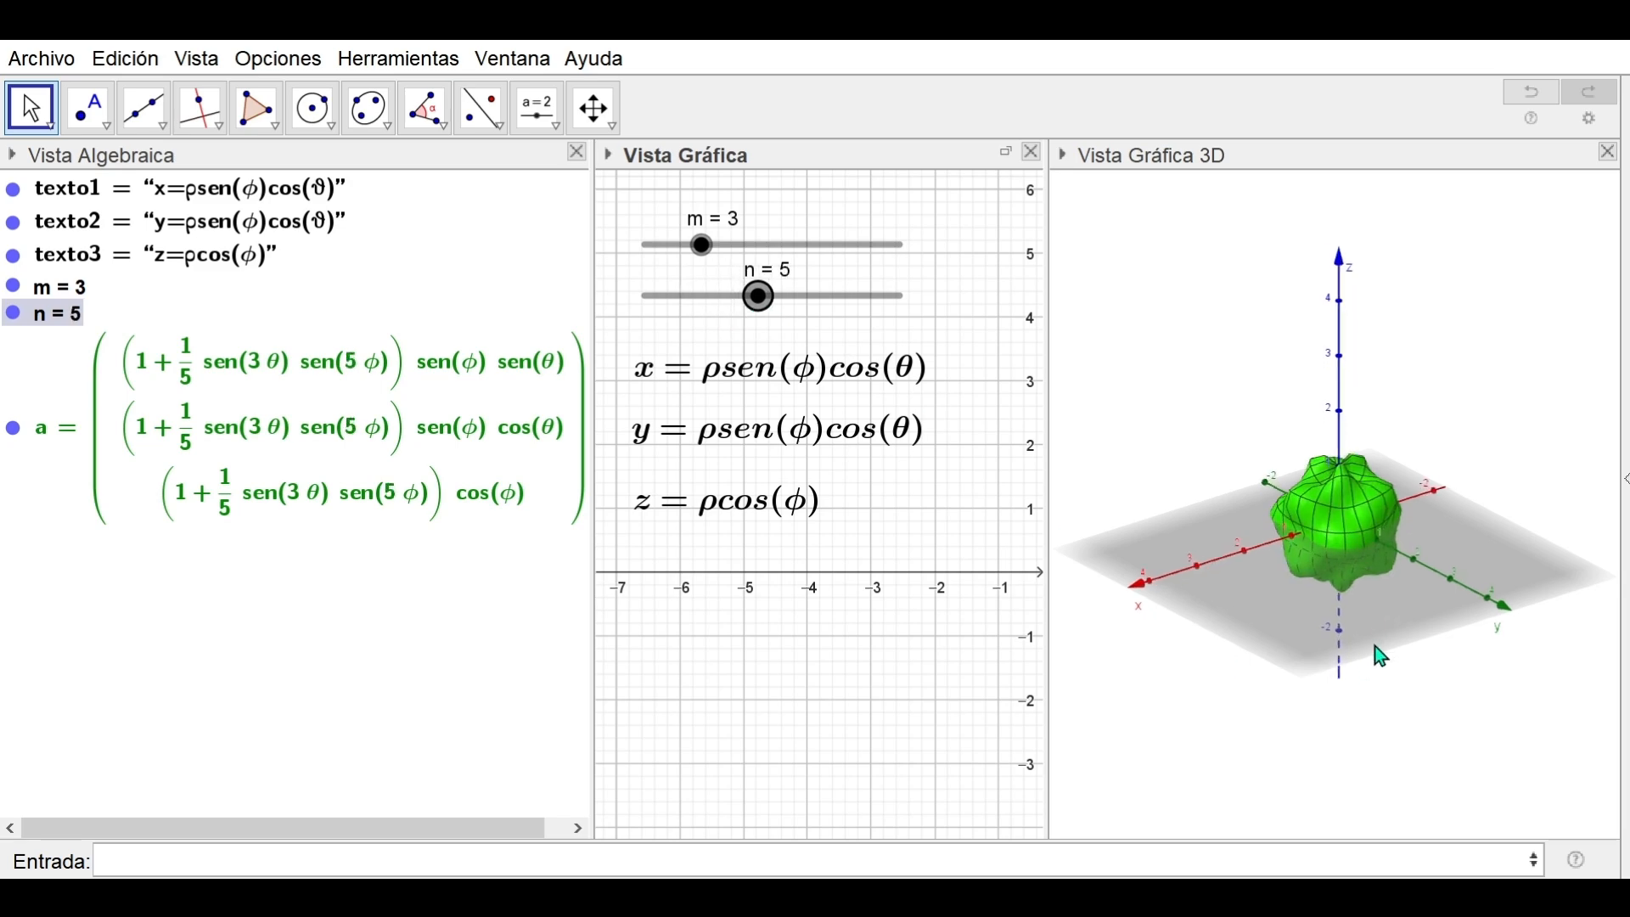
Close the 3D Graphics view and start a triple nested Integral command in the CAS cell
{"action": "left_click_drag", "start_coordinate": [1382, 654], "coordinate": [1417, 694]}
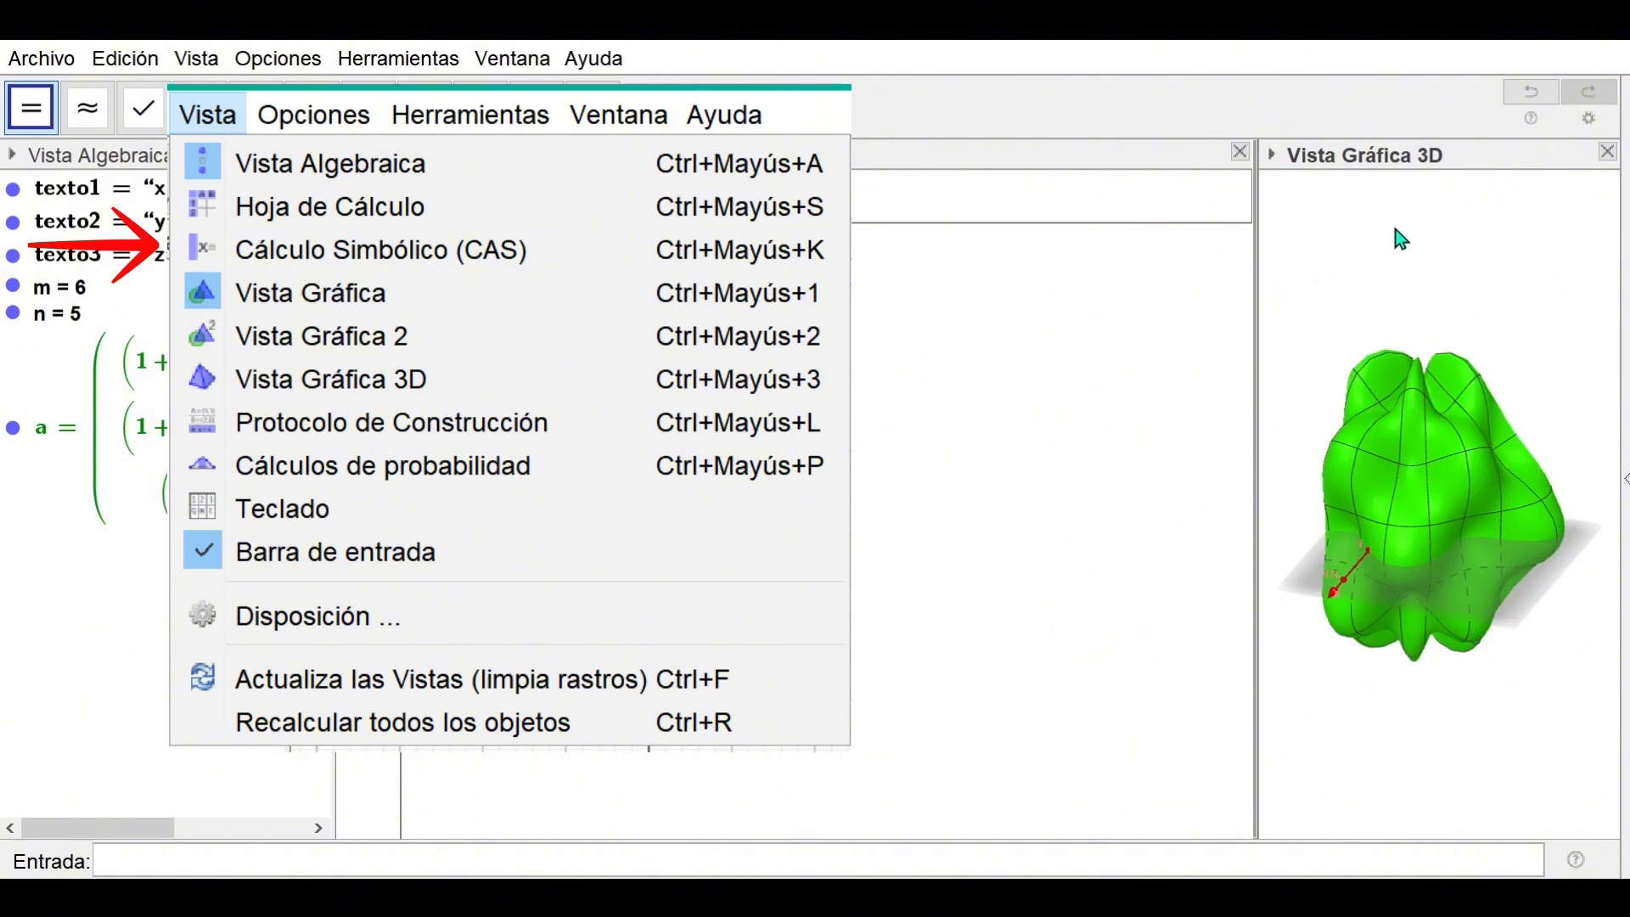
{"action": "left_click", "coordinate": [1611, 154]}
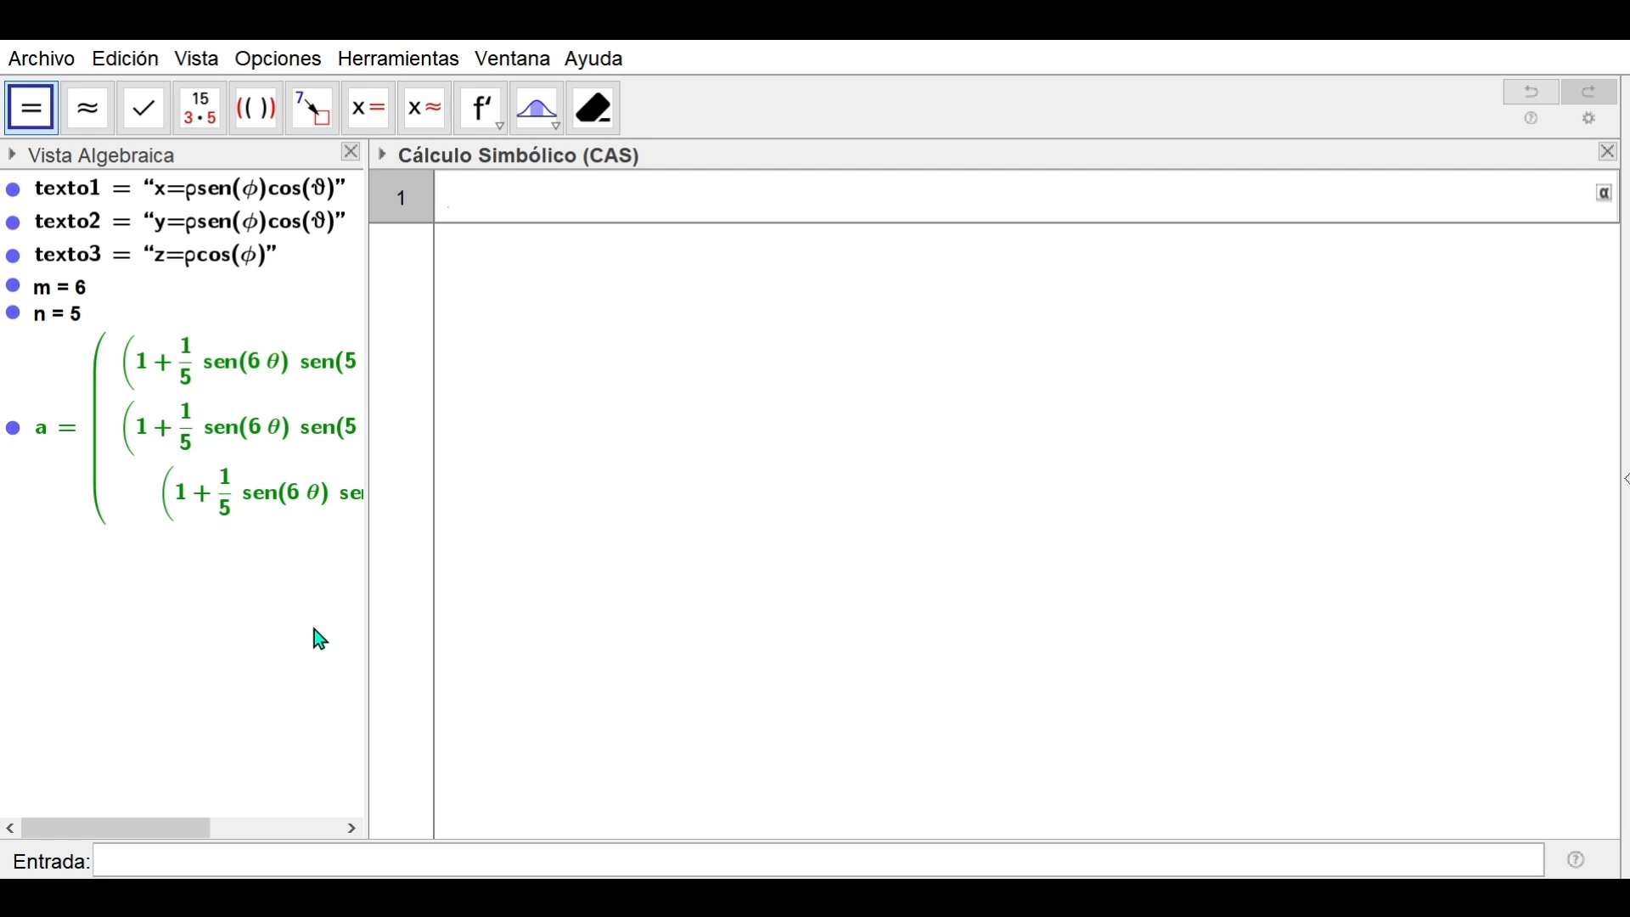
{"action": "type", "text": "integral"}
{"action": "key", "text": "Down"}
{"action": "key", "text": "Return"}
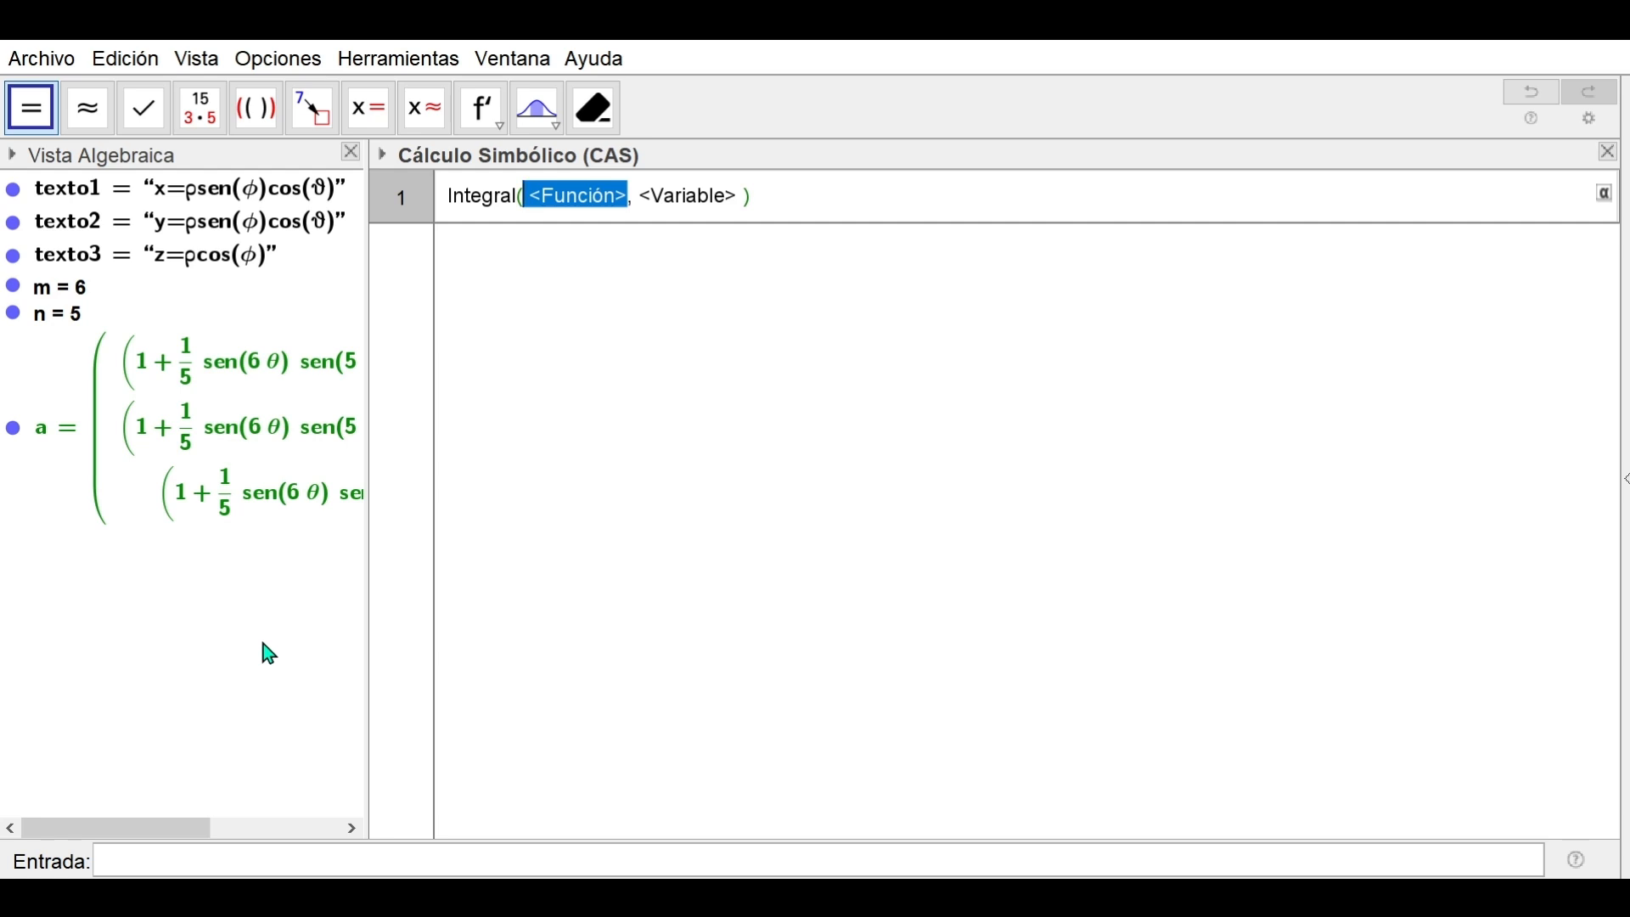
{"action": "type", "text": "integr"}
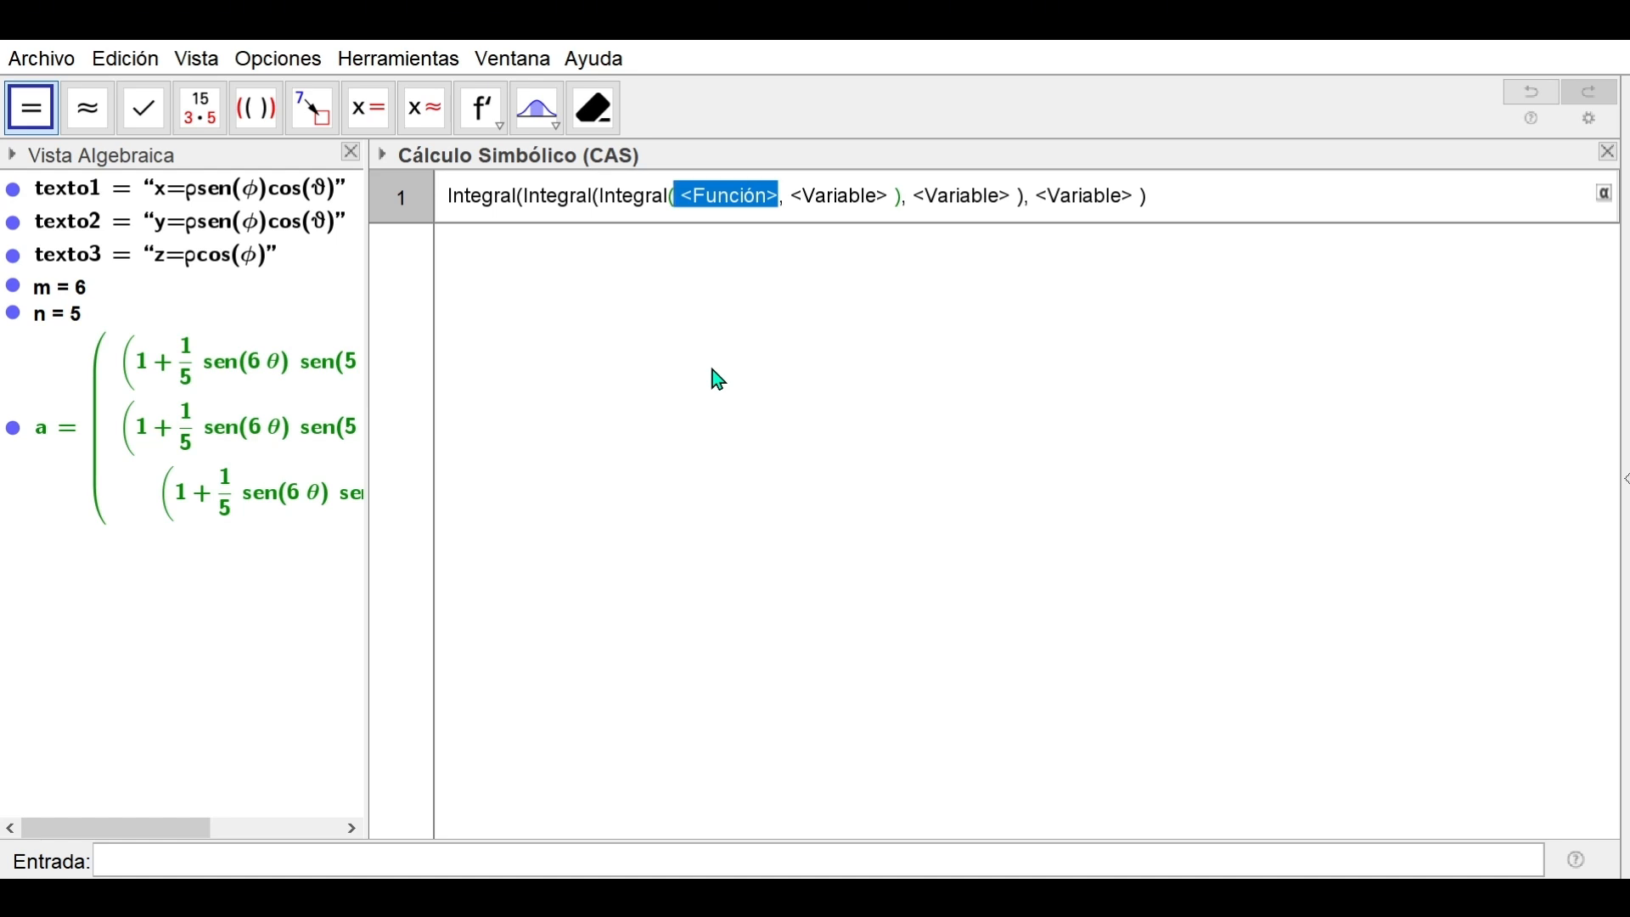
Enter ρ^2*sen(φ) as the innermost integrand of the nested integral
{"action": "type", "text": "ρ"}
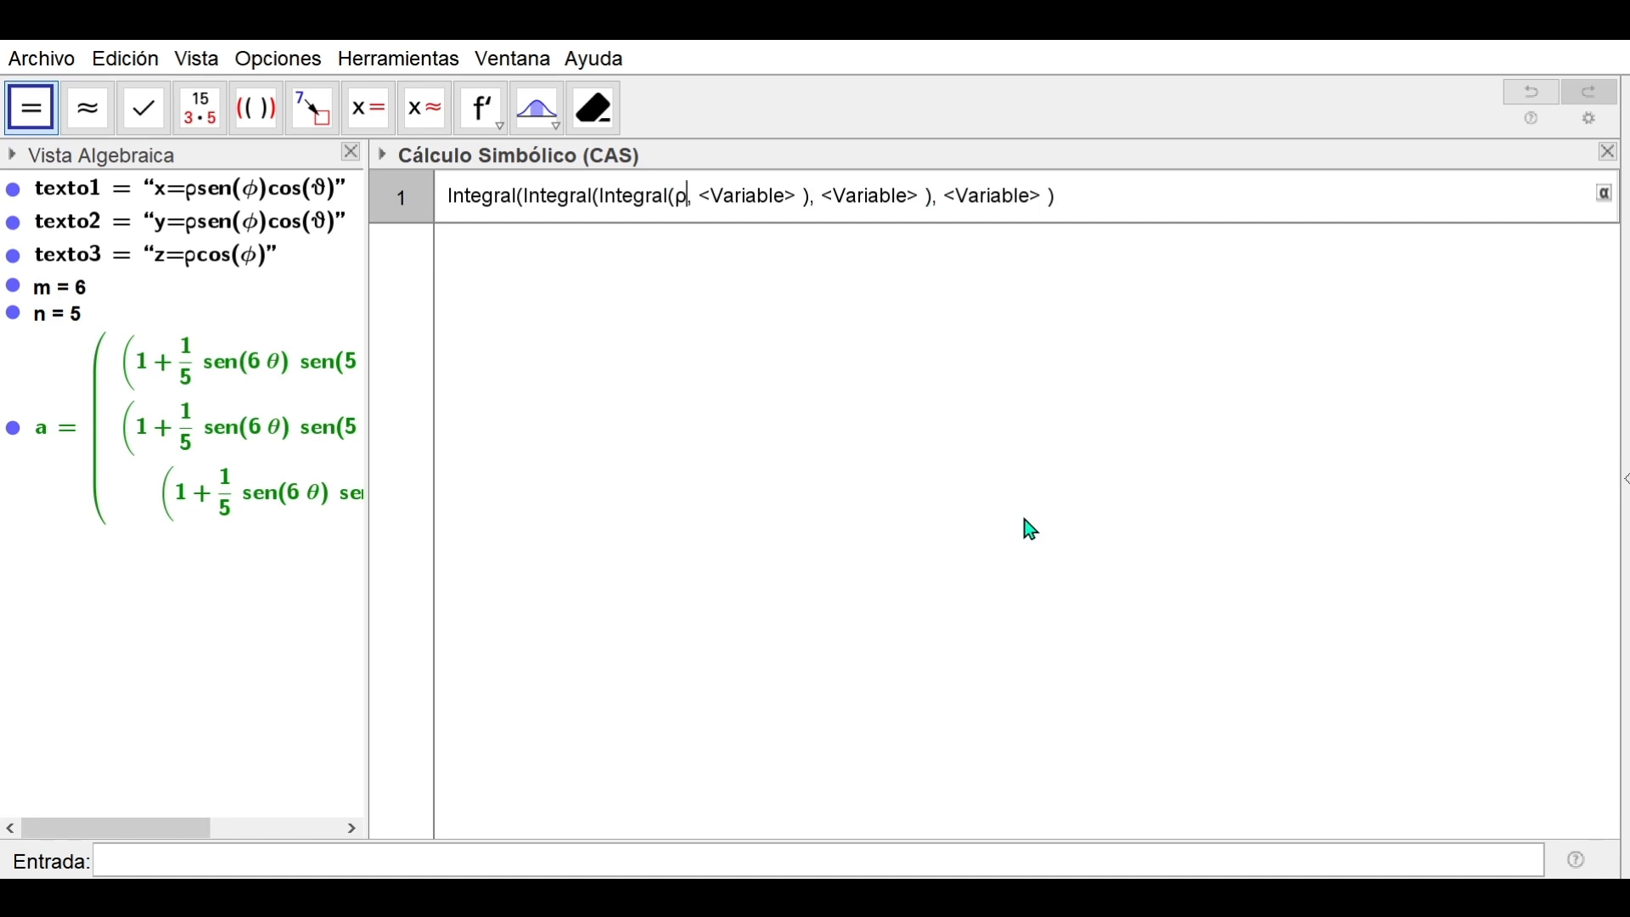
{"action": "type", "text": "^2"}
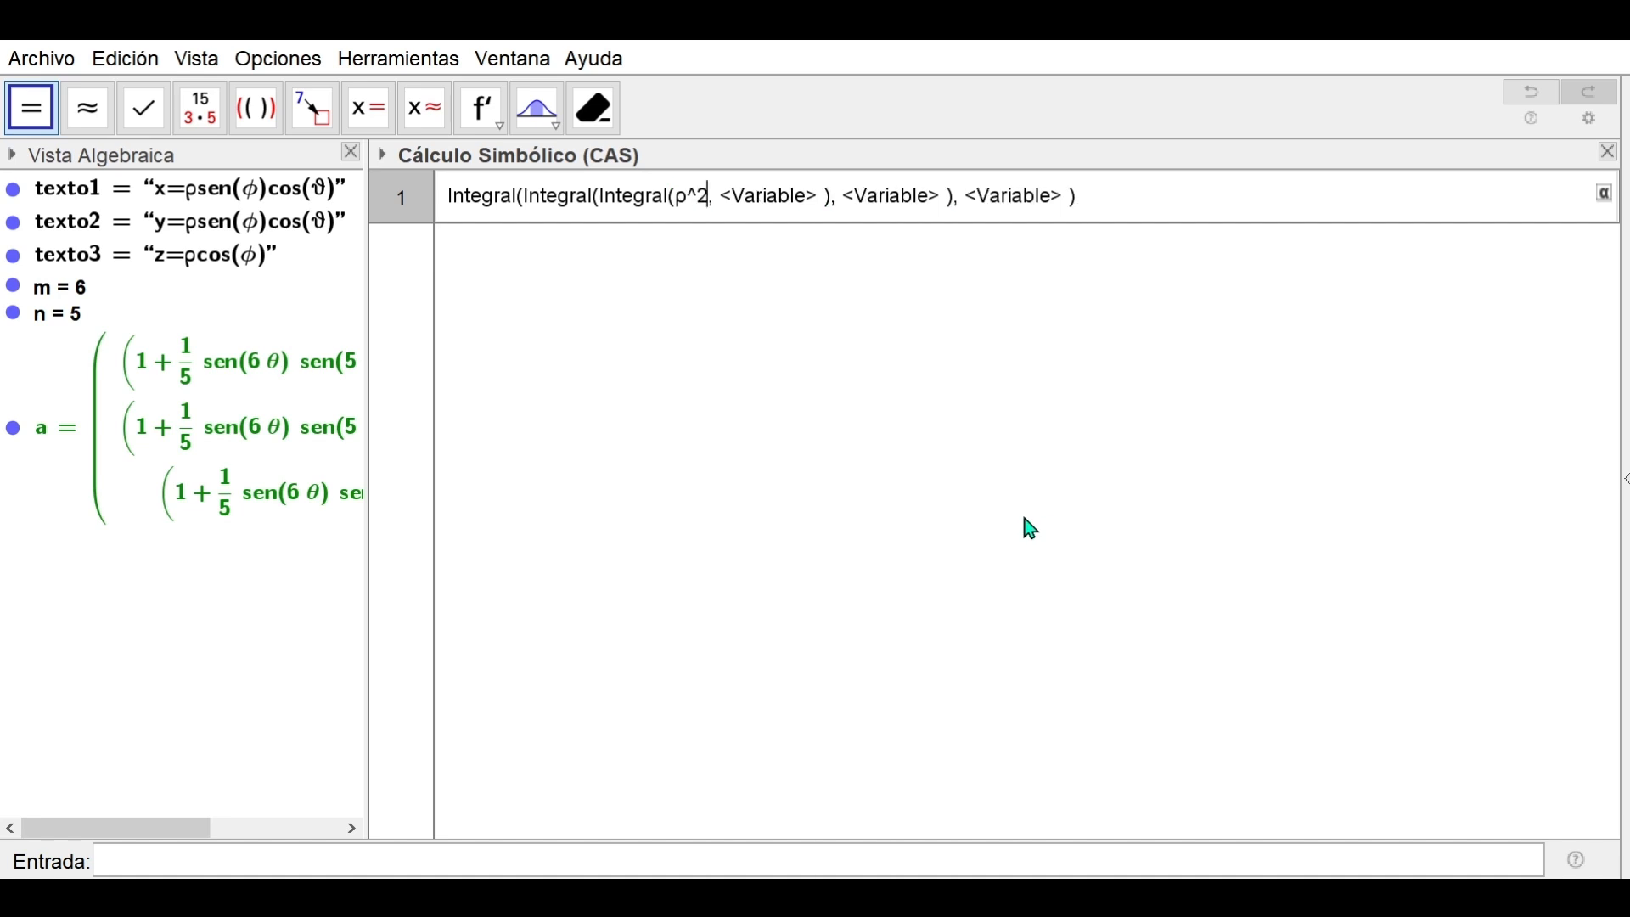
{"action": "type", "text": "*sen"}
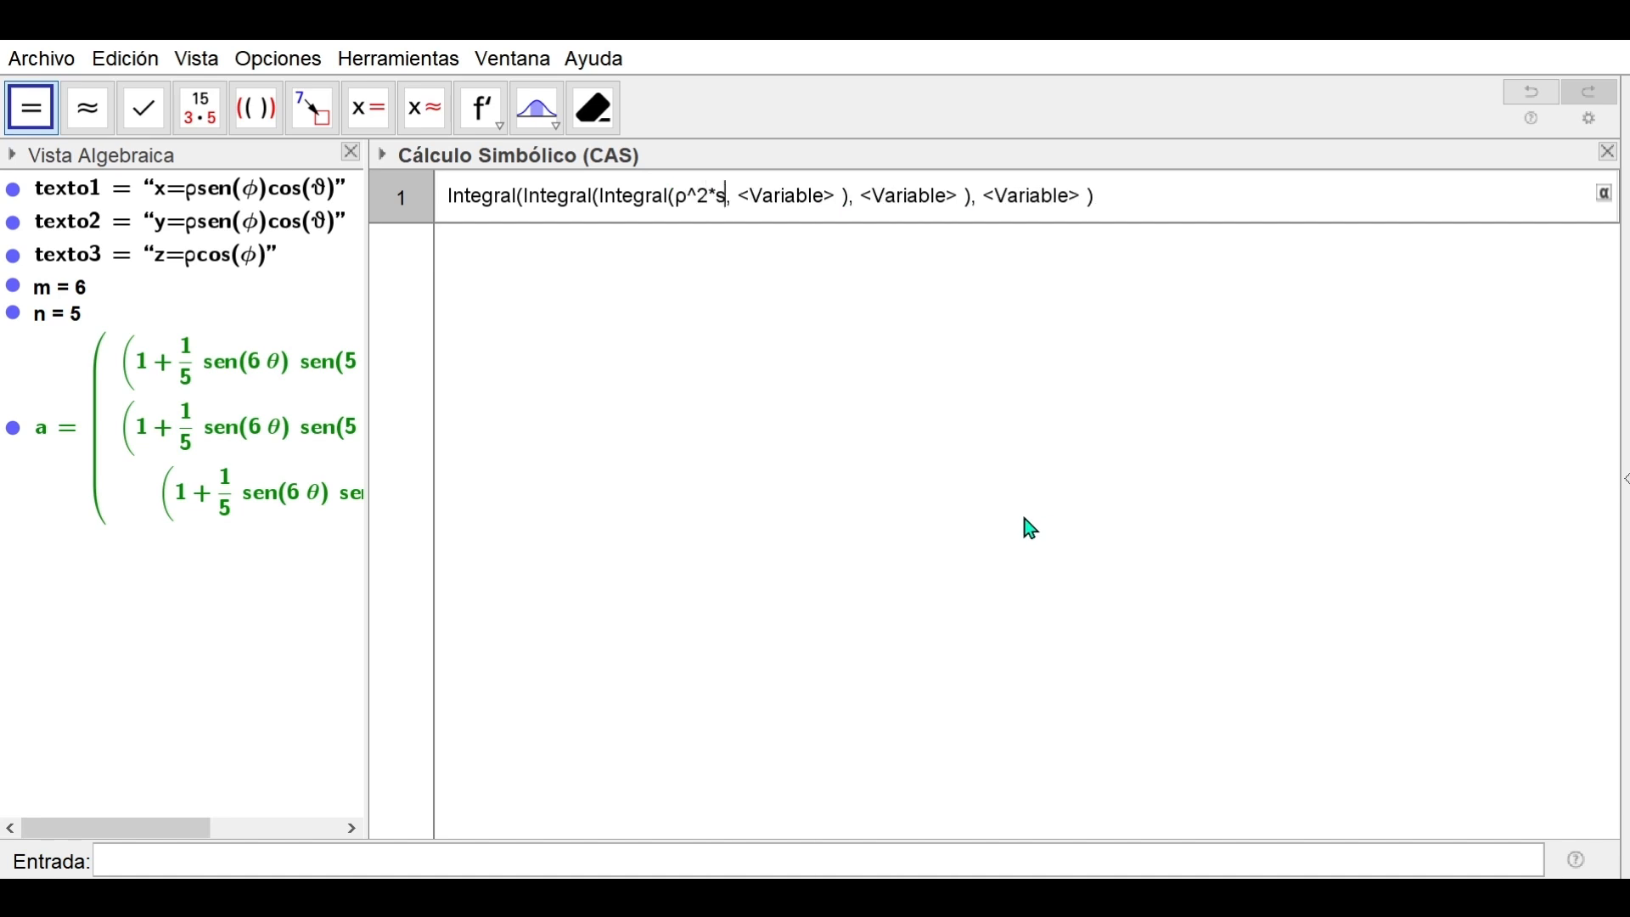
{"action": "type", "text": "("}
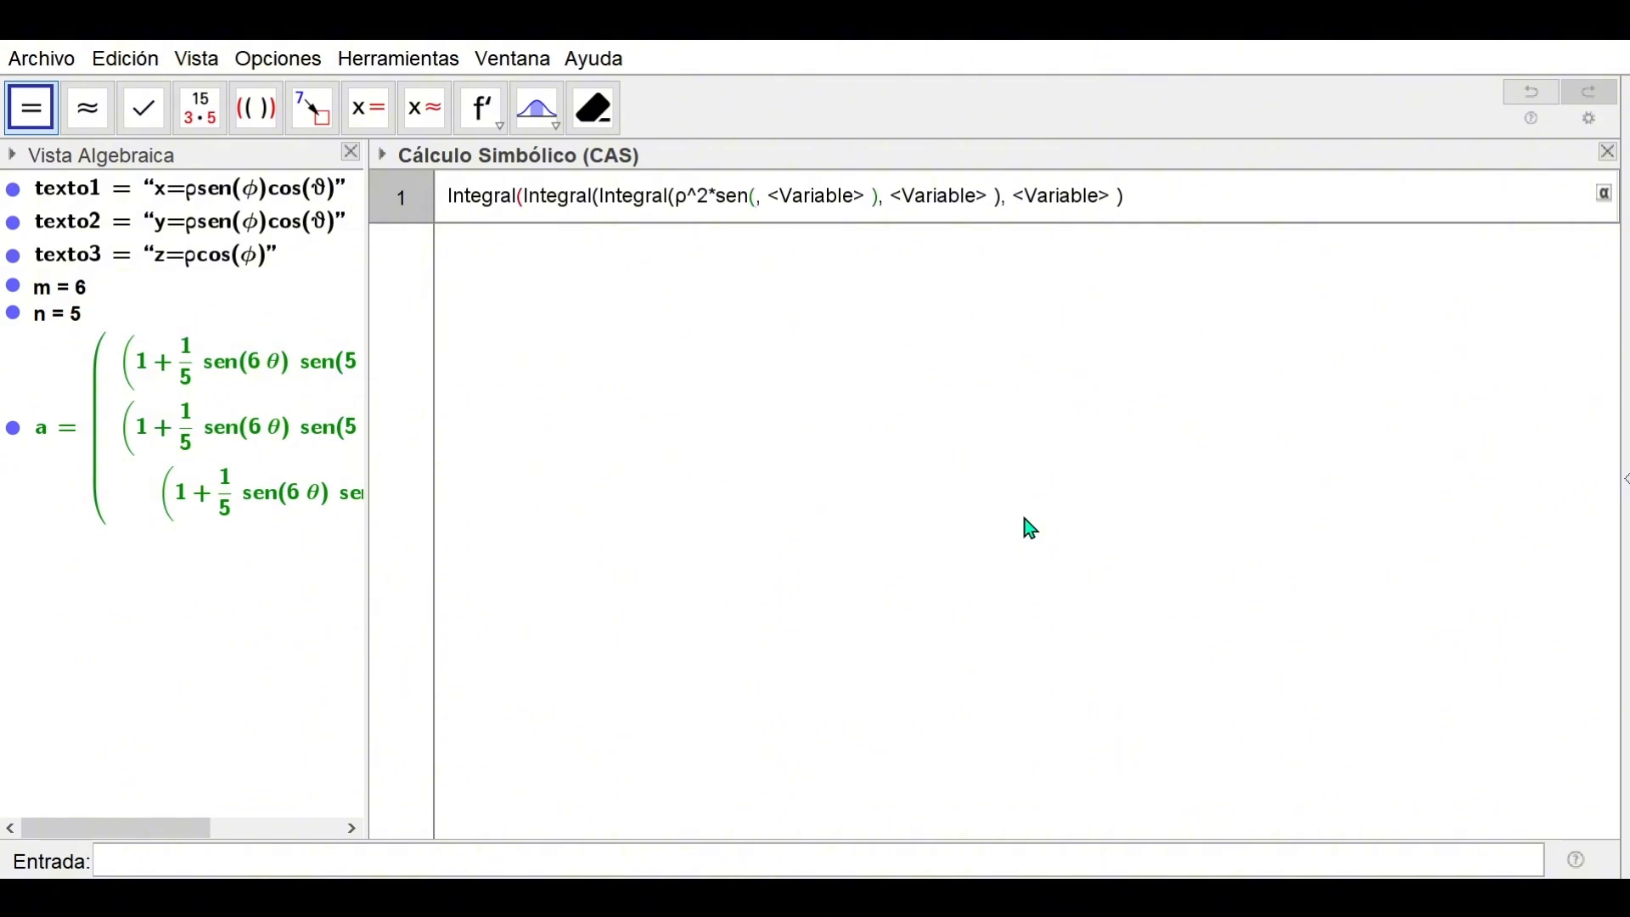
{"action": "type", "text": "ϕ)"}
{"action": "key", "text": "Tab"}
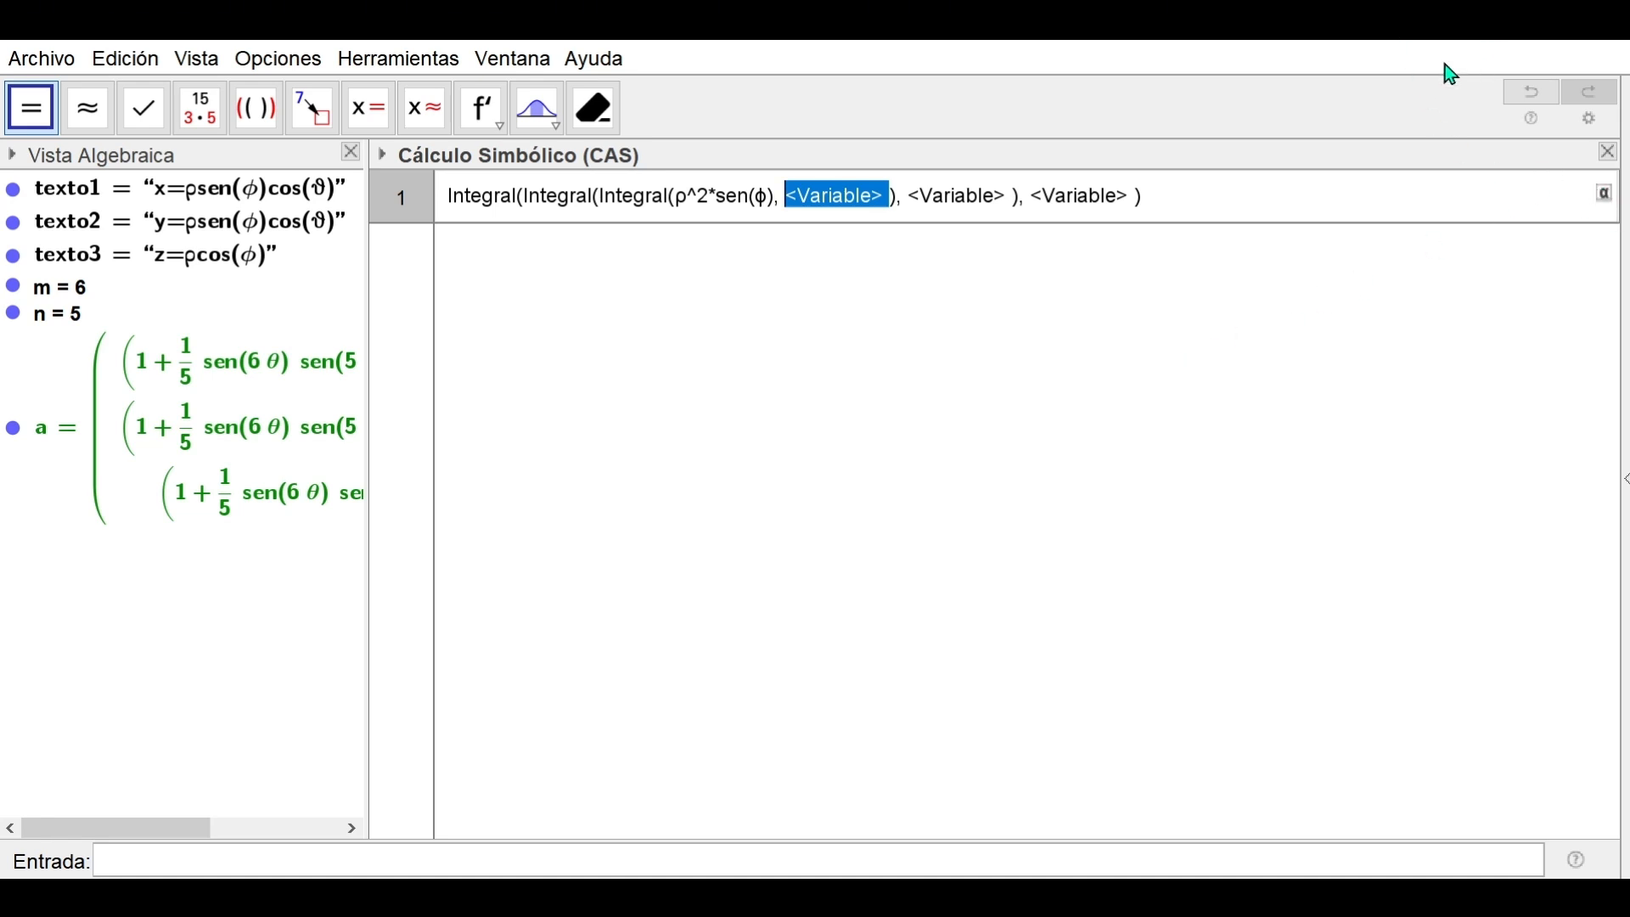
Integrate over ρ from 0 to the pasted radius 1+0.2*sen(m*θ)*sen(n*φ)
{"action": "type", "text": "ρ"}
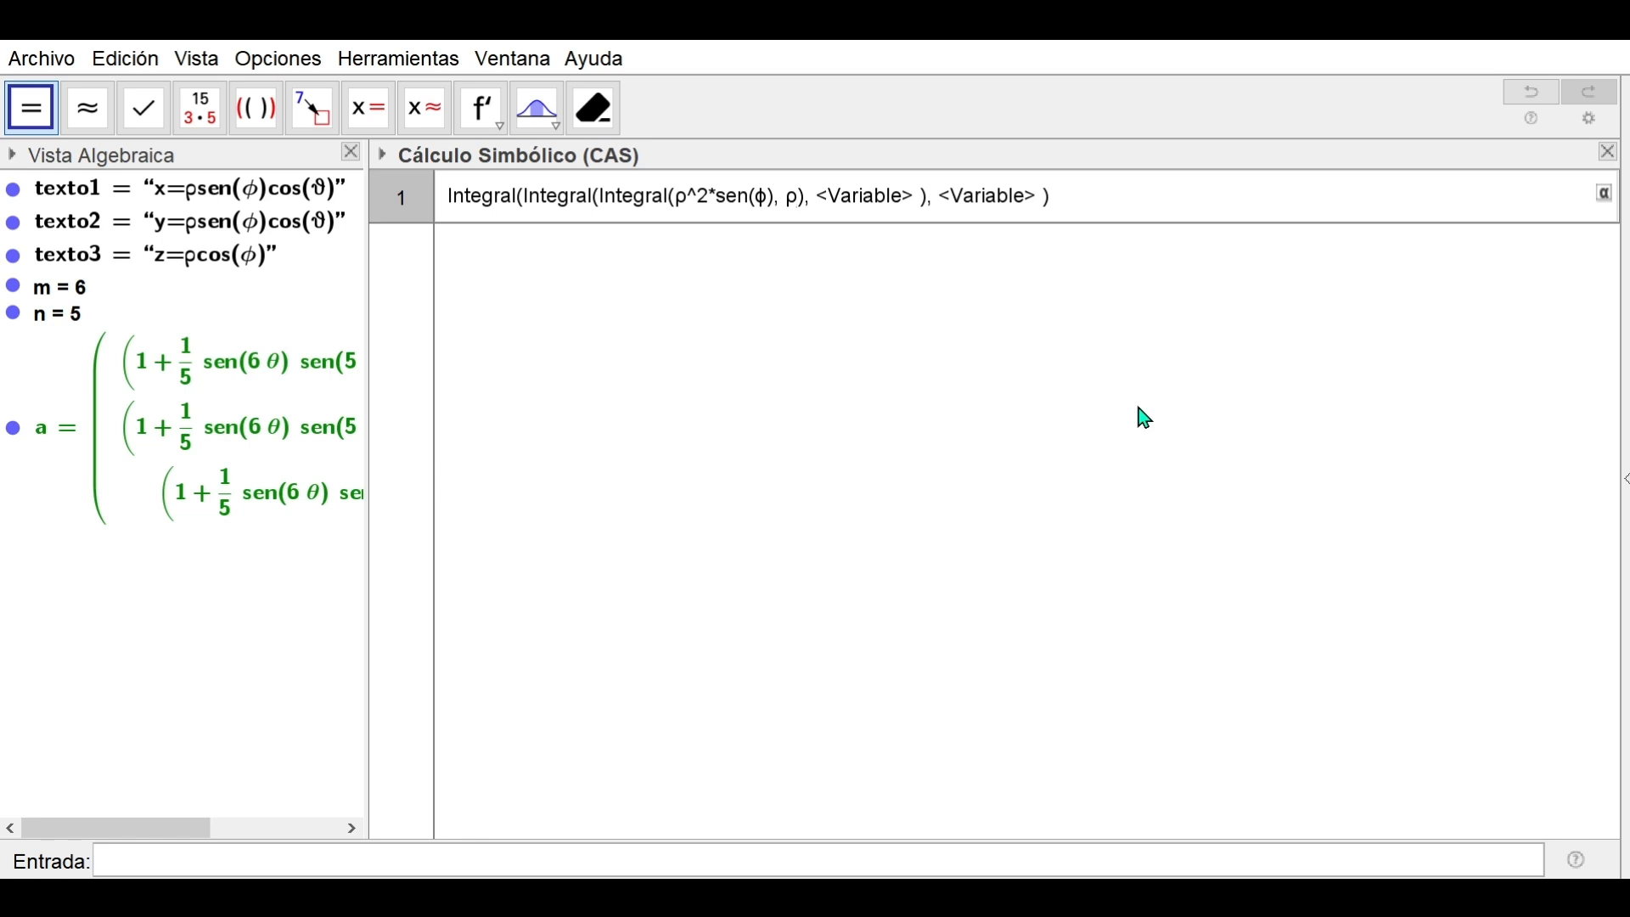
{"action": "type", "text": ","}
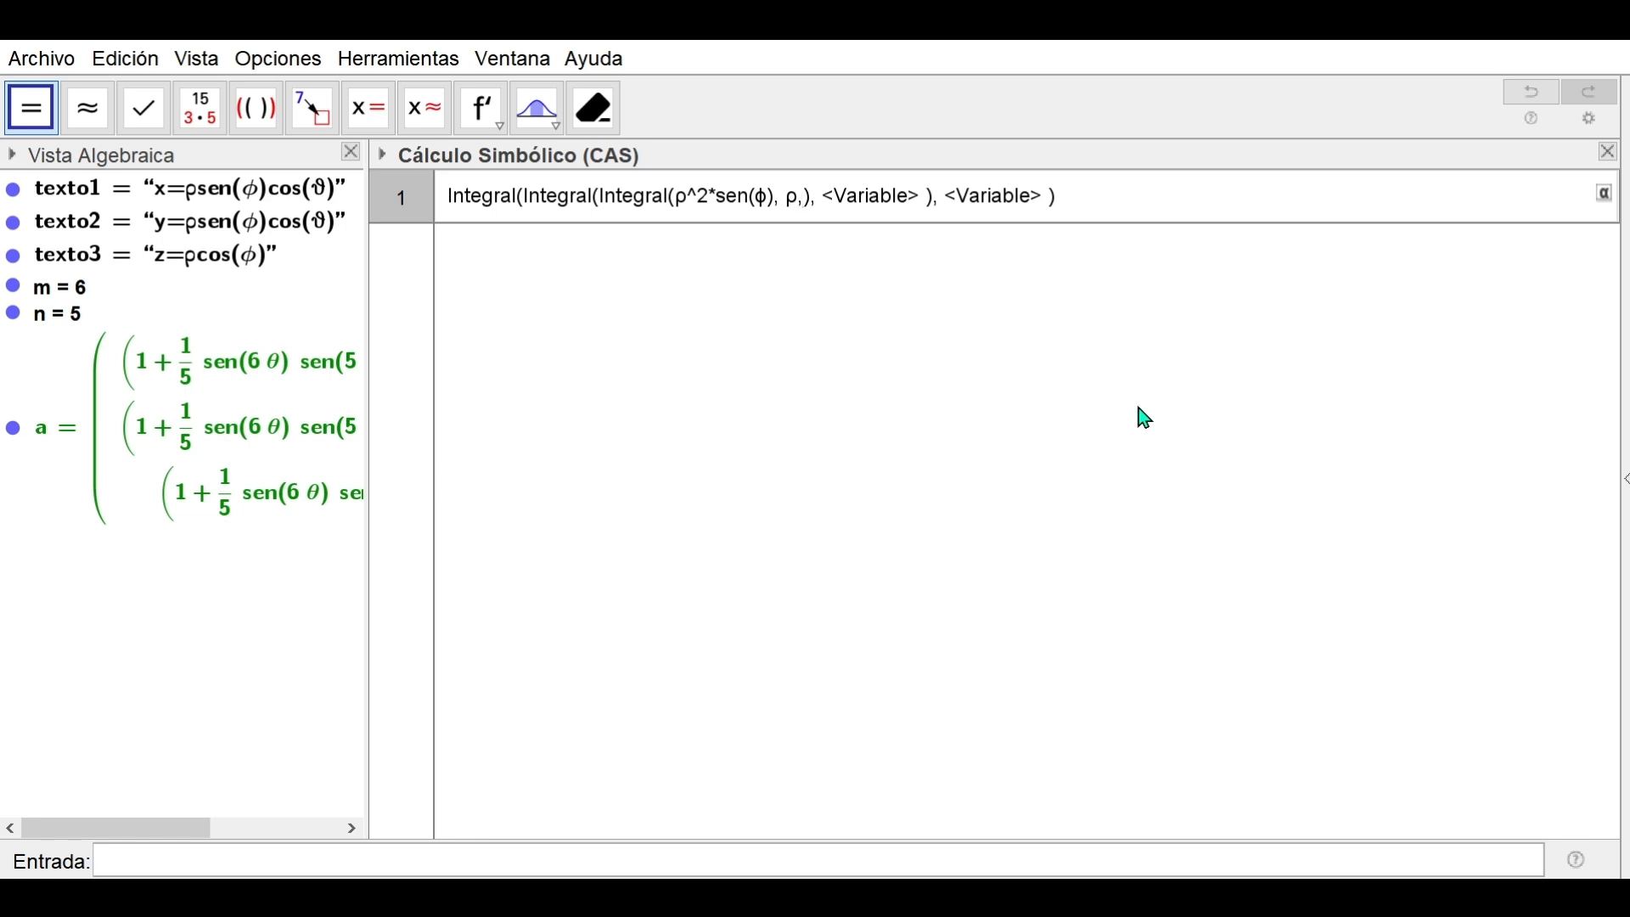
{"action": "type", "text": "0,"}
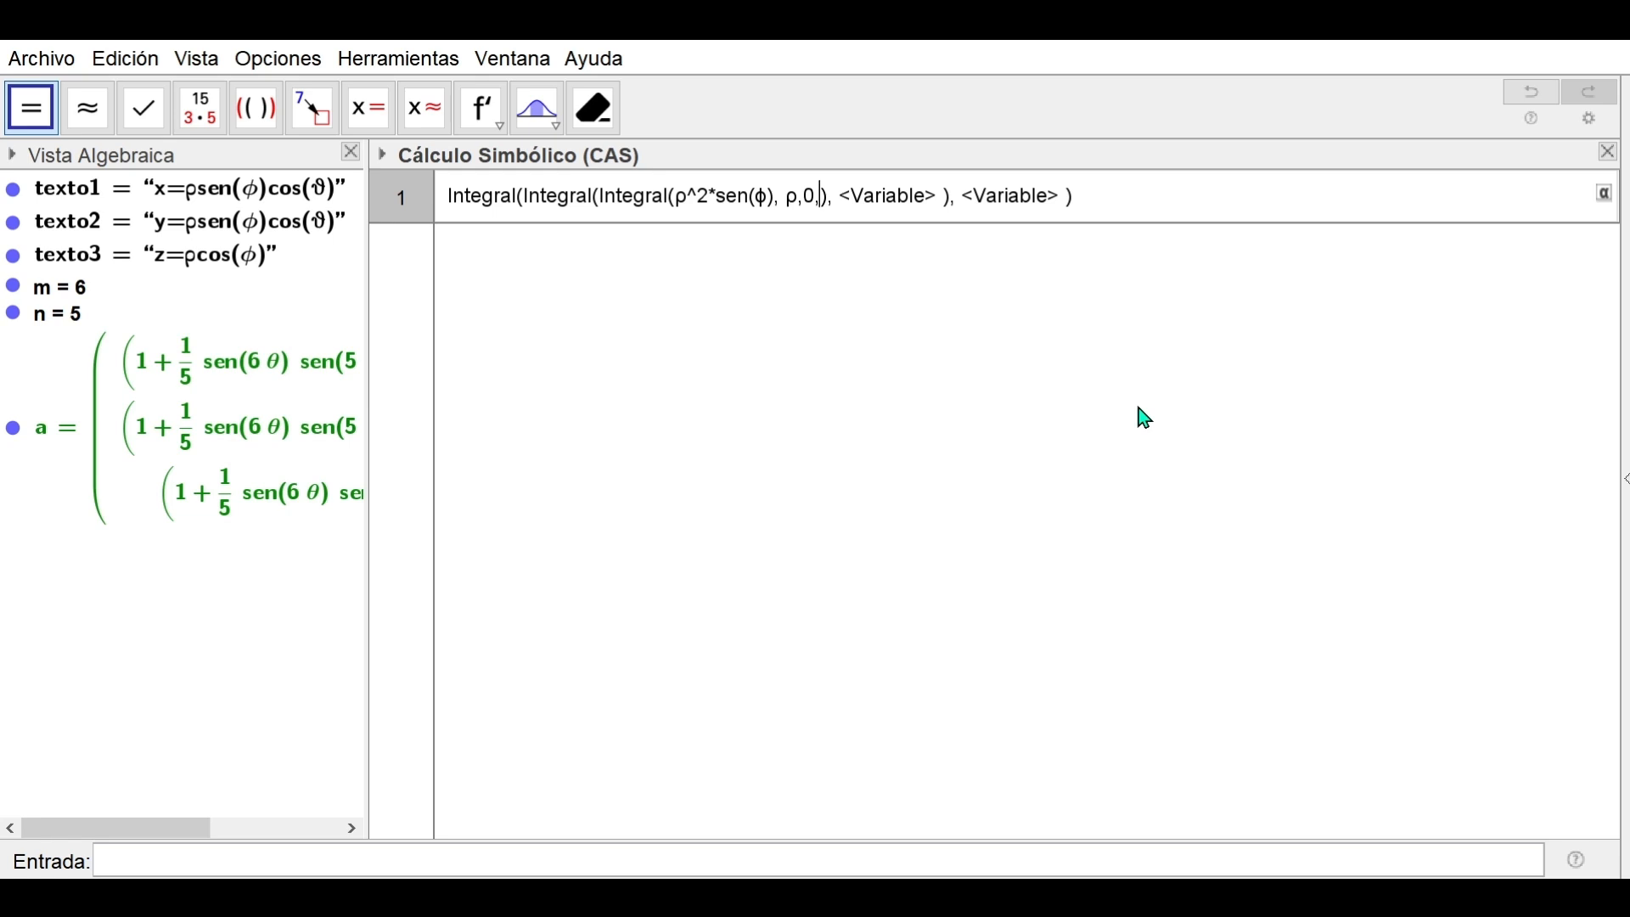
{"action": "type", "text": "1+0.2*sen(m*θ)*sen(n*φ)"}
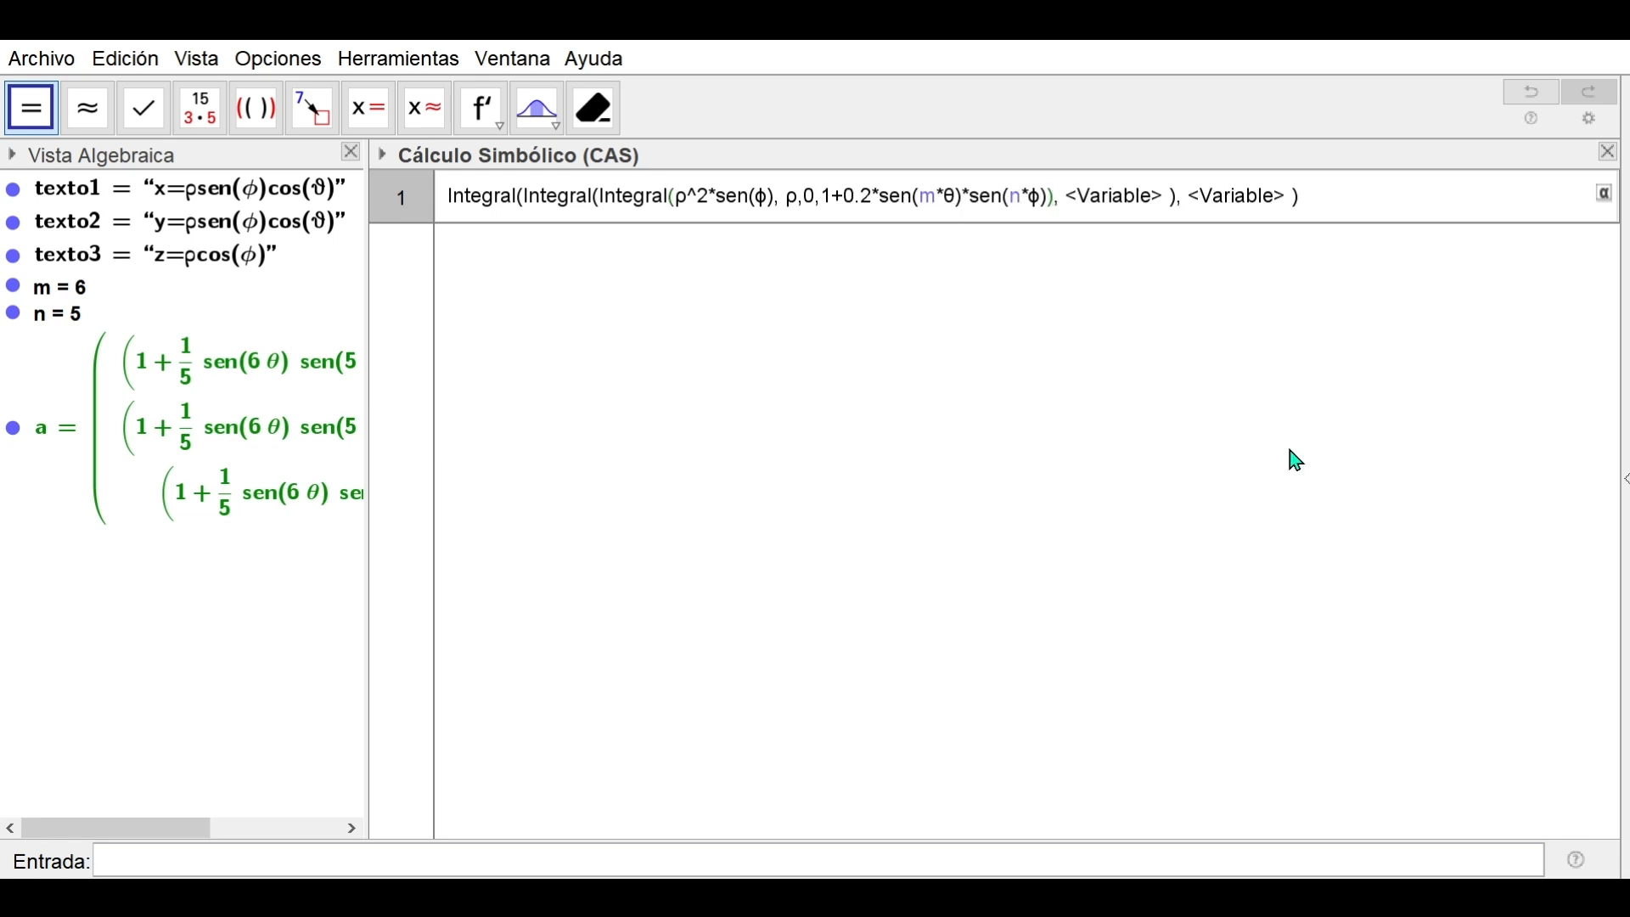
{"action": "key", "text": "Tab"}
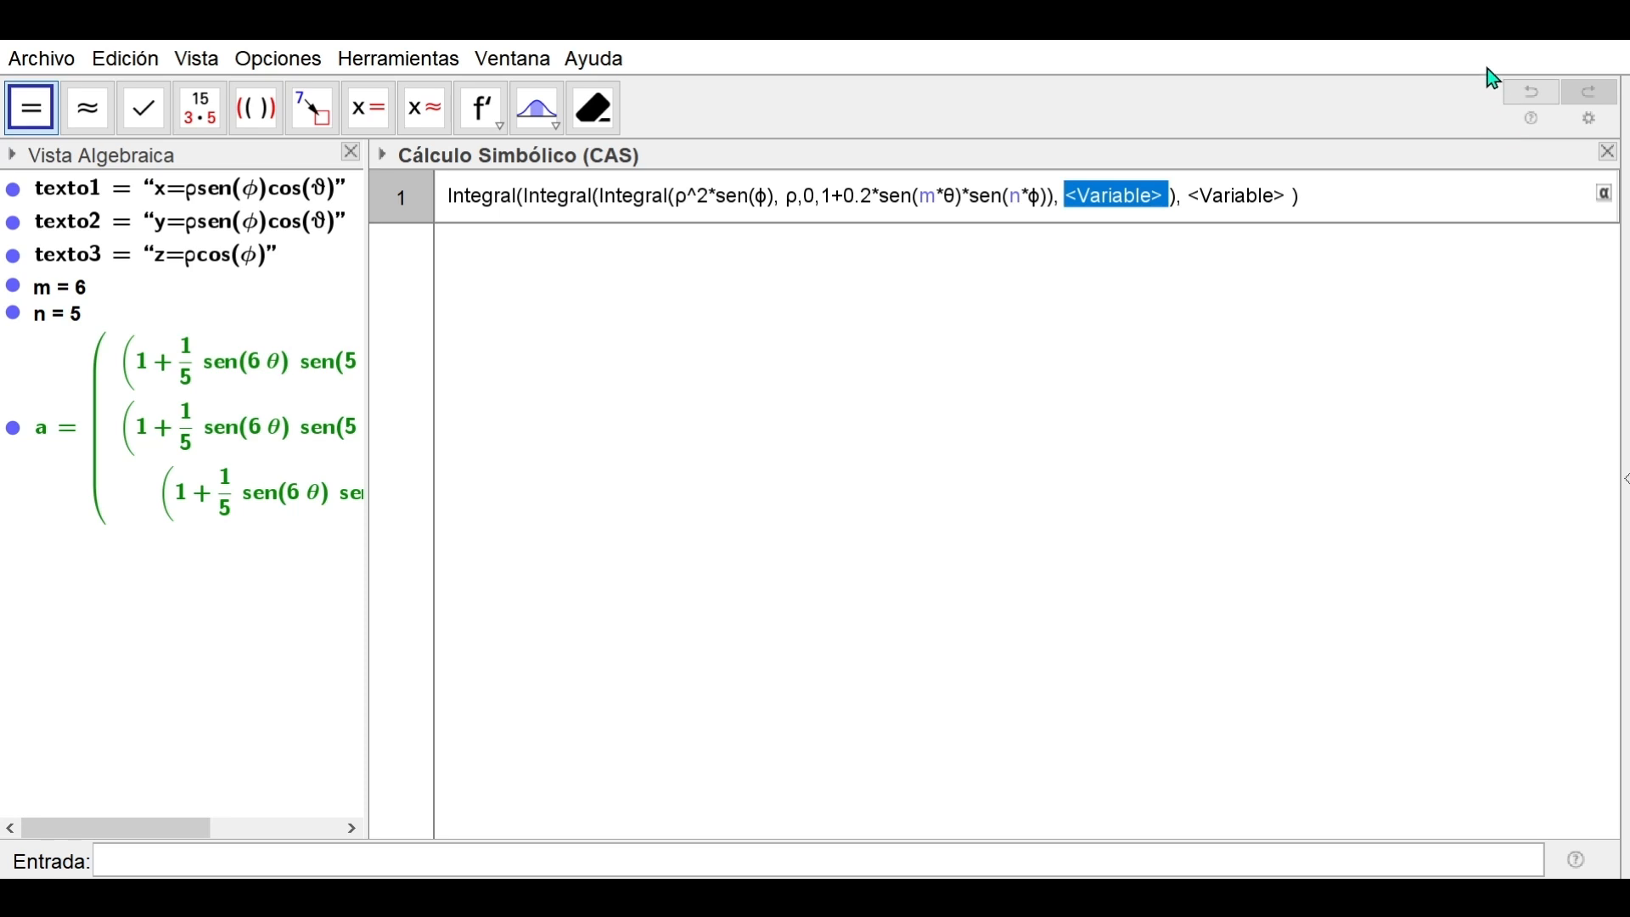
Set the middle integral's variable φ with limits 0 to pi
{"action": "type", "text": "φ,0"}
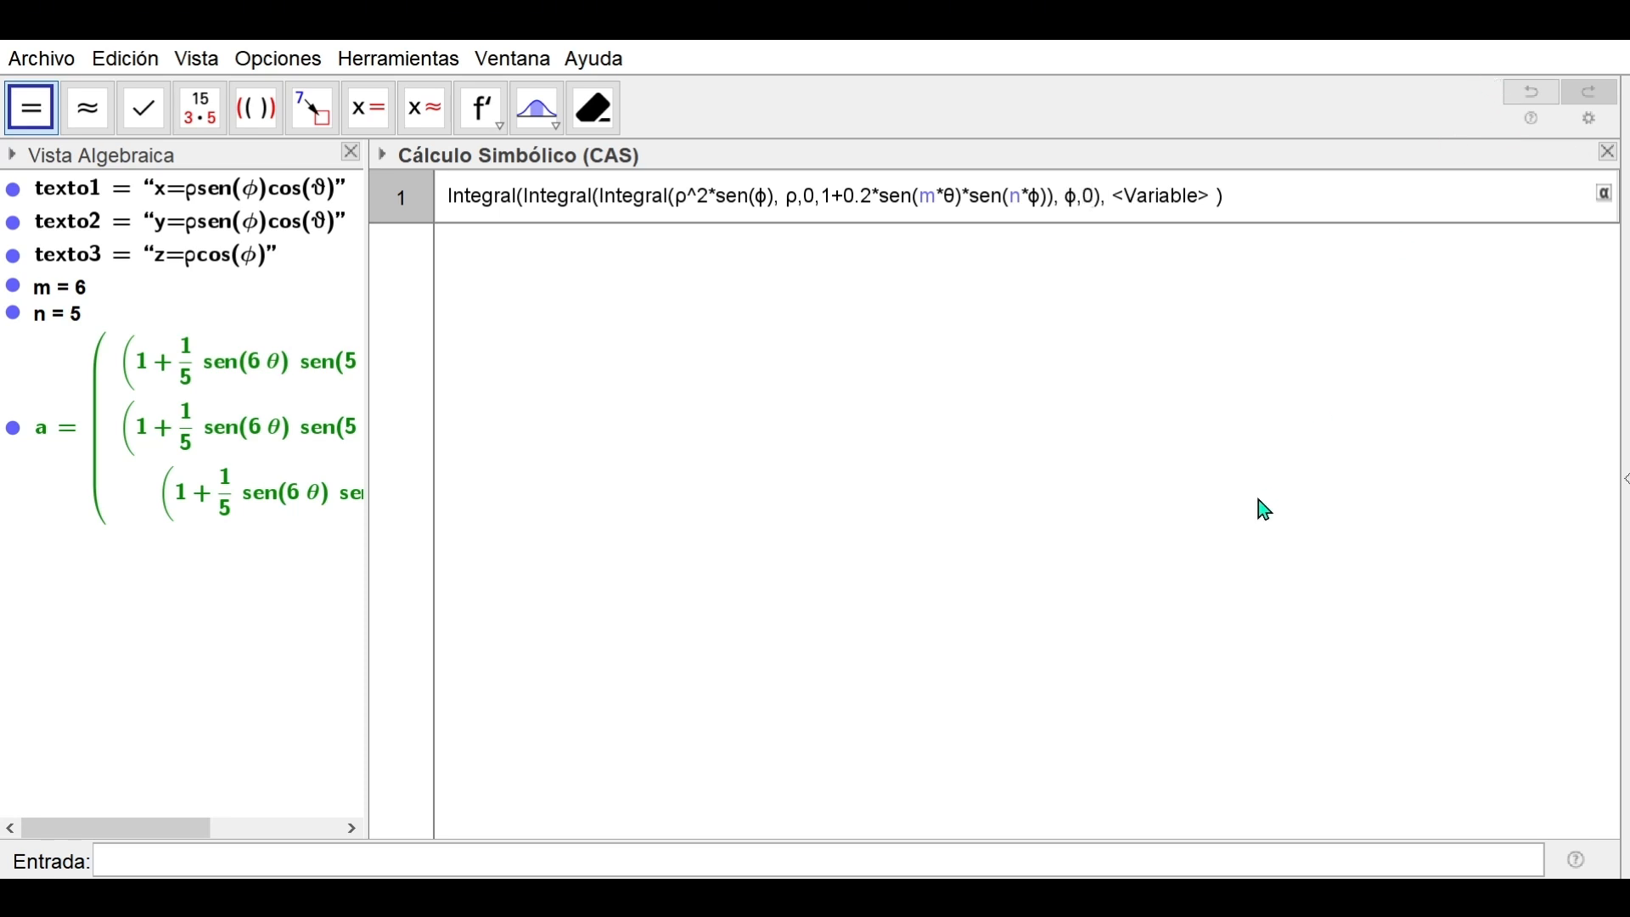
{"action": "type", "text": ",pi"}
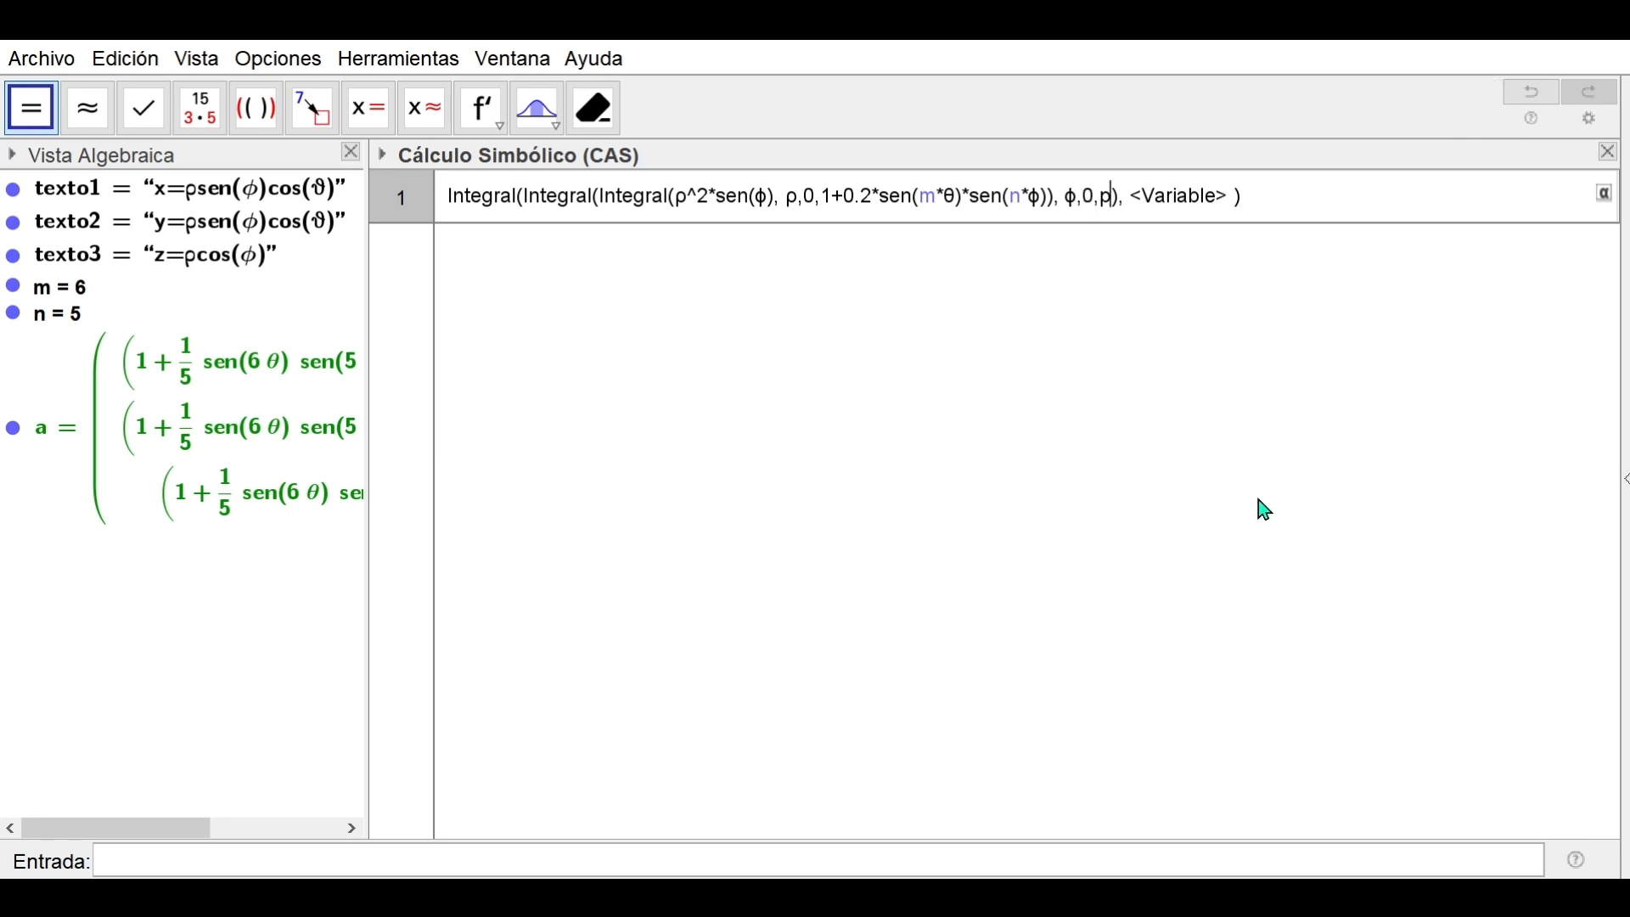
{"action": "key", "text": "Tab"}
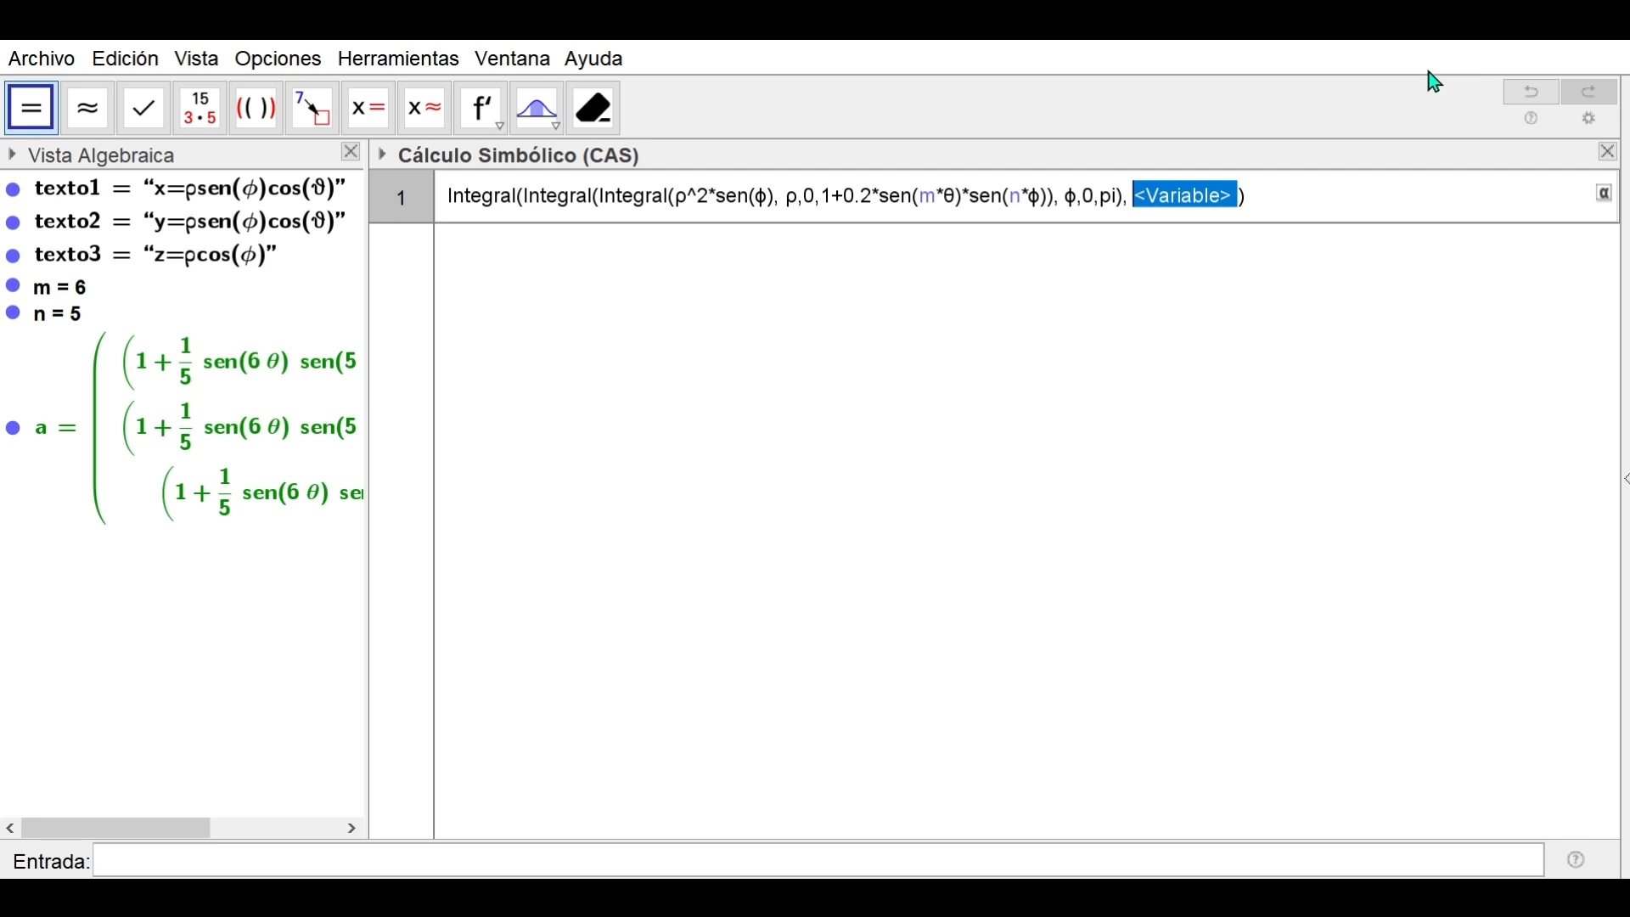
Set the outer variable θ from 0 to 2pi and evaluate the triple integral
{"action": "type", "text": "θ"}
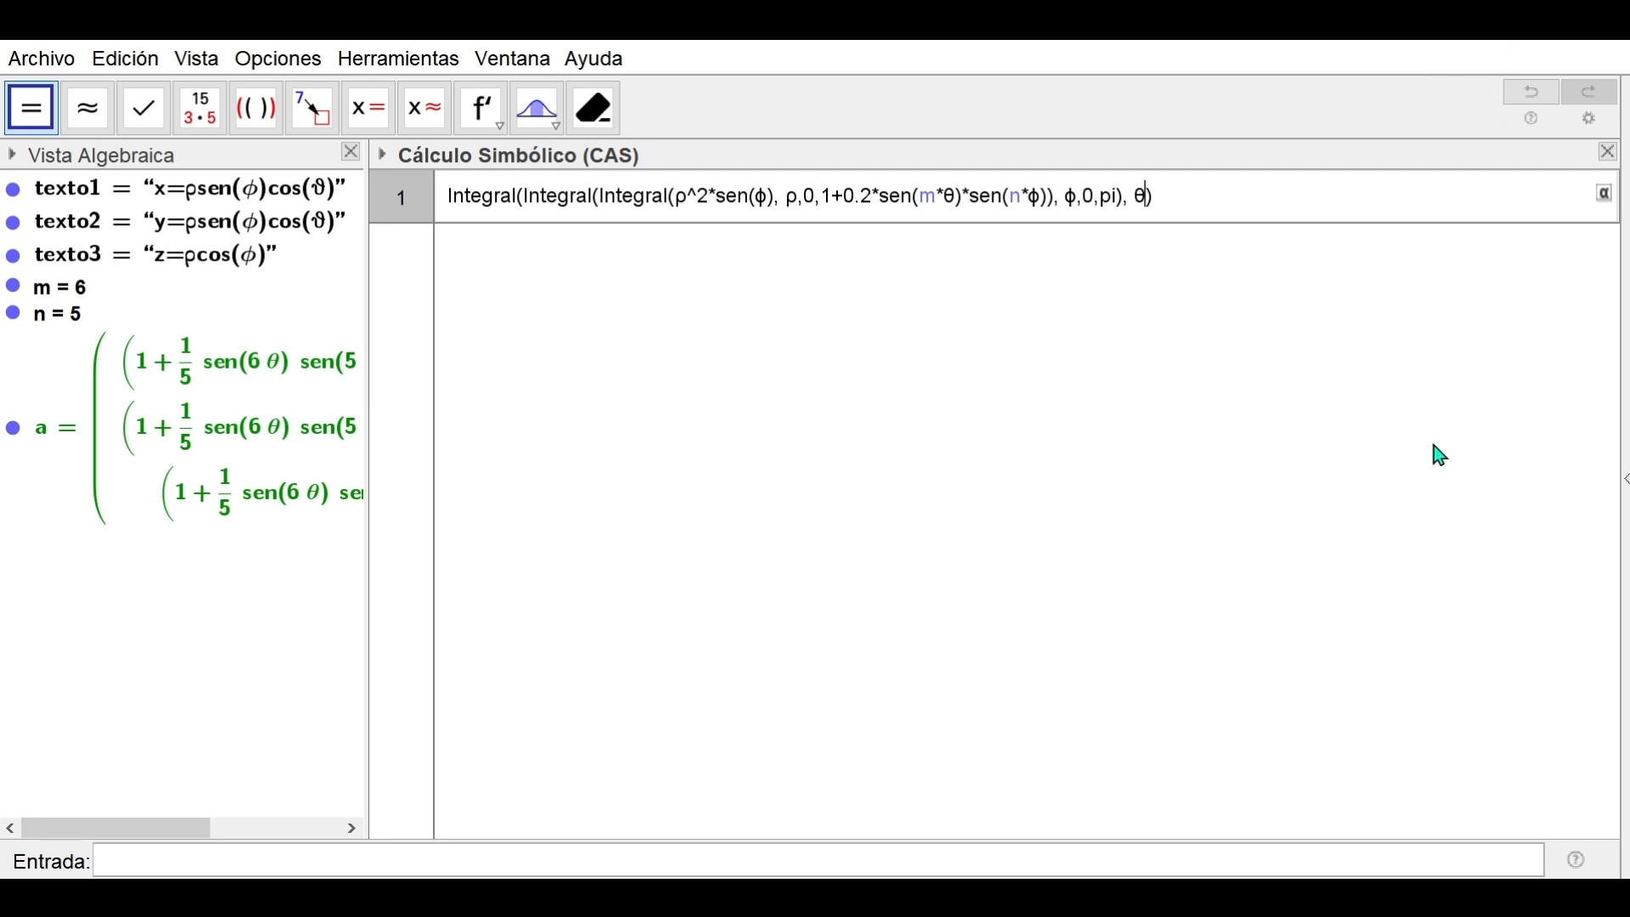
{"action": "type", "text": ",0,2pi"}
{"action": "key", "text": "Return"}
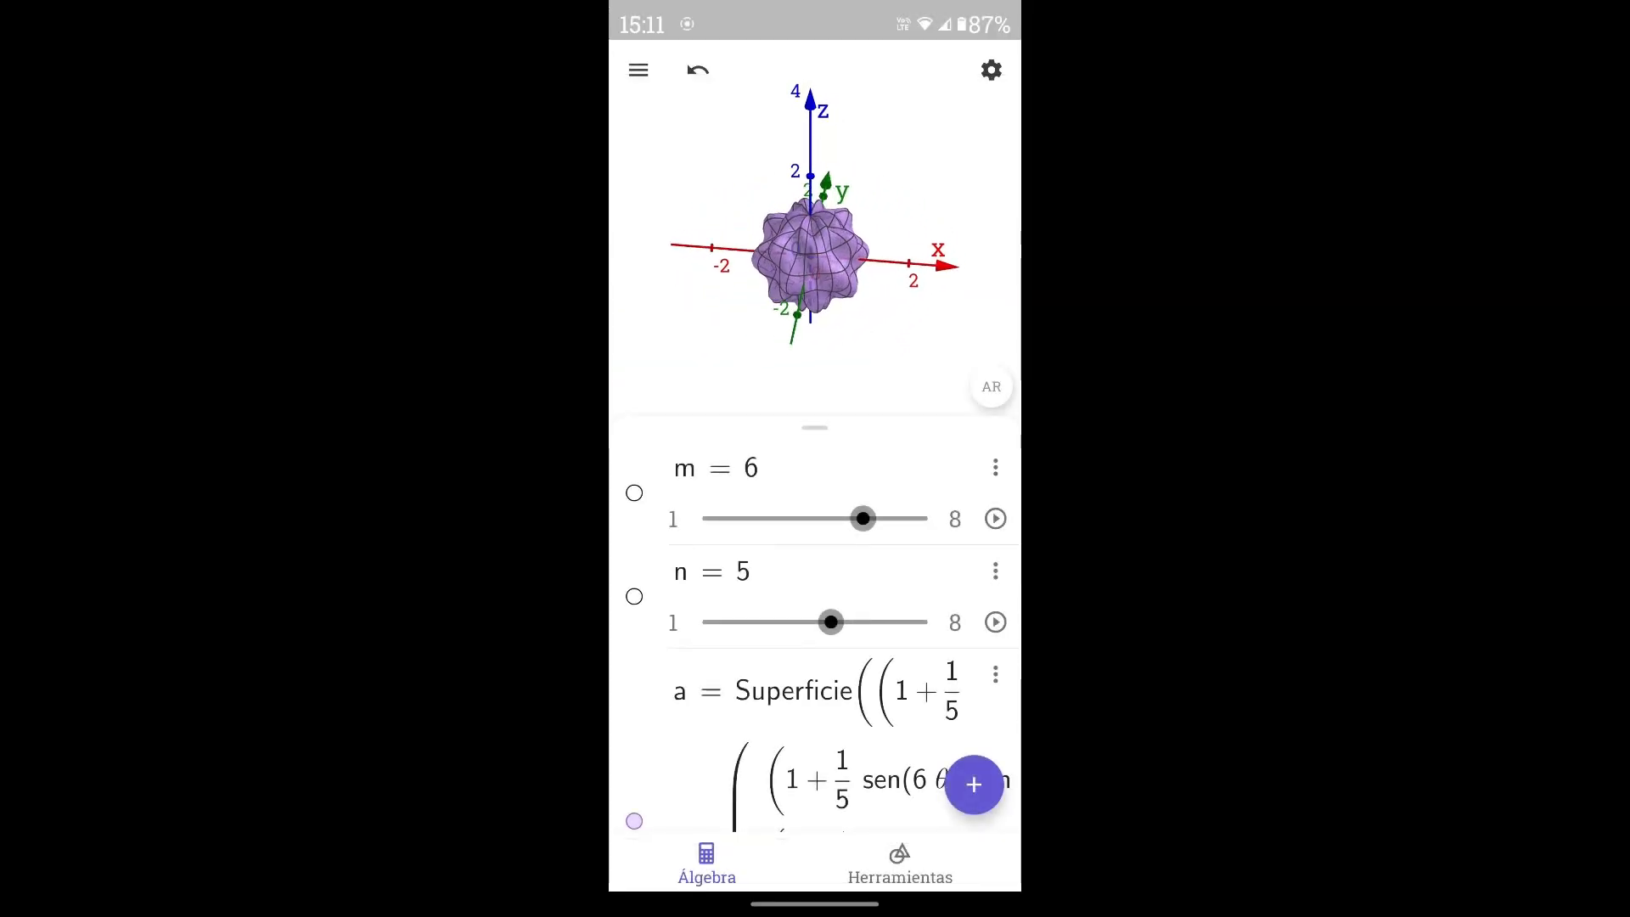
Switch the GeoGebra mobile app from the 3D calculator to the Graphing Calculator
{"action": "scroll", "coordinate": [814, 628], "scroll_direction": "down", "scroll_amount": 5}
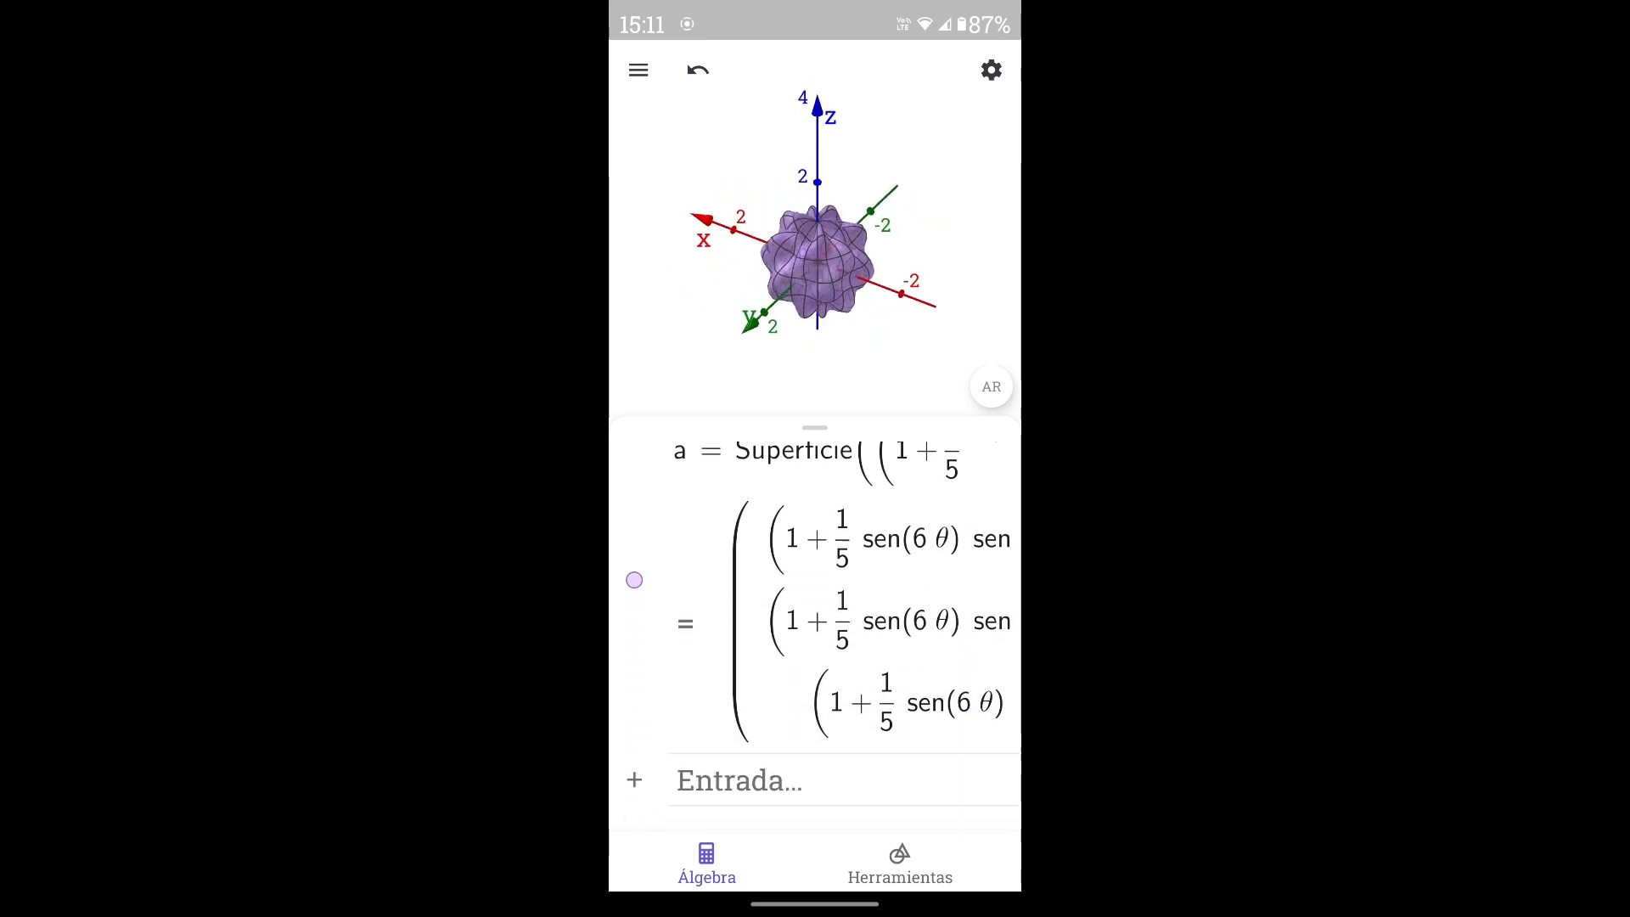
{"action": "left_click", "coordinate": [639, 70]}
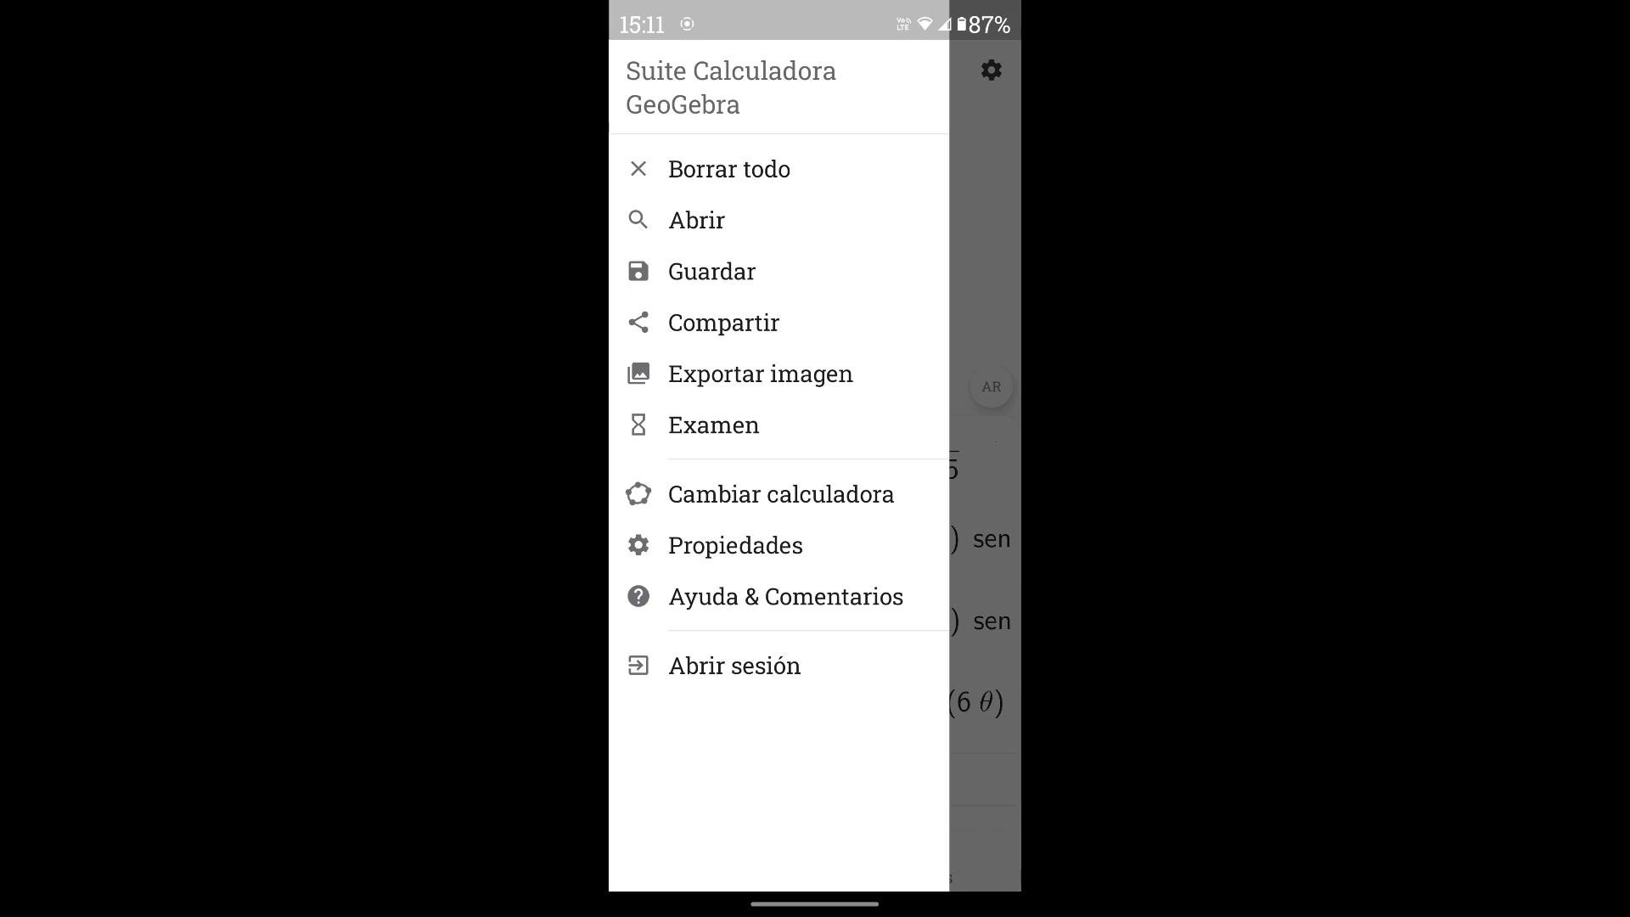
{"action": "left_click", "coordinate": [780, 494]}
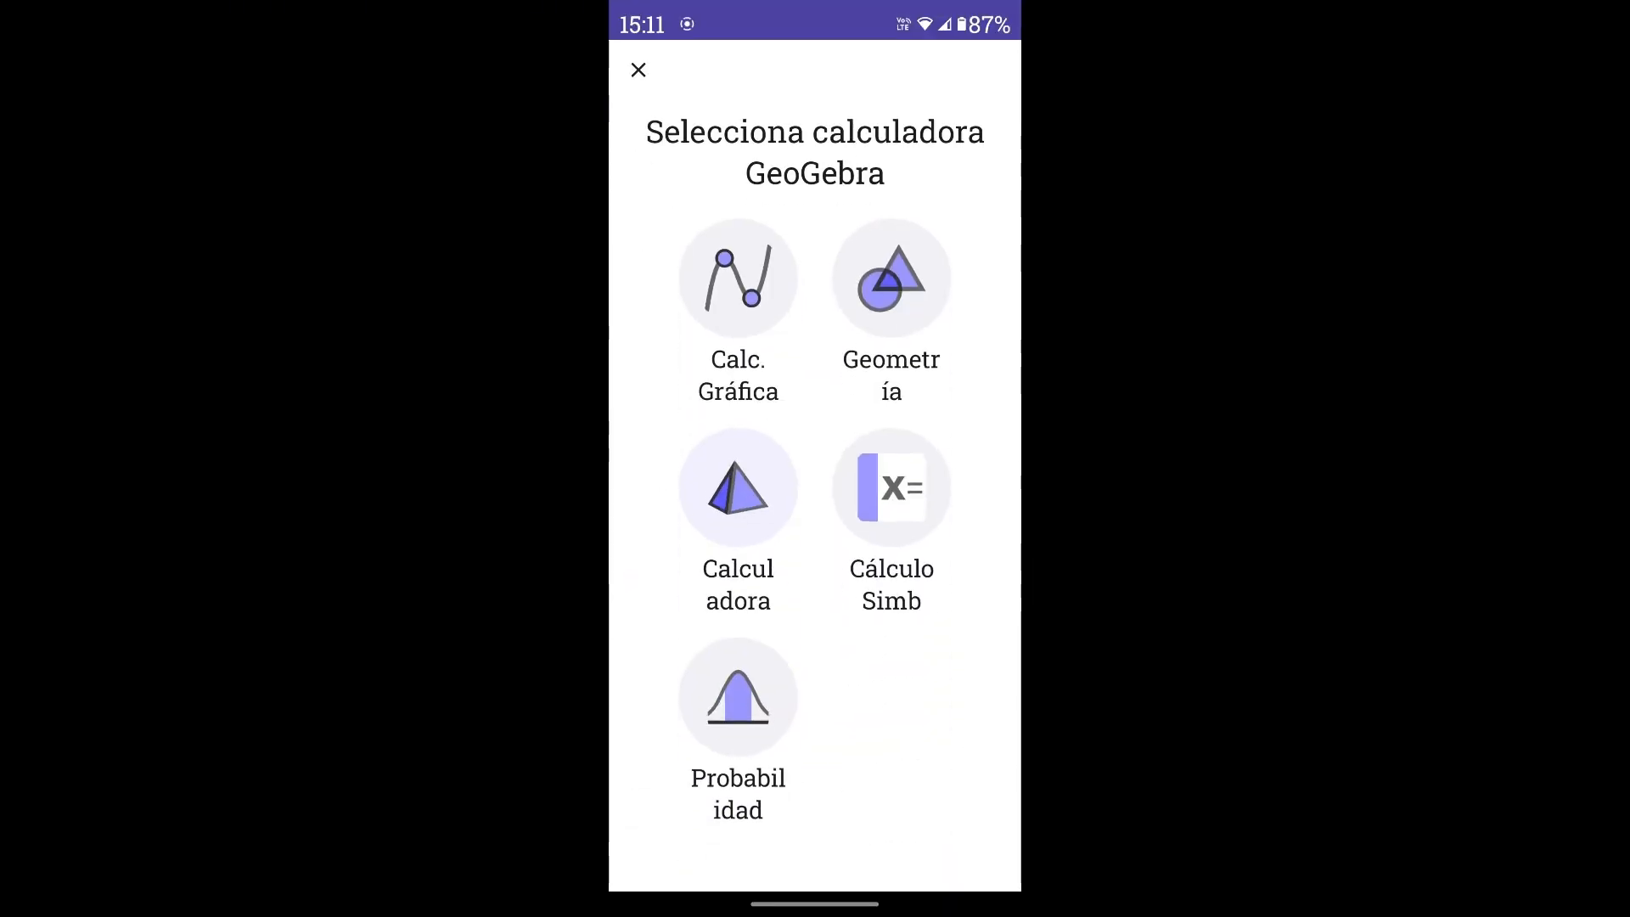
{"action": "left_click", "coordinate": [738, 278]}
{"action": "left_click", "coordinate": [740, 487]}
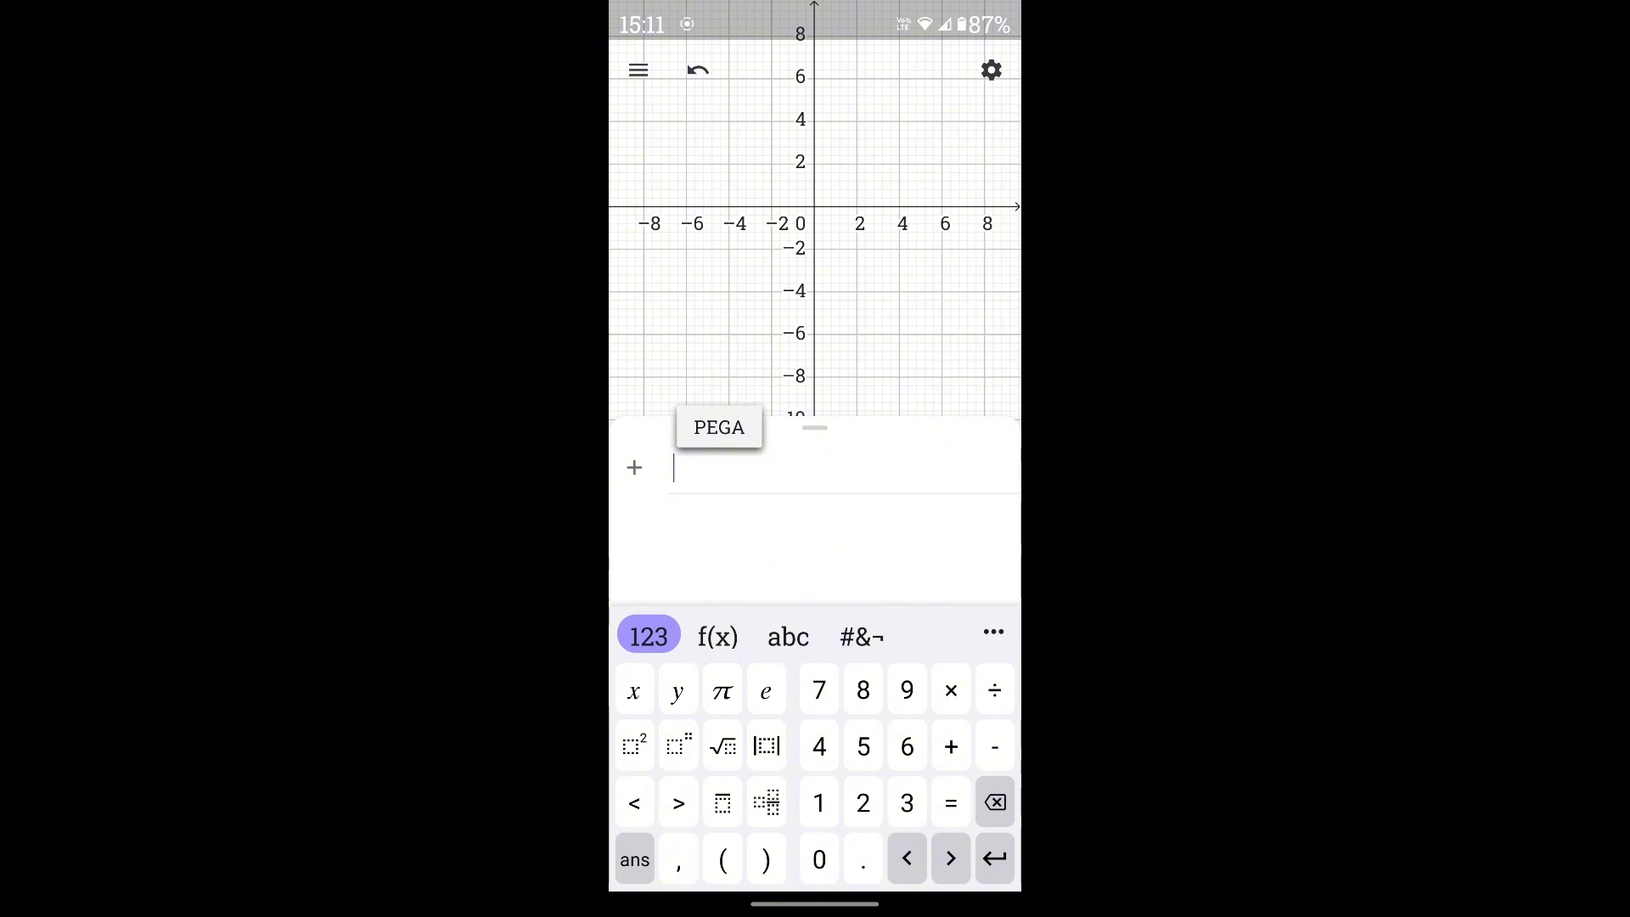
Paste the triple volume integral into the input line and evaluate it
{"action": "left_click", "coordinate": [719, 426]}
{"action": "key", "text": "Return"}
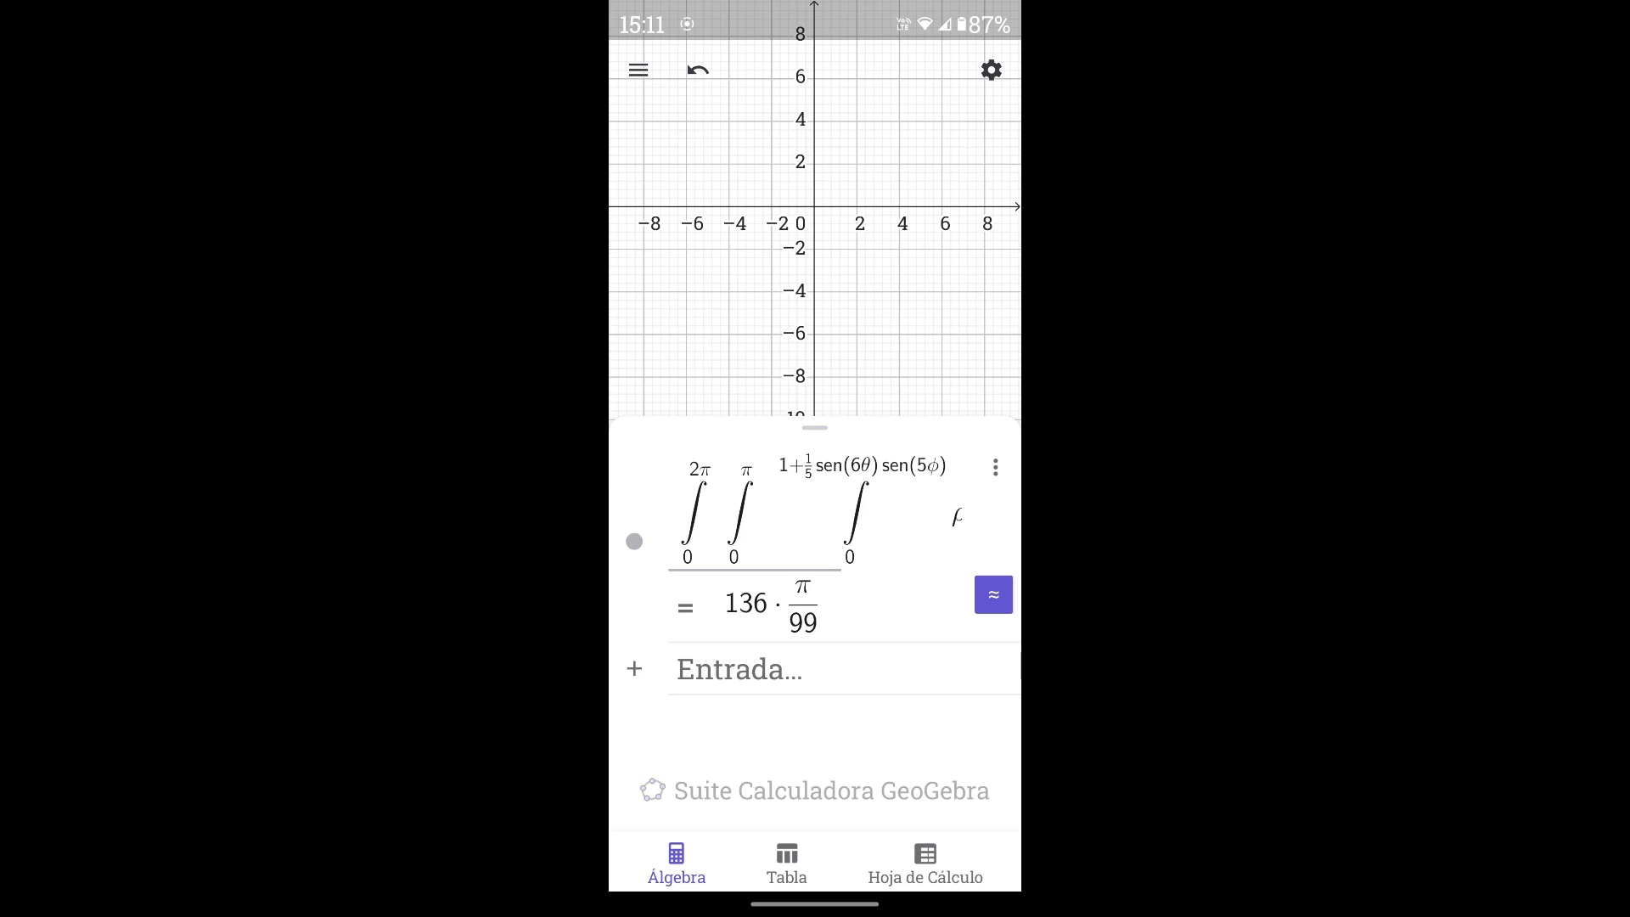
{"action": "scroll", "coordinate": [815, 512], "scroll_direction": "right", "scroll_amount": 2}
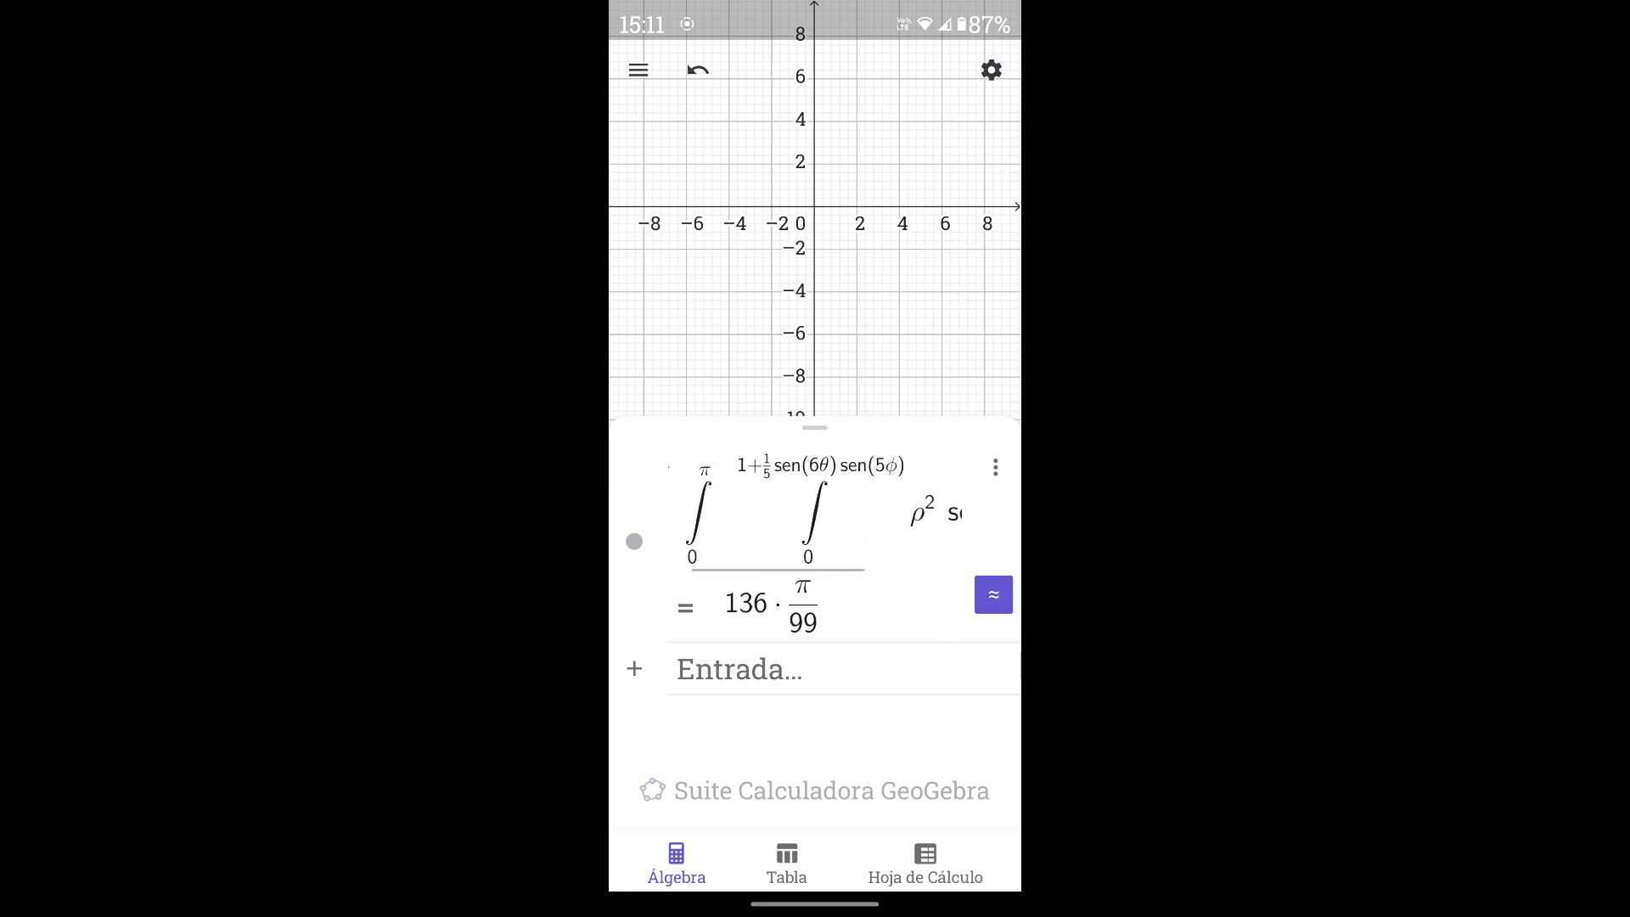
{"action": "scroll", "coordinate": [815, 512], "scroll_direction": "right", "scroll_amount": 1}
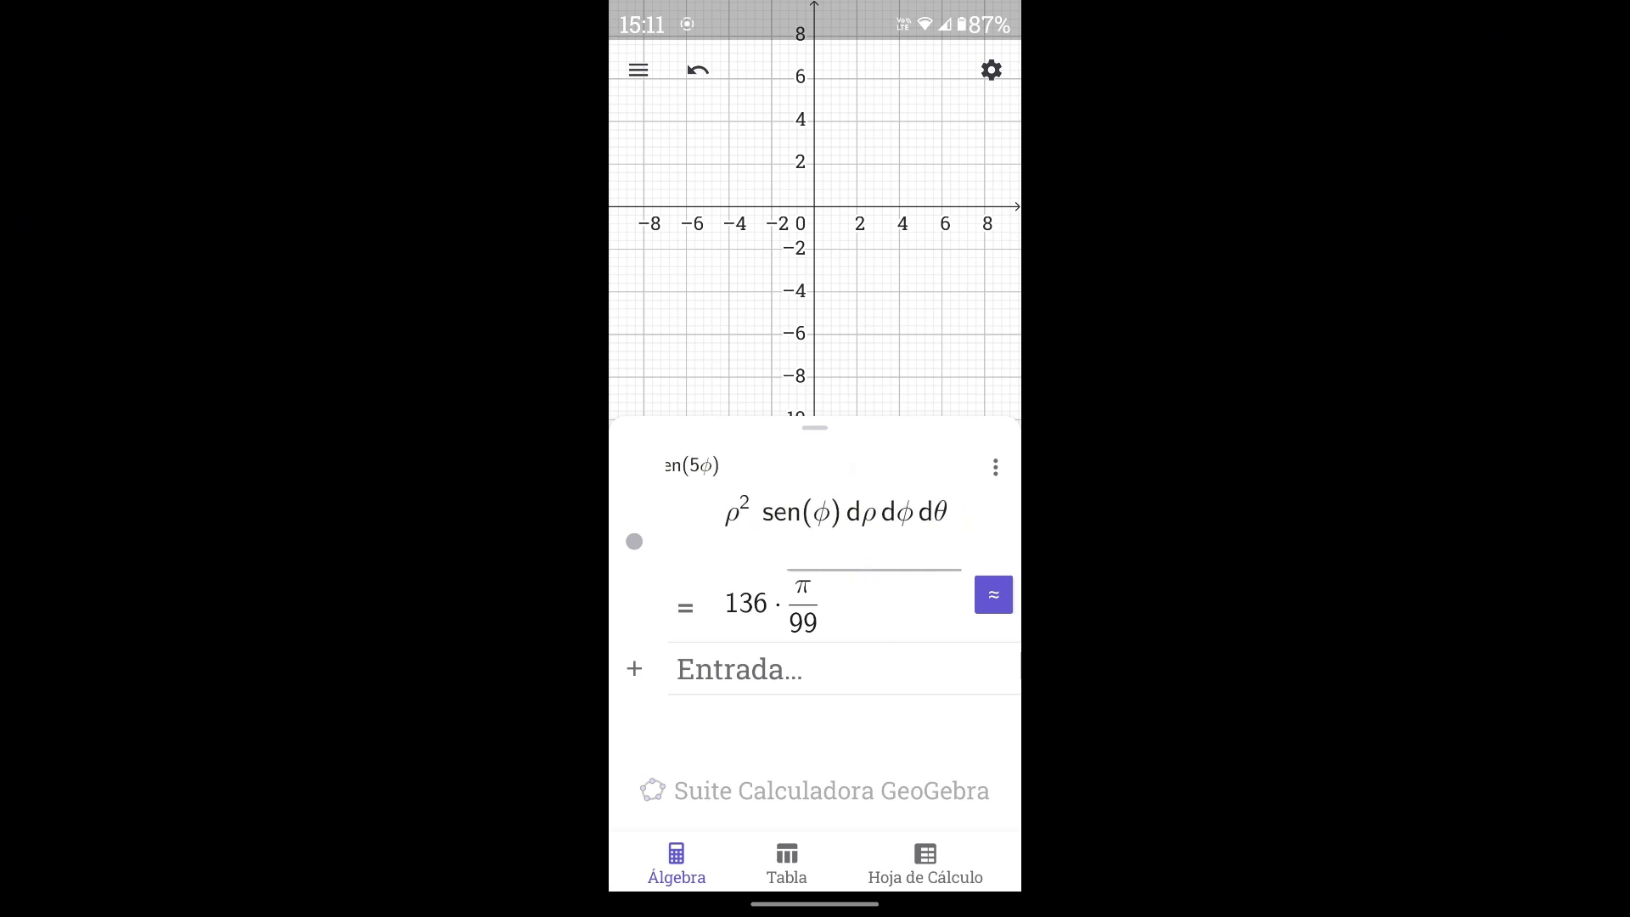